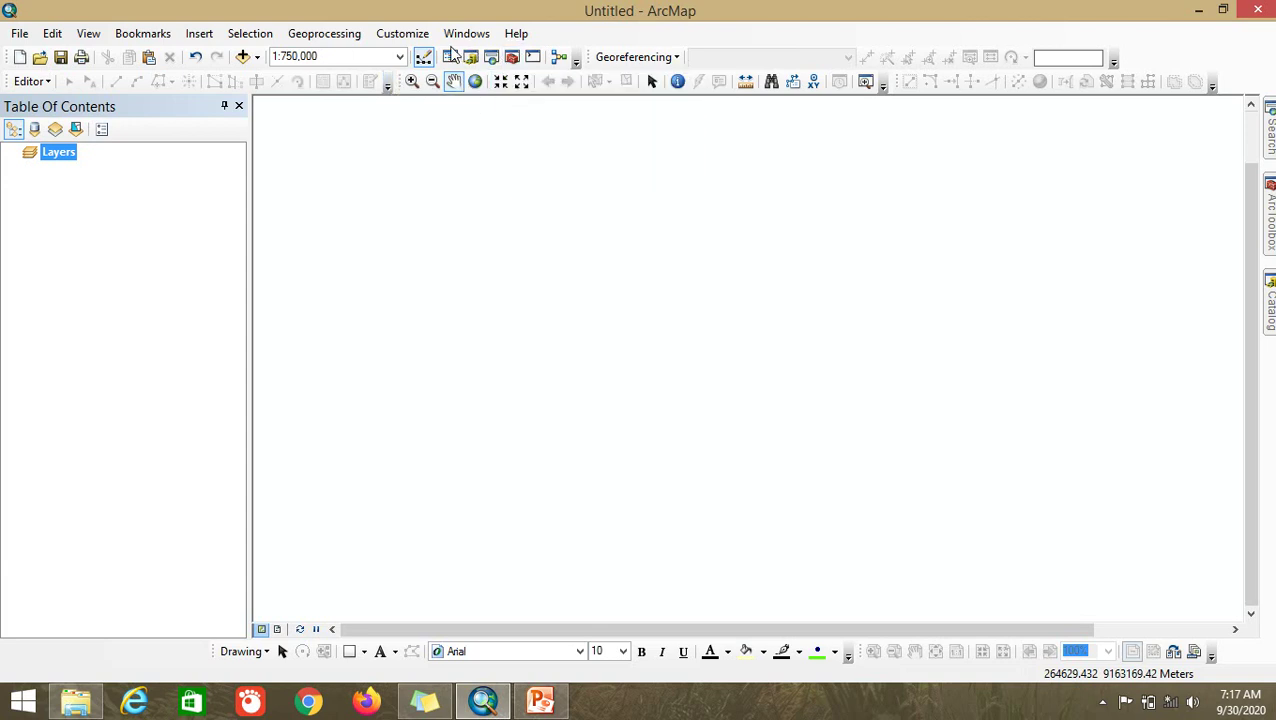
Browse the available toolbars, hide the Georeferencing toolbar and show it again
{"action": "left_click", "coordinate": [405, 38]}
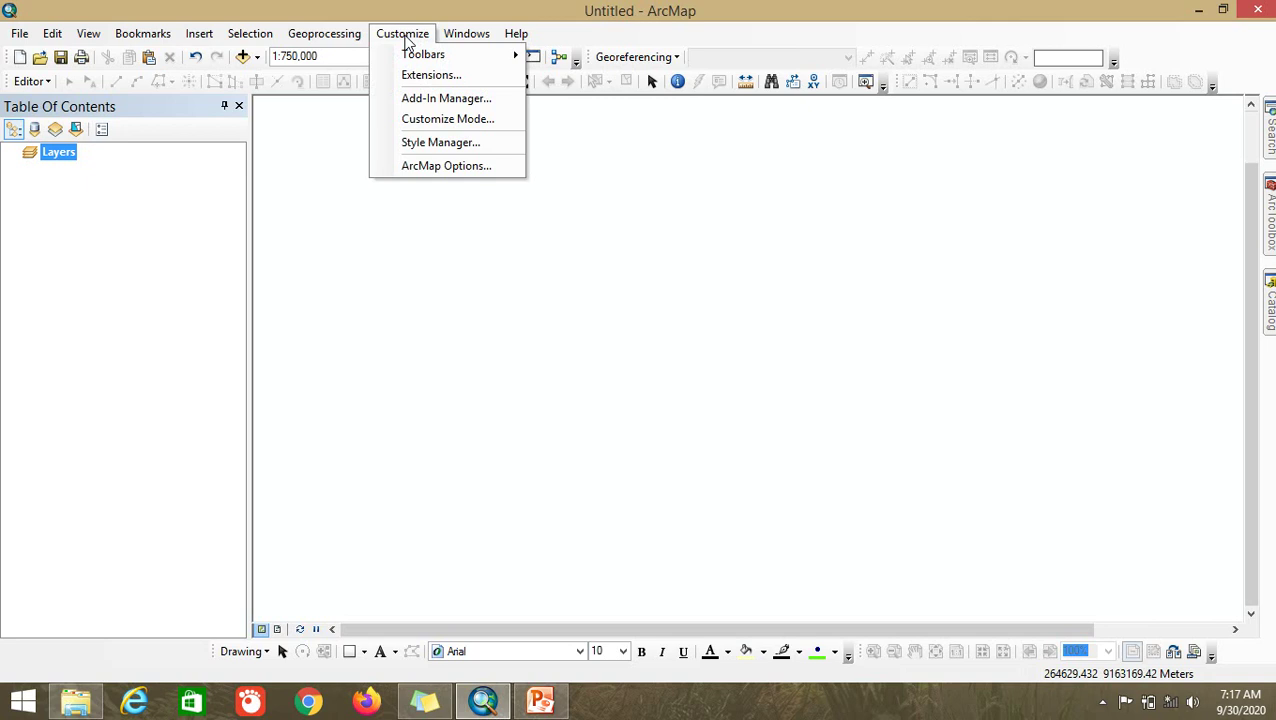
{"action": "mouse_move", "coordinate": [428, 56]}
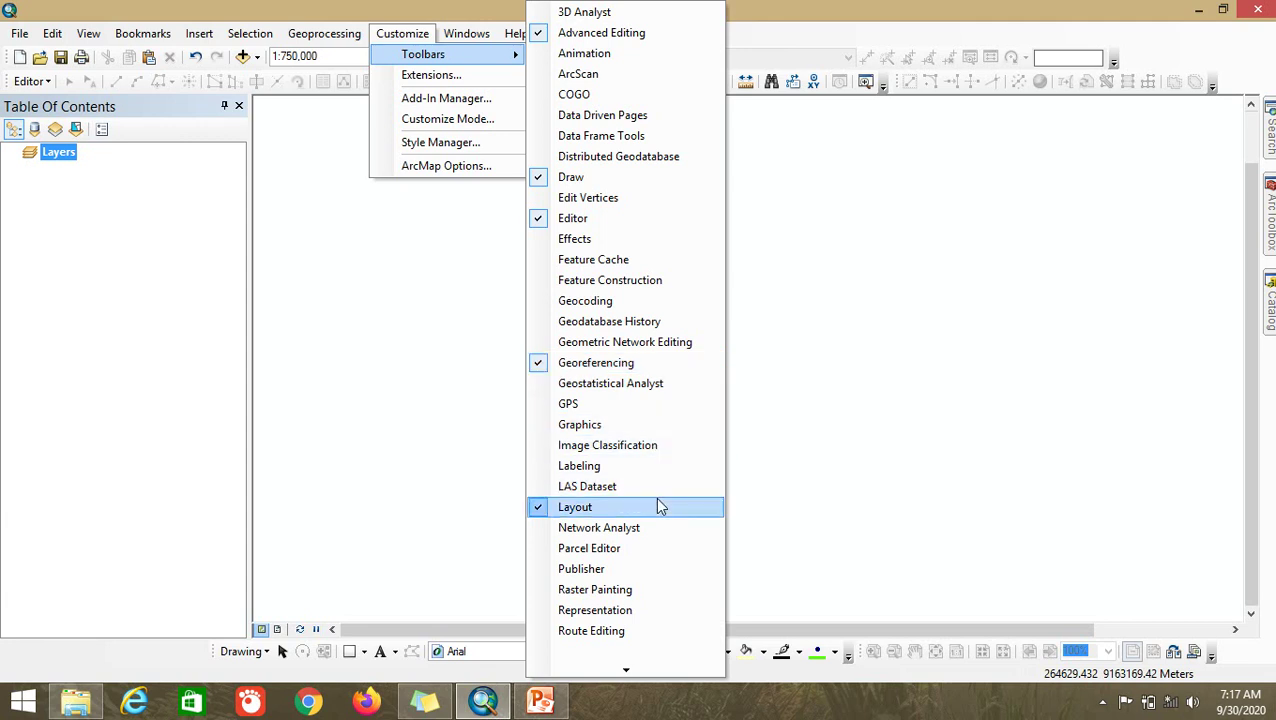
{"action": "mouse_move", "coordinate": [621, 660]}
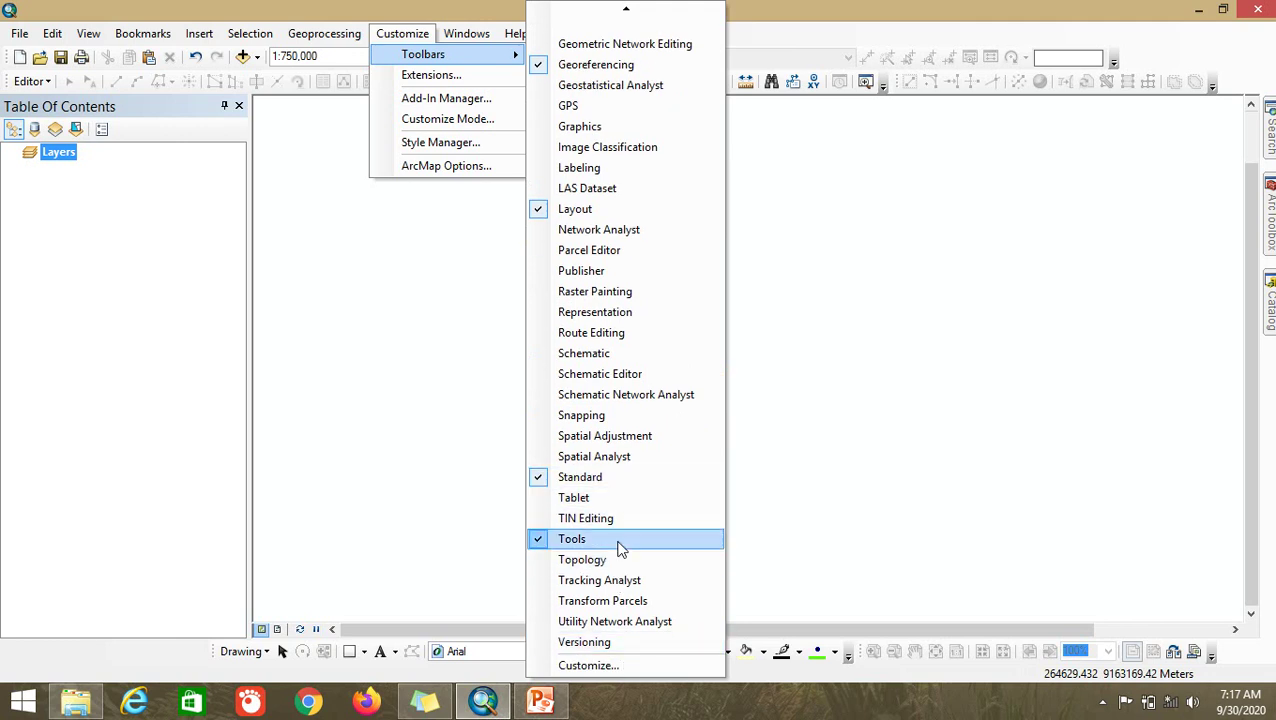
{"action": "mouse_move", "coordinate": [627, 12]}
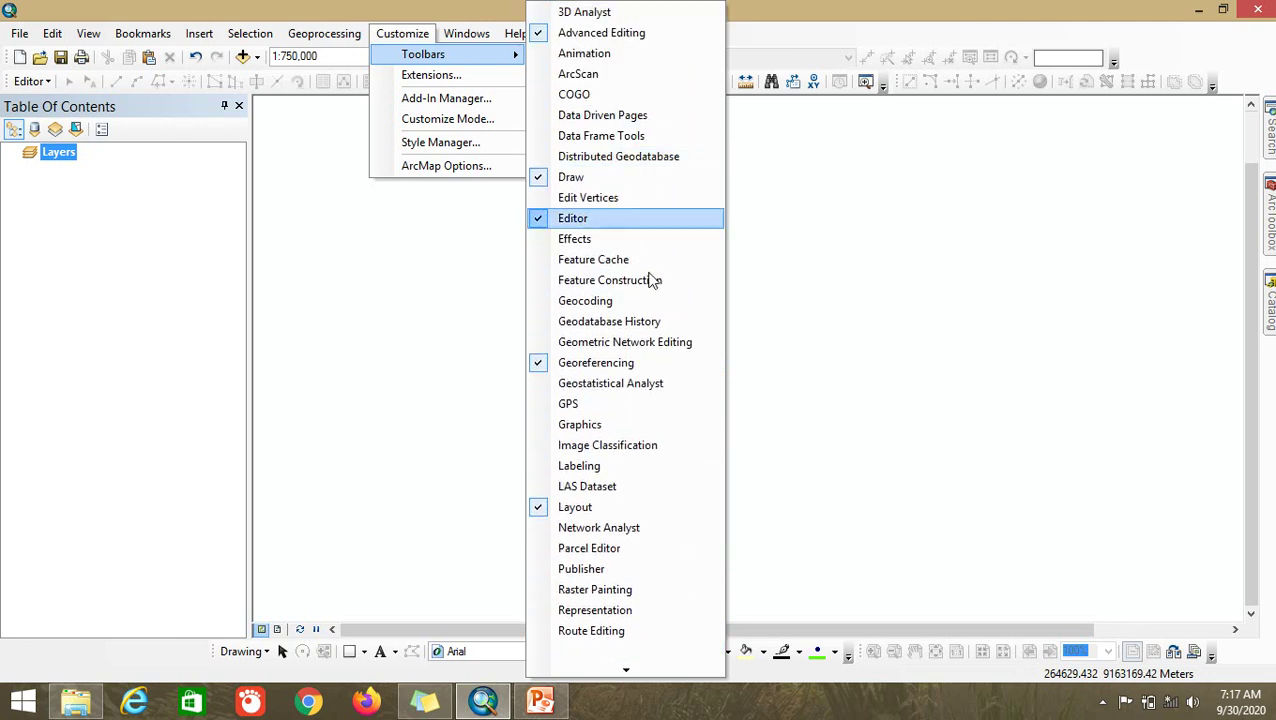
{"action": "left_click", "coordinate": [641, 365]}
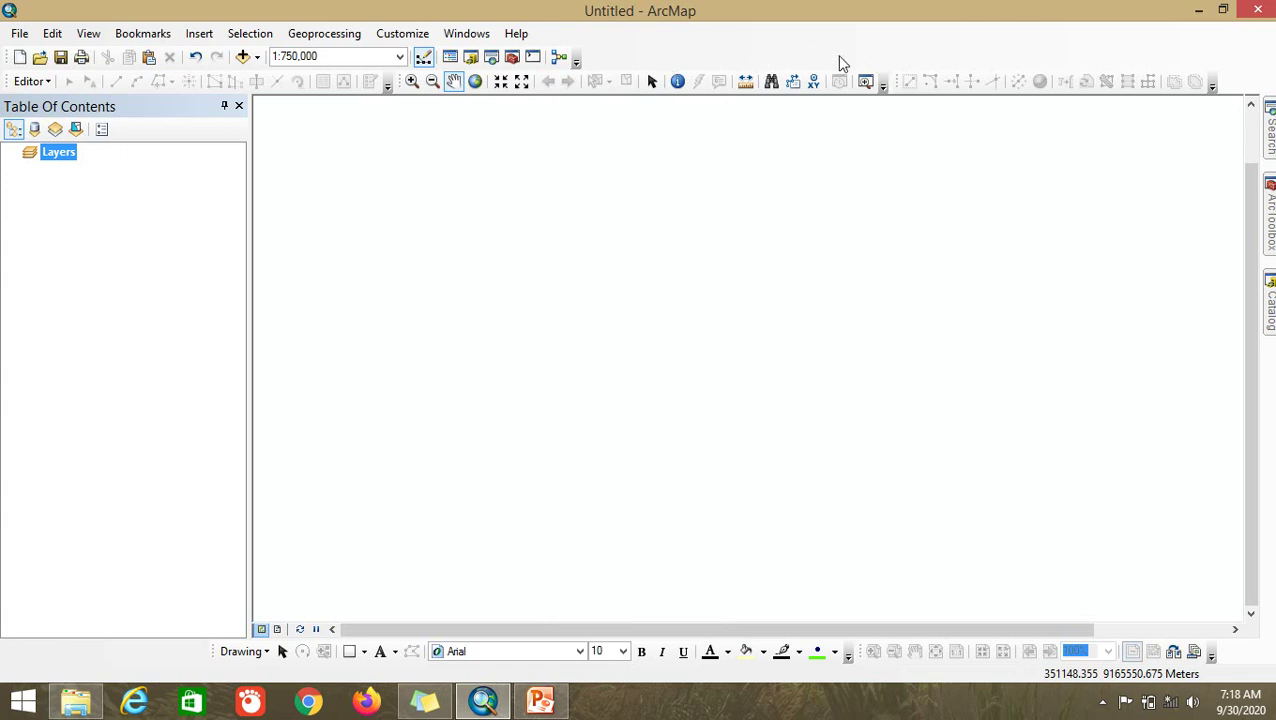
{"action": "left_click", "coordinate": [380, 37]}
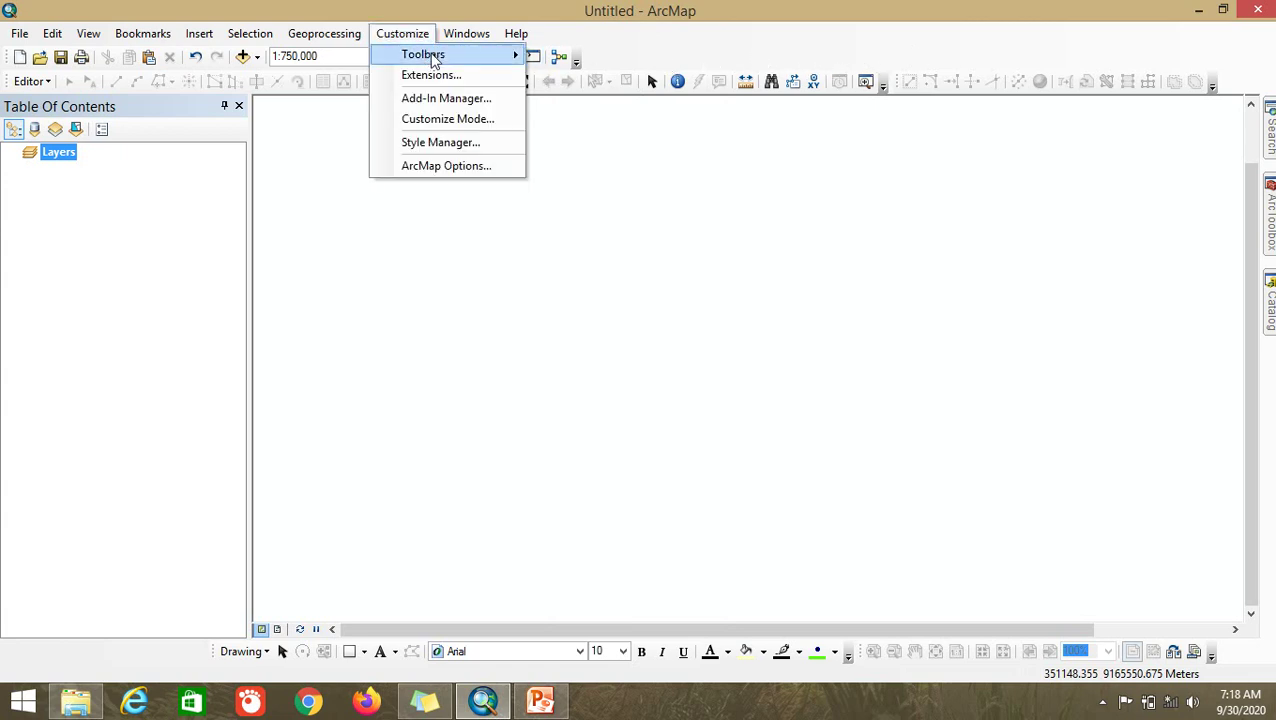
{"action": "mouse_move", "coordinate": [483, 62]}
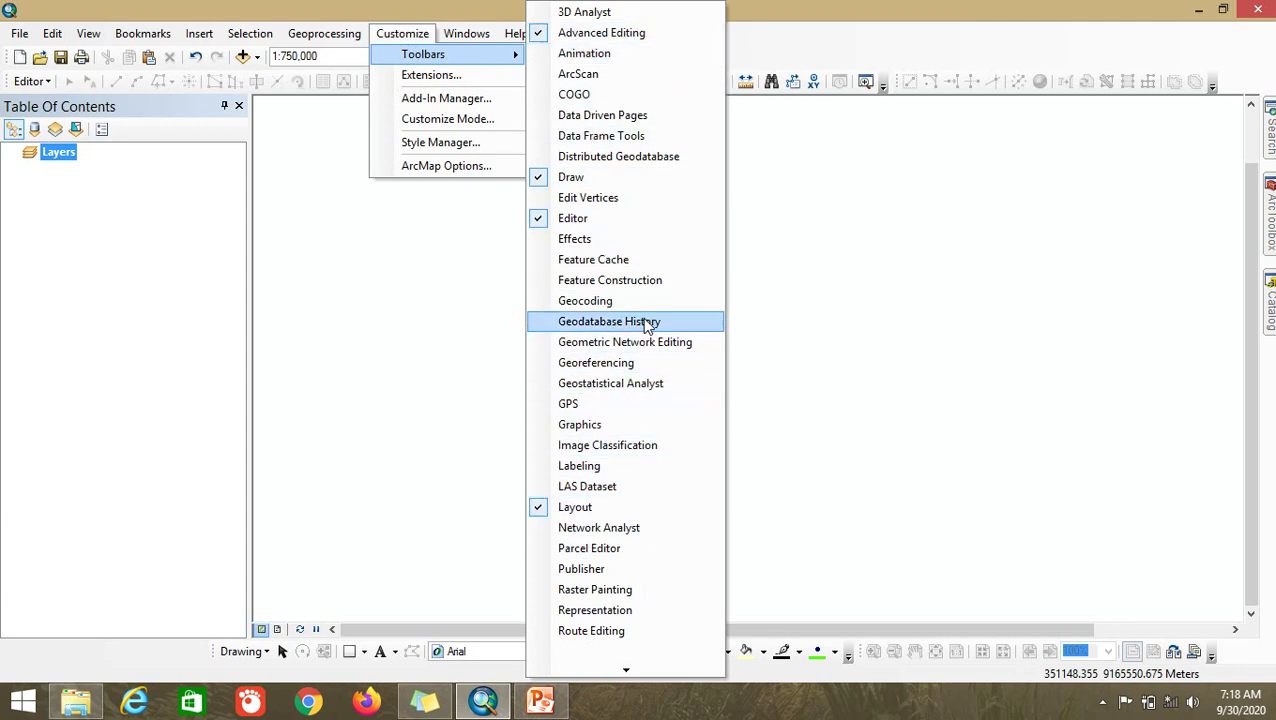
{"action": "left_click", "coordinate": [645, 362]}
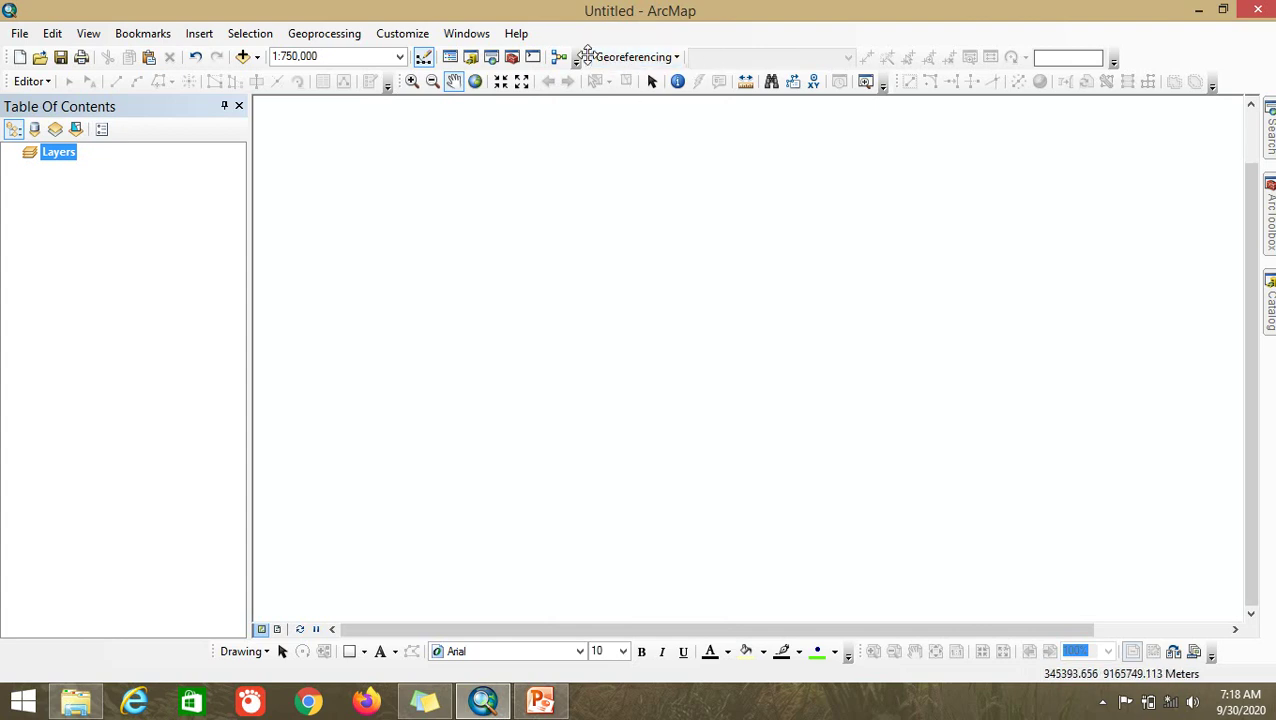
Undock the Georeferencing toolbar, move it around the window and dock it back beside the Standard toolbar
{"action": "left_click_drag", "start_coordinate": [586, 57], "coordinate": [596, 210]}
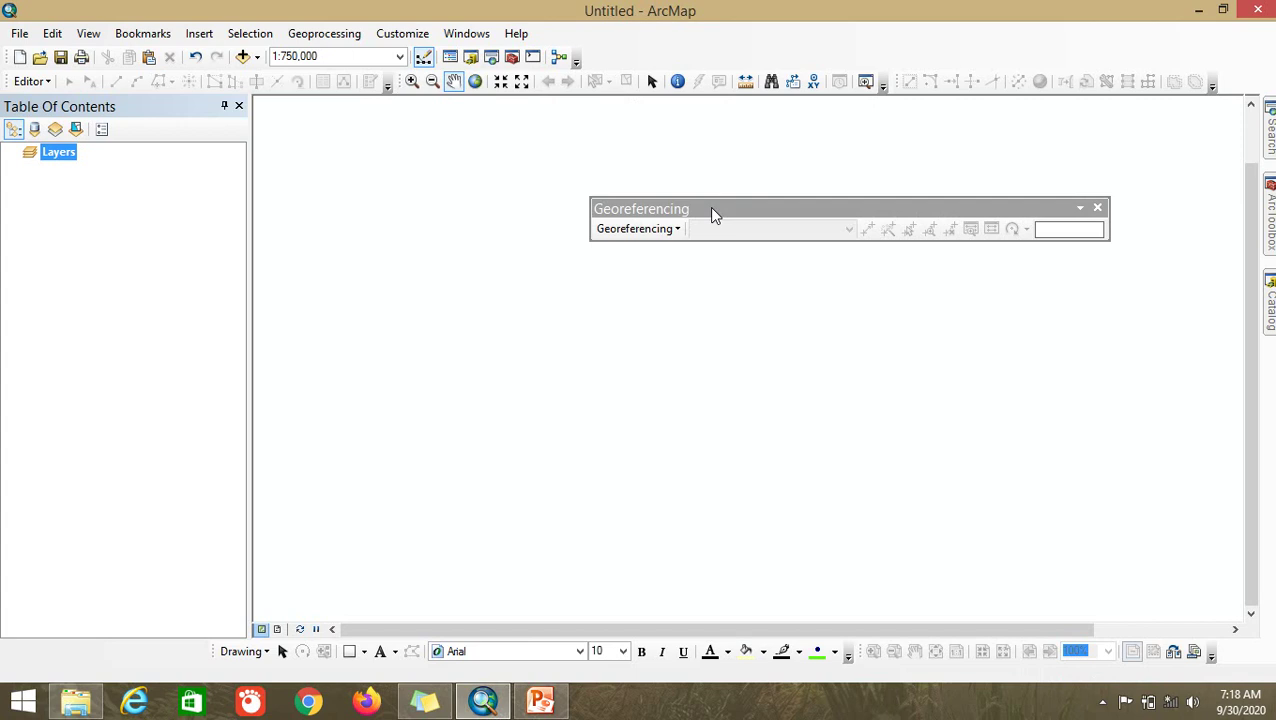
{"action": "left_click_drag", "start_coordinate": [711, 210], "coordinate": [131, 655]}
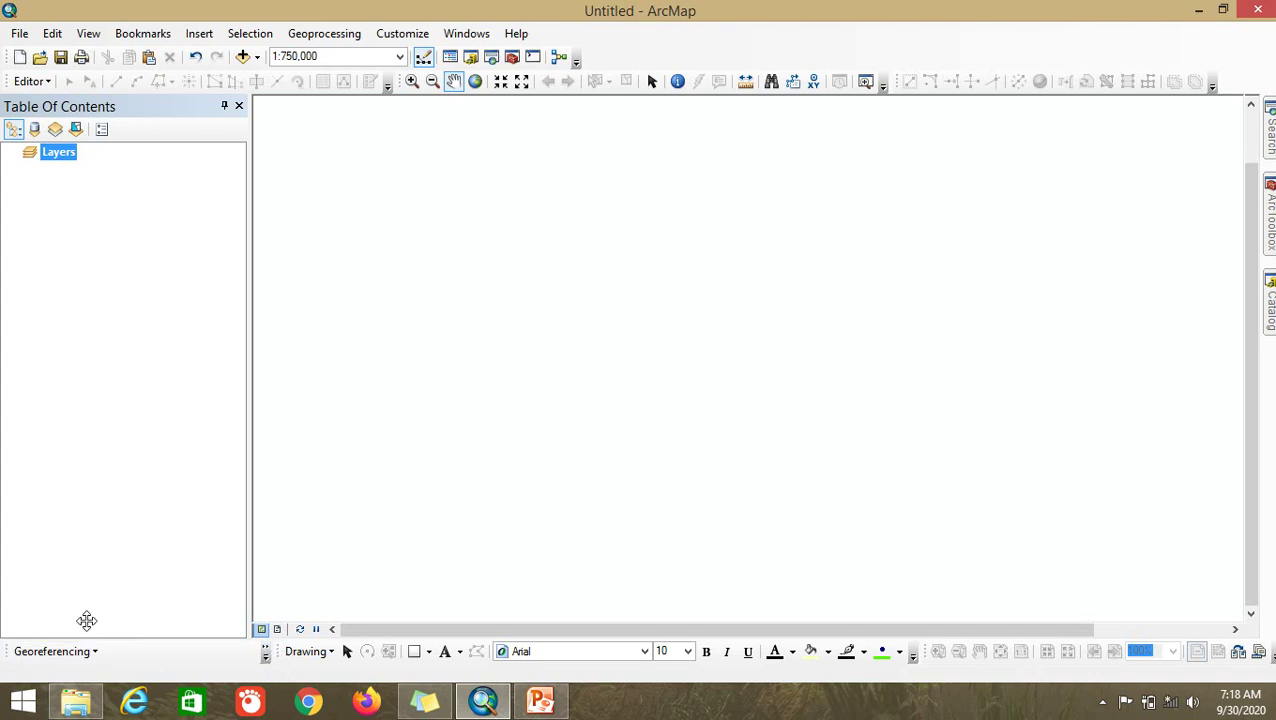
{"action": "left_click_drag", "start_coordinate": [87, 621], "coordinate": [577, 51]}
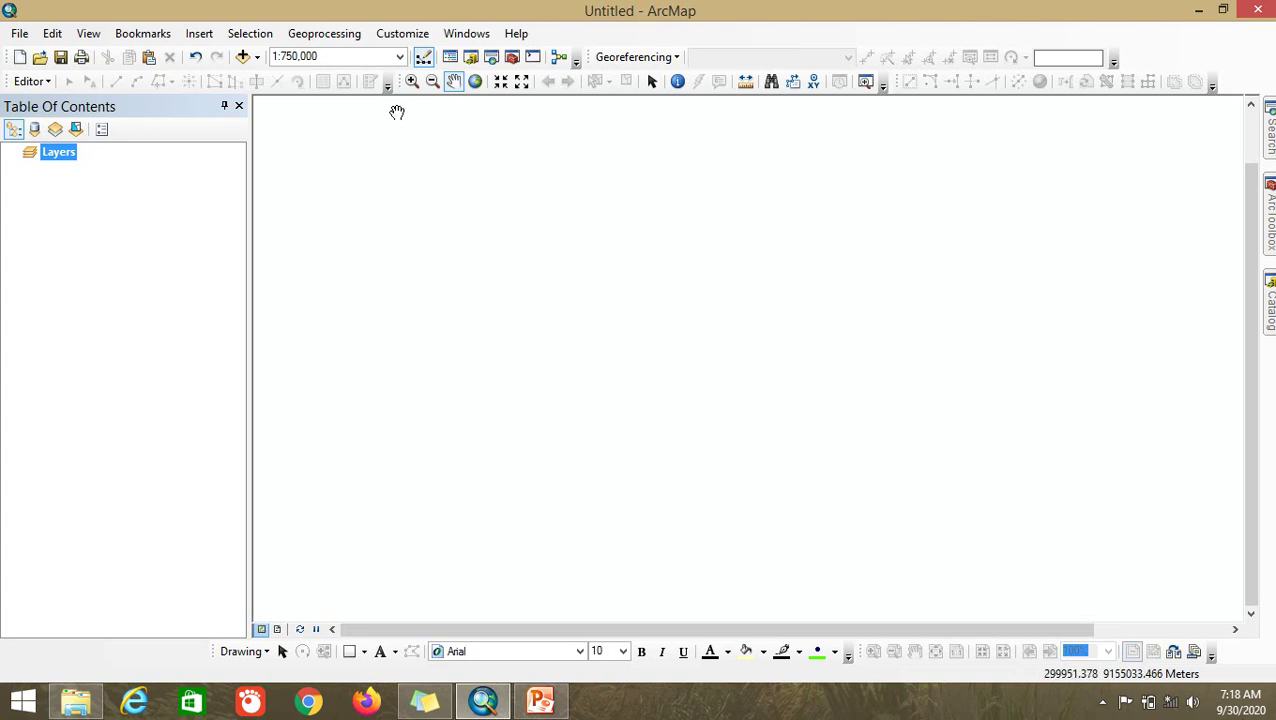
Enable the 3D Analyst, ArcScan, Geostatistical Analyst, Network Analyst, Publisher and Spatial Analyst extensions
{"action": "left_click", "coordinate": [421, 38]}
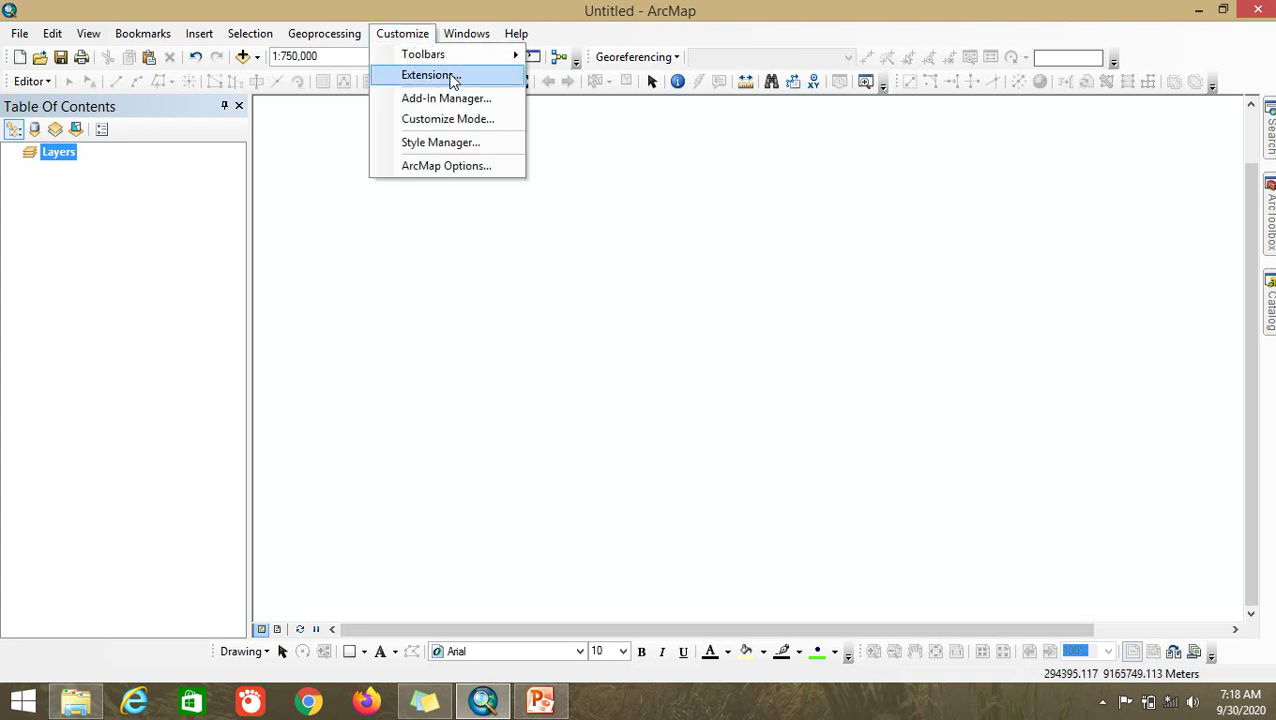
{"action": "left_click", "coordinate": [485, 77]}
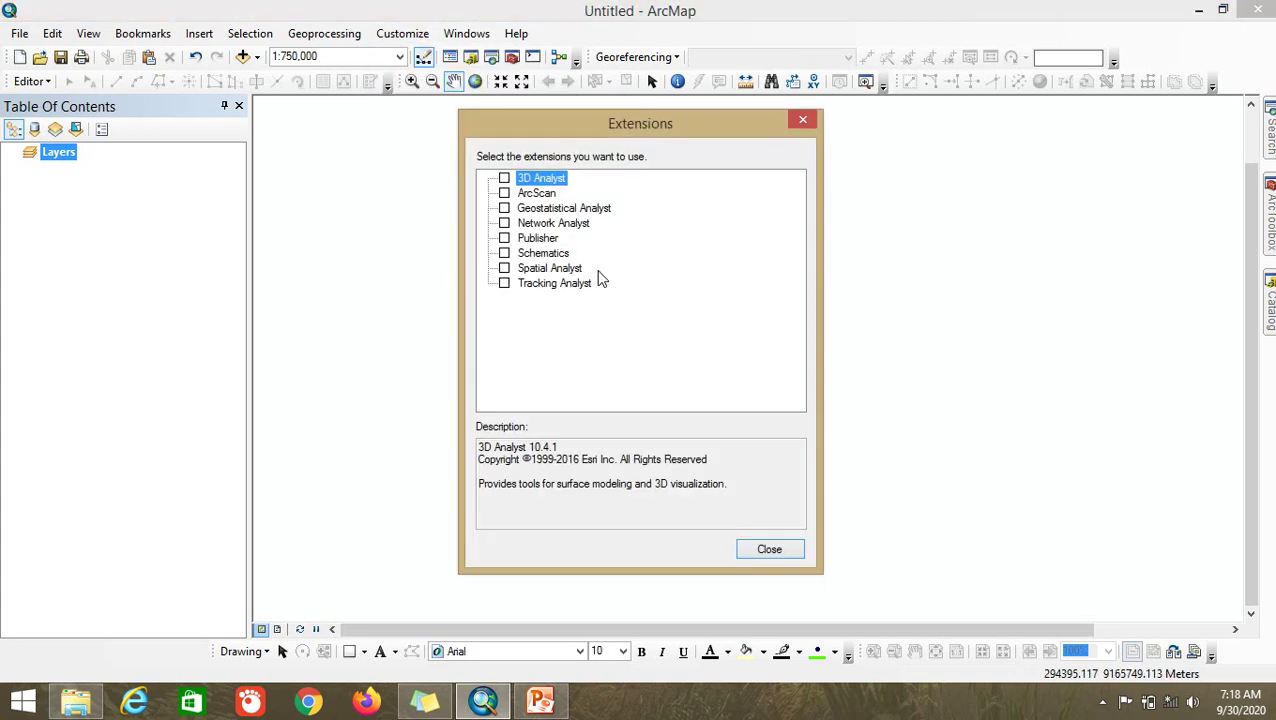
{"action": "left_click", "coordinate": [504, 178]}
{"action": "left_click", "coordinate": [504, 193]}
{"action": "left_click", "coordinate": [504, 208]}
{"action": "left_click", "coordinate": [504, 223]}
{"action": "left_click", "coordinate": [504, 238]}
{"action": "left_click", "coordinate": [504, 268]}
{"action": "left_click", "coordinate": [769, 549]}
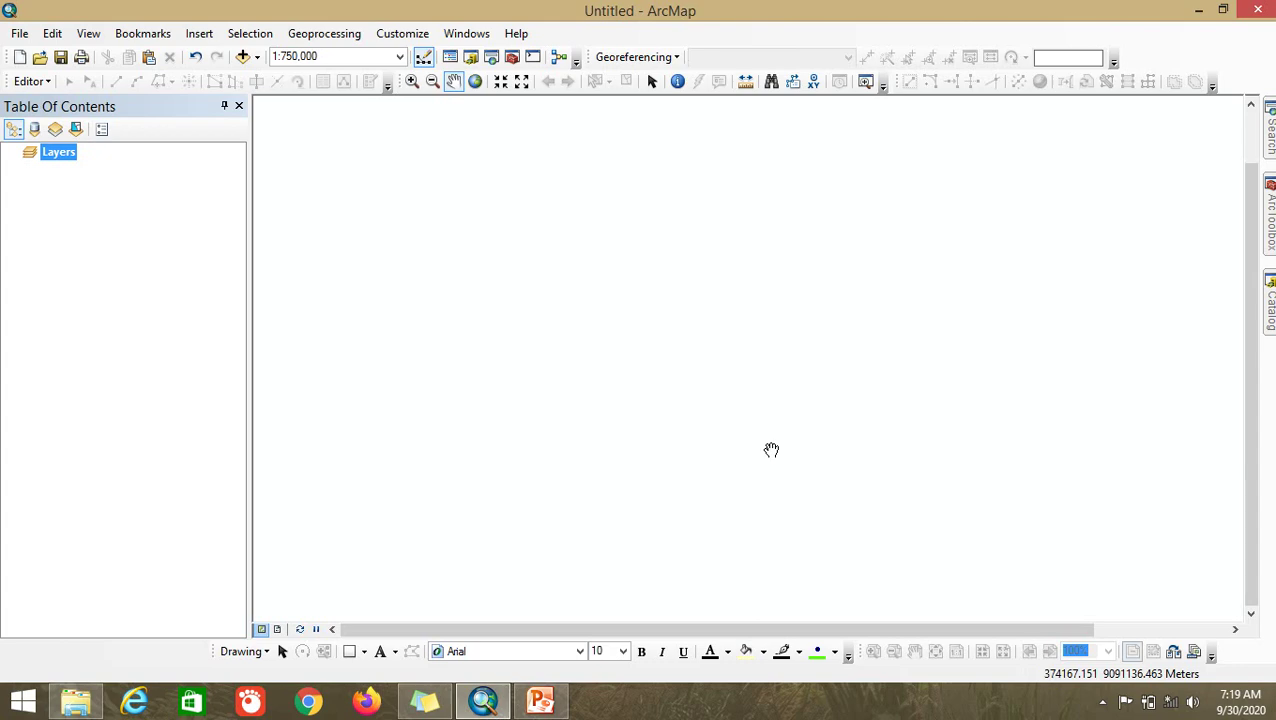
Switch to PowerPoint and review the title slide and the FUNGSI KAWASAN slide of the PENENTUAN FUNGSI KAWASAN presentation
{"action": "left_click", "coordinate": [540, 701]}
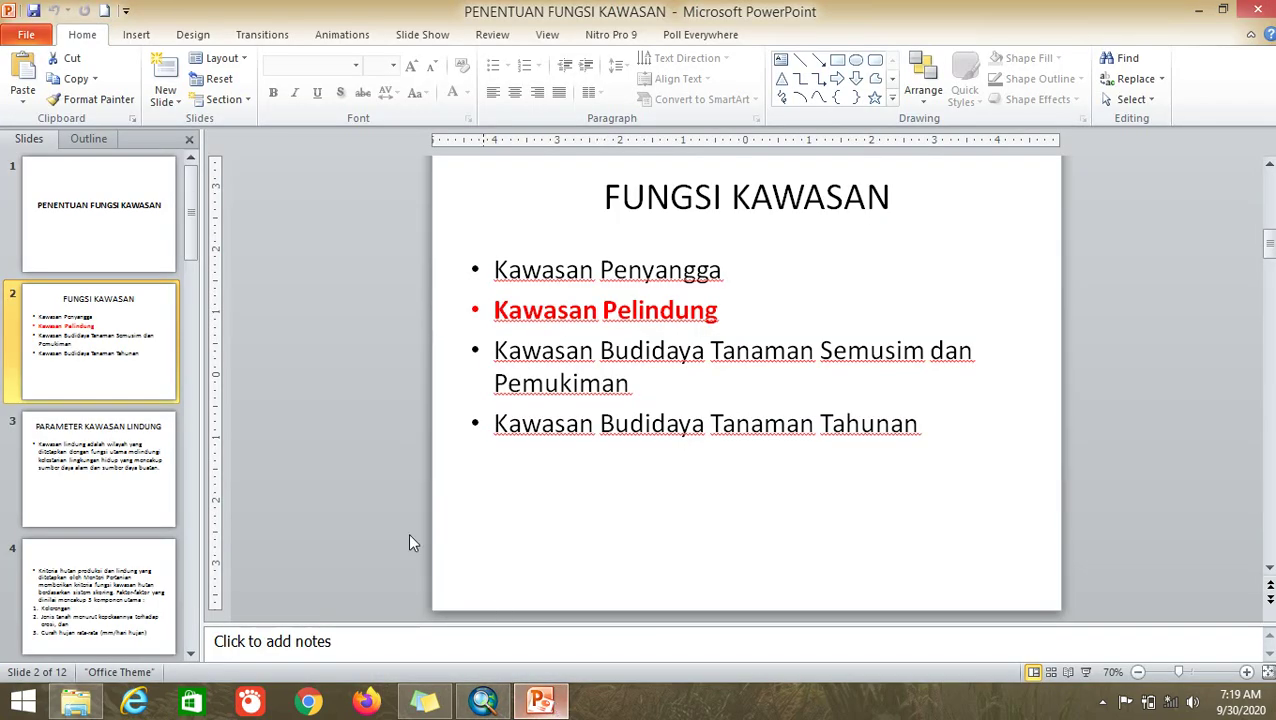
{"action": "scroll", "coordinate": [409, 537], "scroll_direction": "up", "scroll_amount": 3}
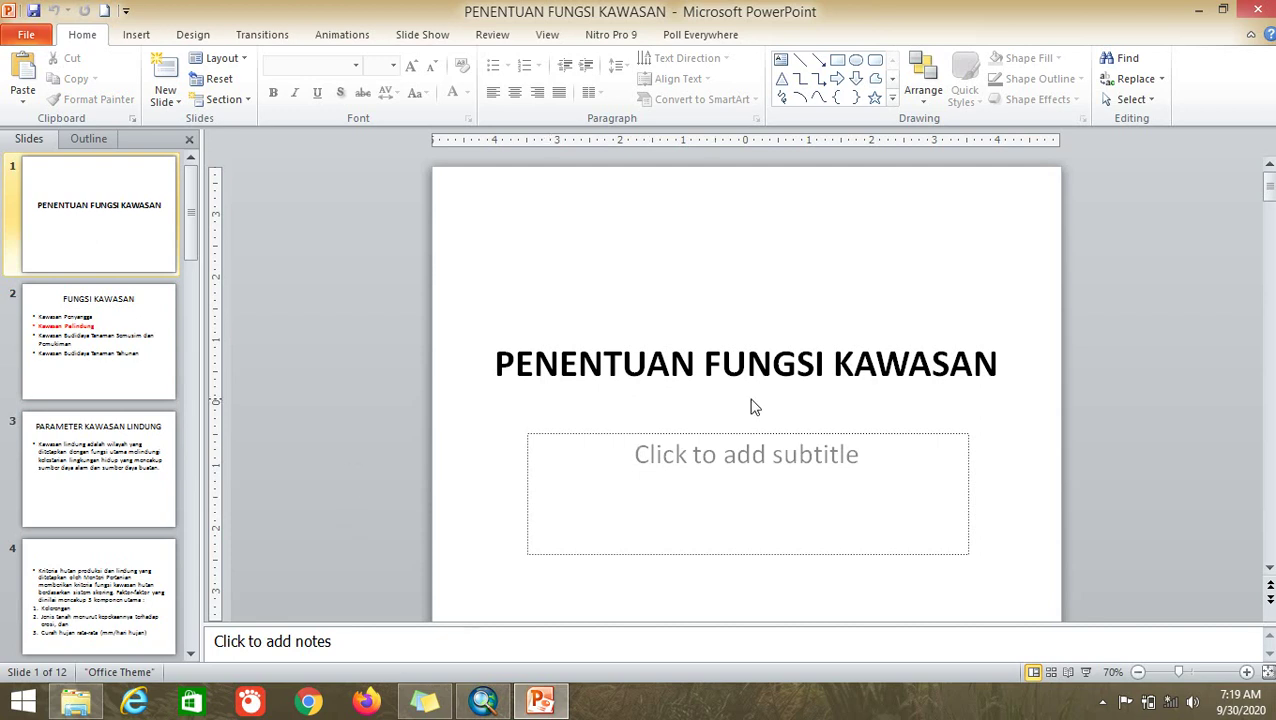
{"action": "left_click", "coordinate": [120, 360]}
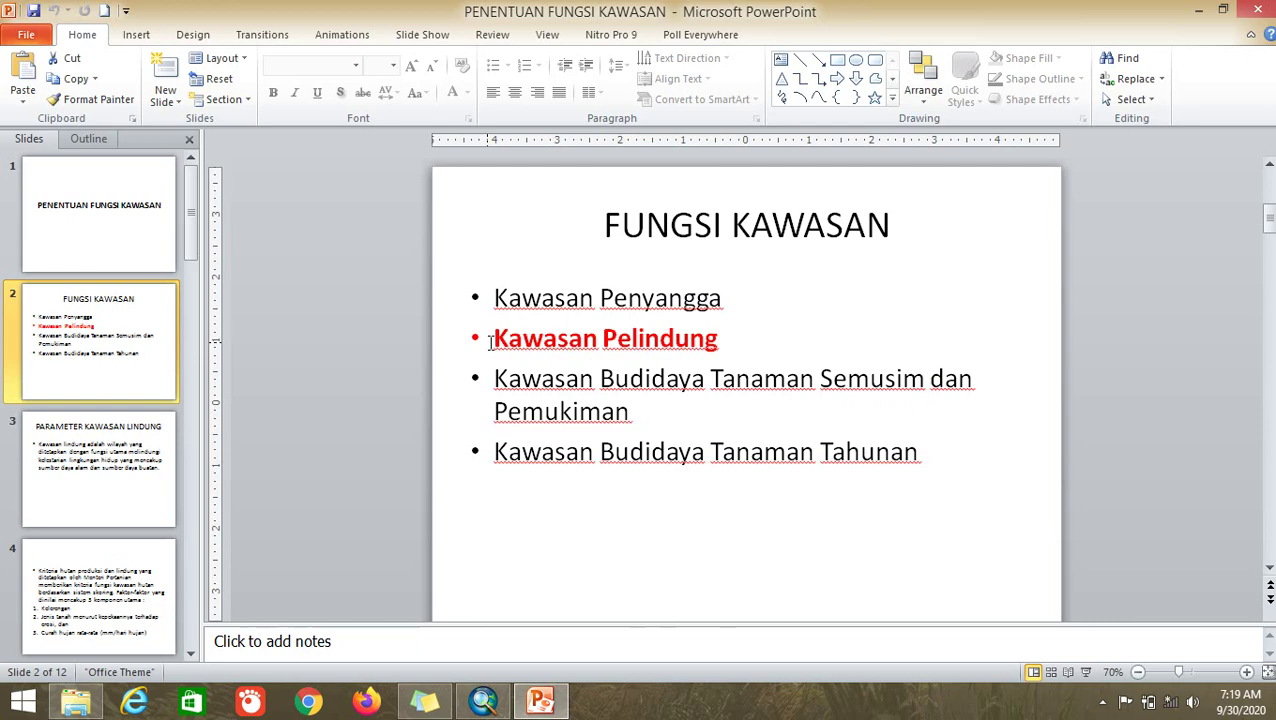
Switch back to ArcMap and add Capture.JPG from the connected Pictures folder to the map
{"action": "left_click", "coordinate": [496, 701]}
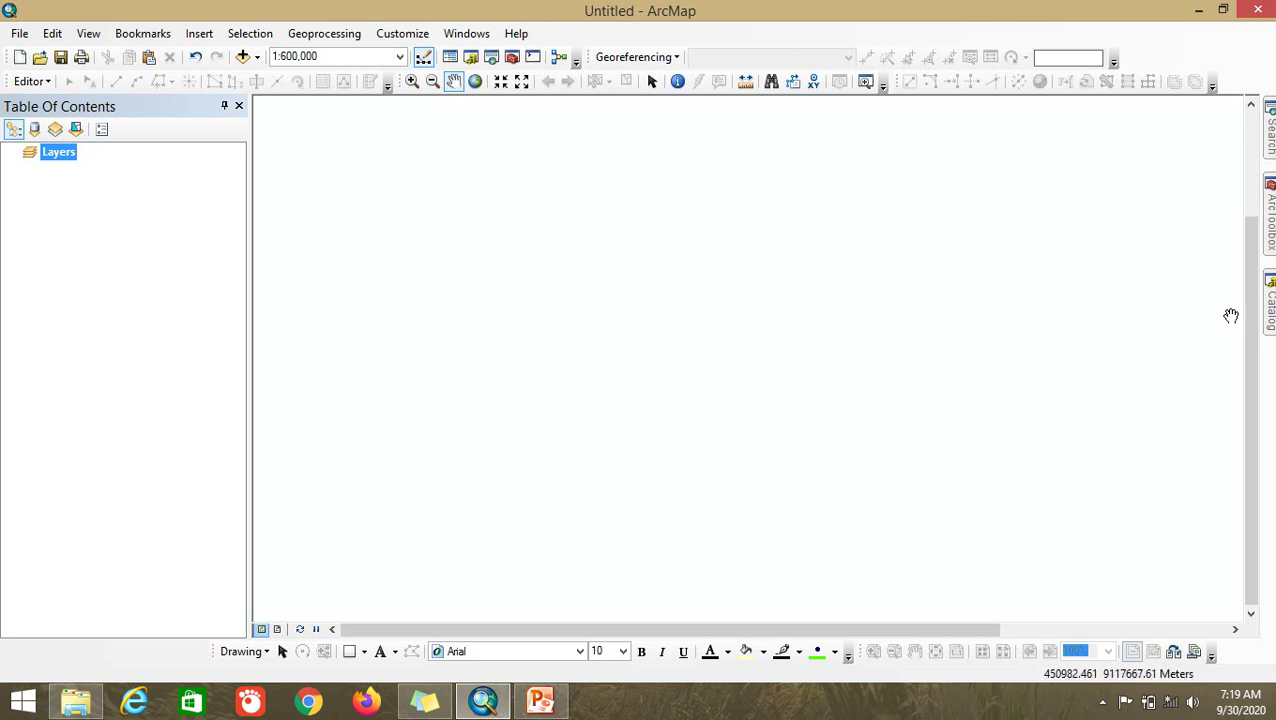
{"action": "left_click", "coordinate": [1271, 318]}
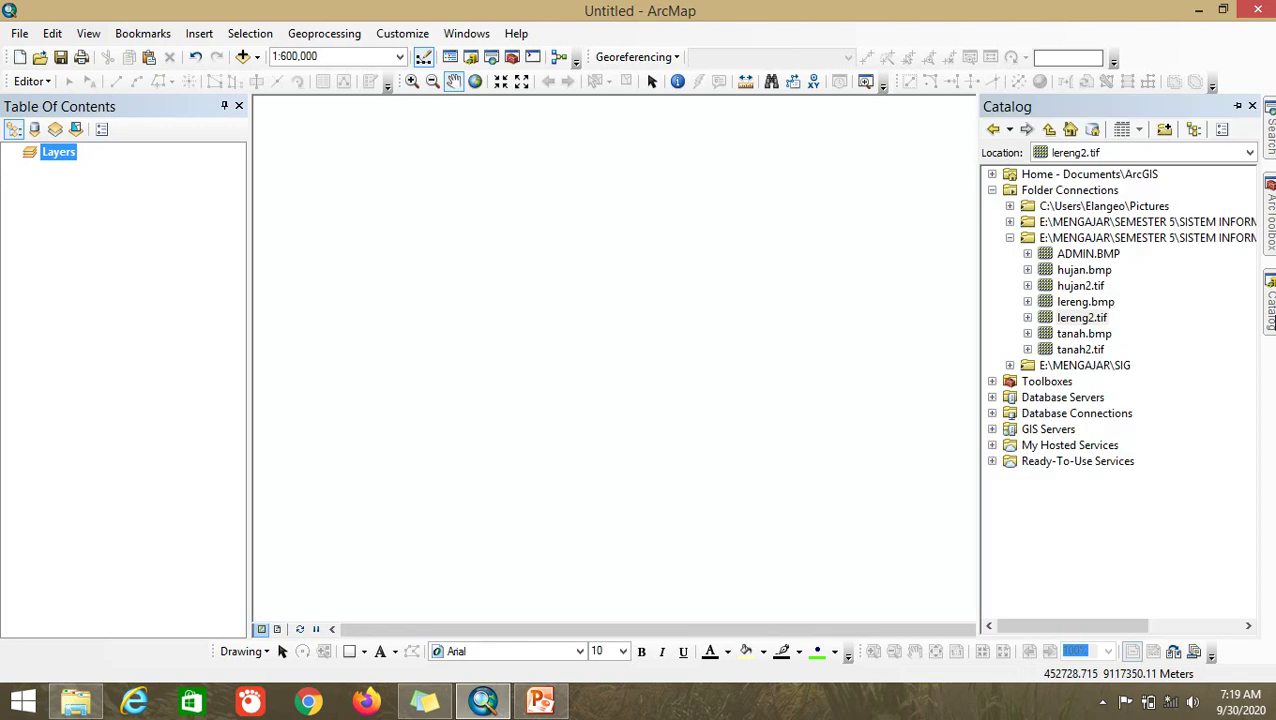
{"action": "left_click", "coordinate": [1010, 206]}
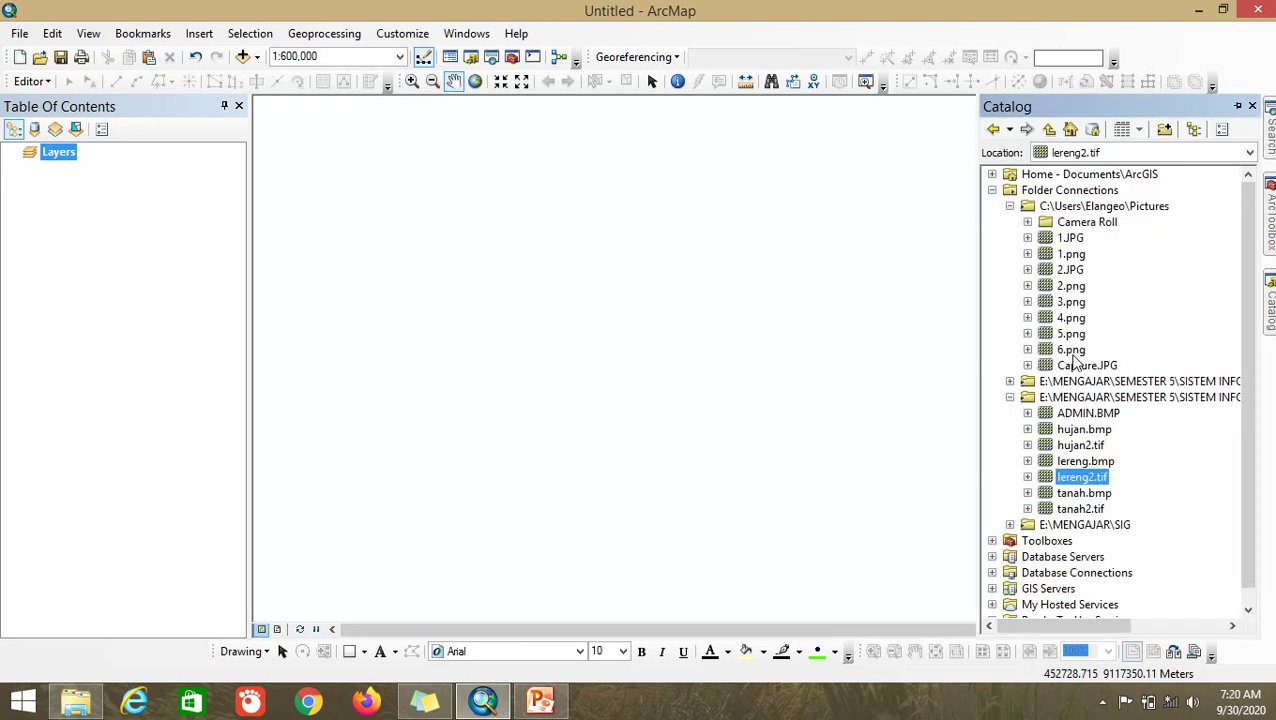
{"action": "left_click_drag", "start_coordinate": [1076, 366], "coordinate": [775, 360]}
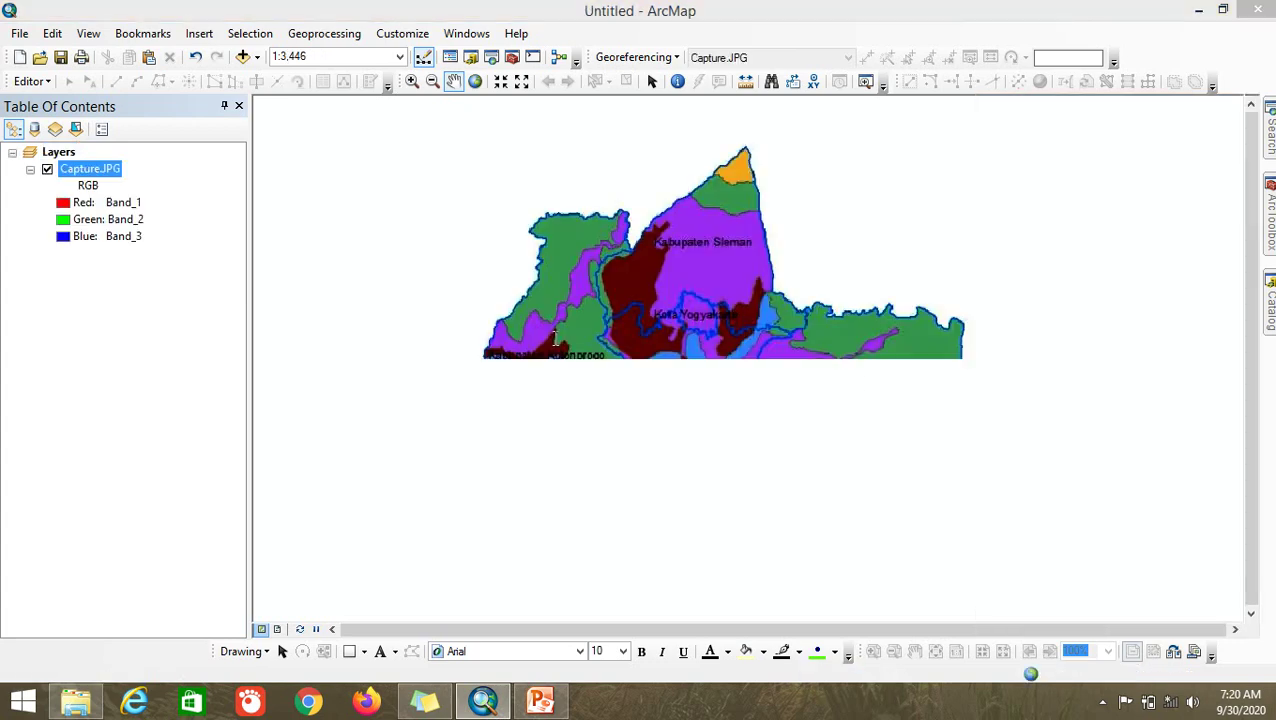
{"action": "left_click", "coordinate": [758, 435]}
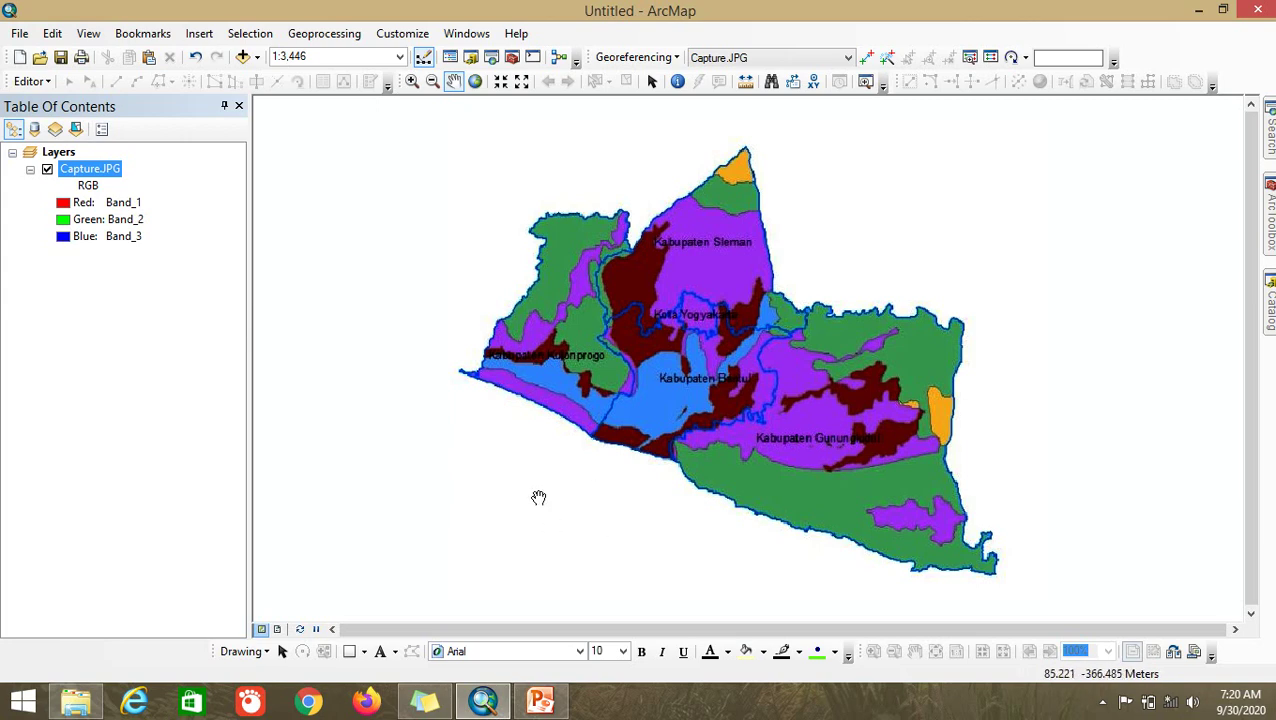
Switch to File Explorer and open the PETA ORIGINAL folder inside SISTEM INFORMASI GEOGRAFIS on drive E
{"action": "left_click", "coordinate": [76, 700]}
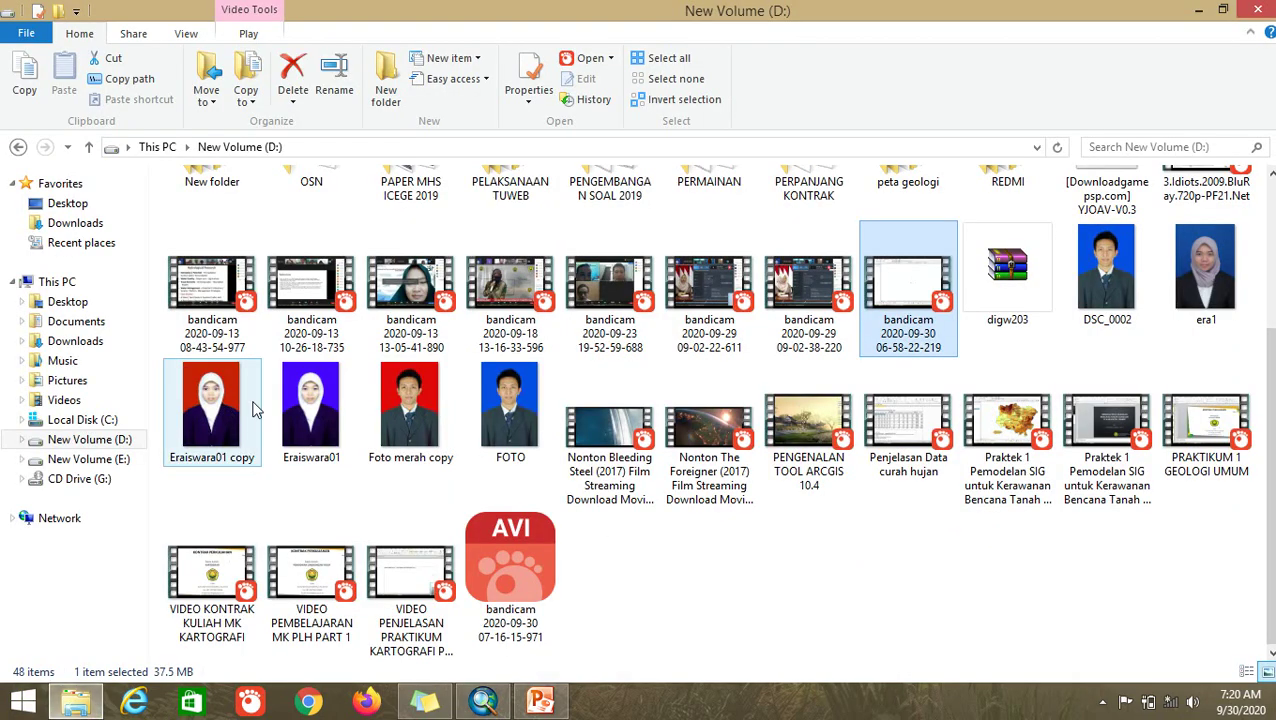
{"action": "left_click", "coordinate": [18, 147]}
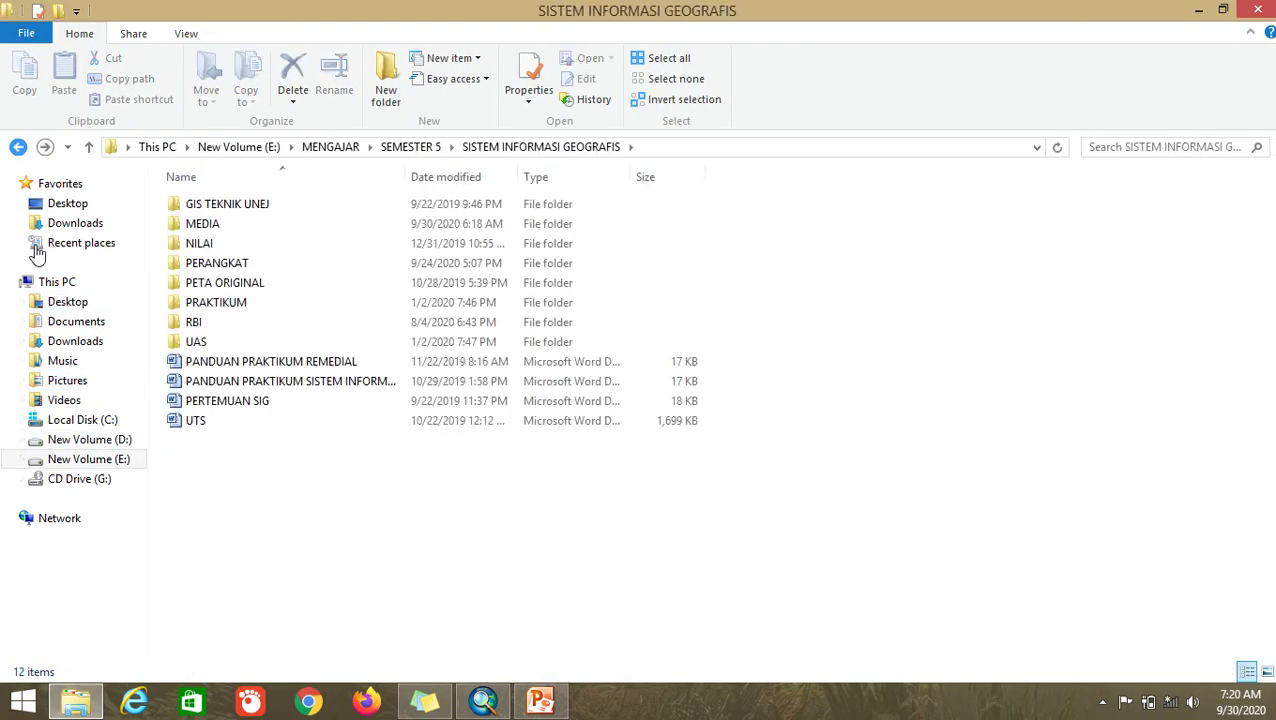
{"action": "left_click", "coordinate": [90, 461]}
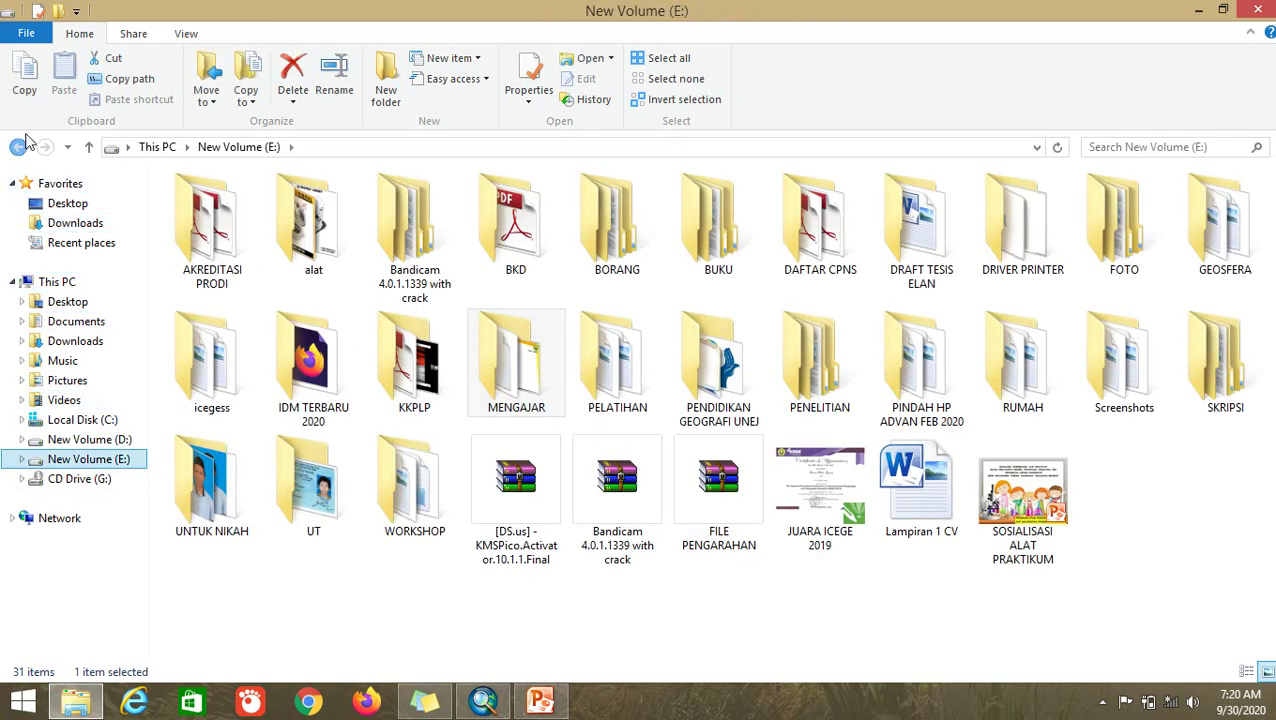
{"action": "left_click", "coordinate": [18, 147]}
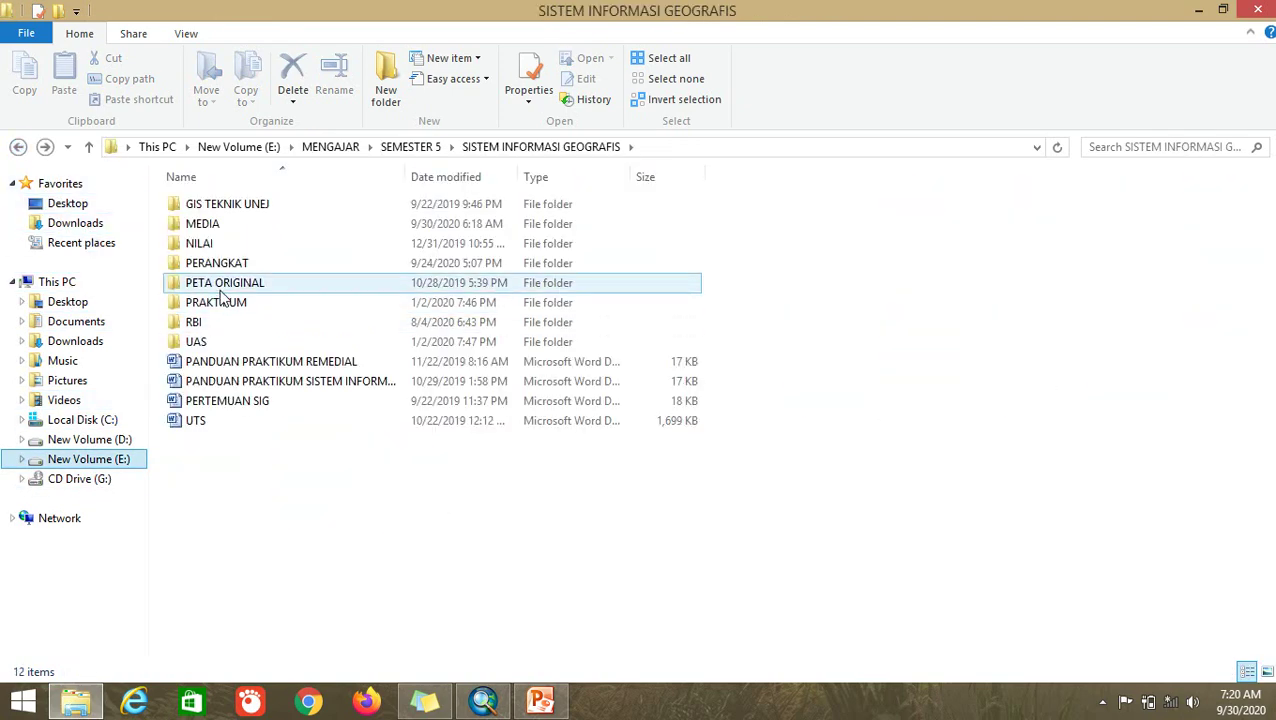
{"action": "double_click", "coordinate": [222, 286]}
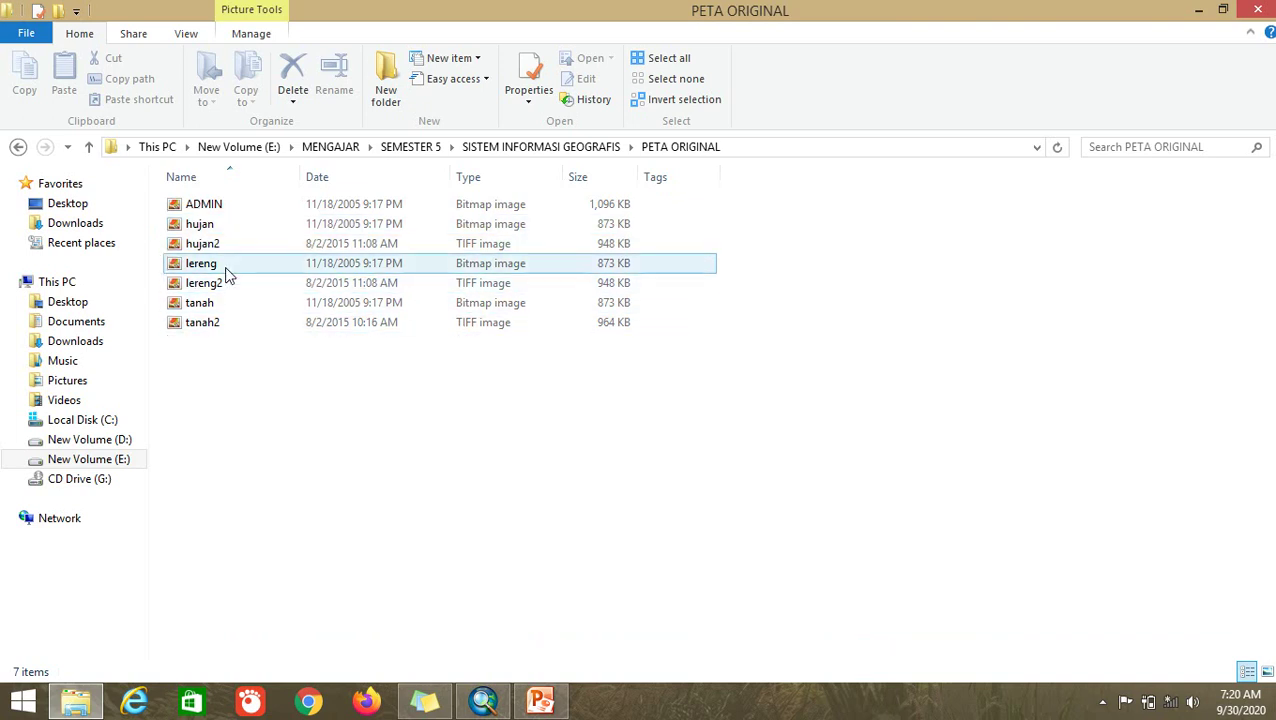
View the ADMIN, hujan, lereng and tanah maps in the photo viewer, then close it
{"action": "double_click", "coordinate": [227, 207]}
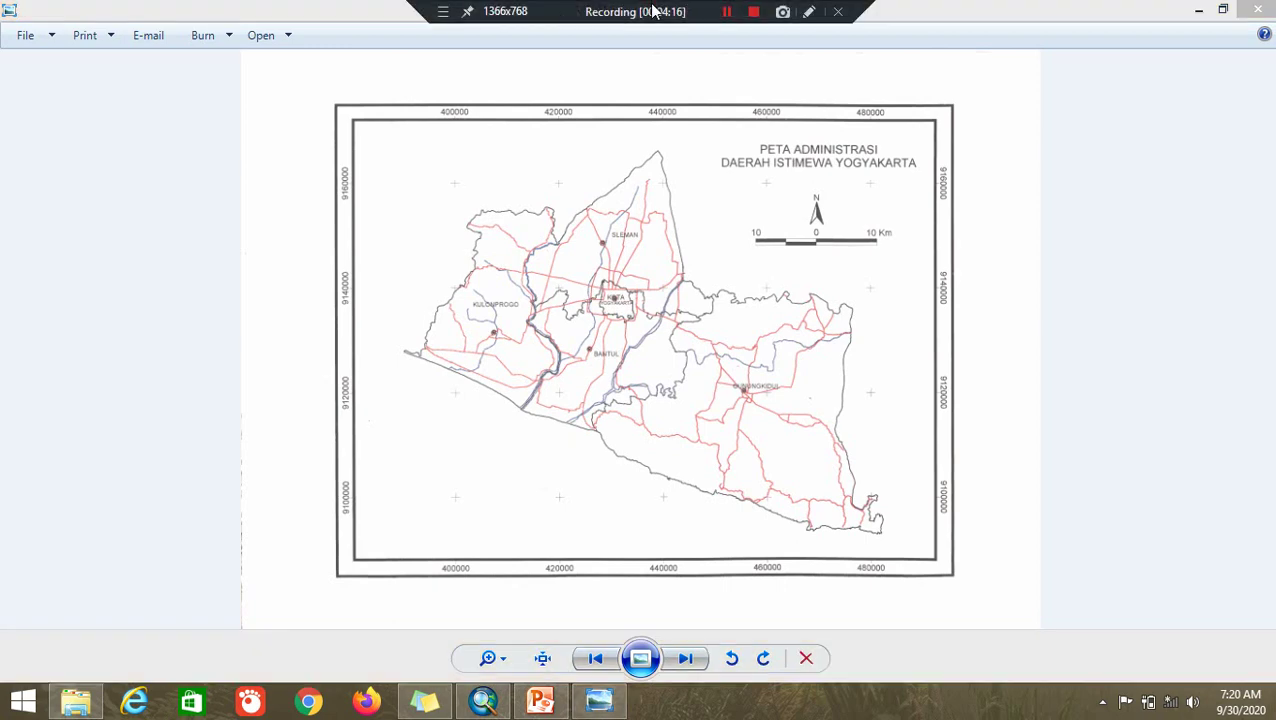
{"action": "key", "text": "Right"}
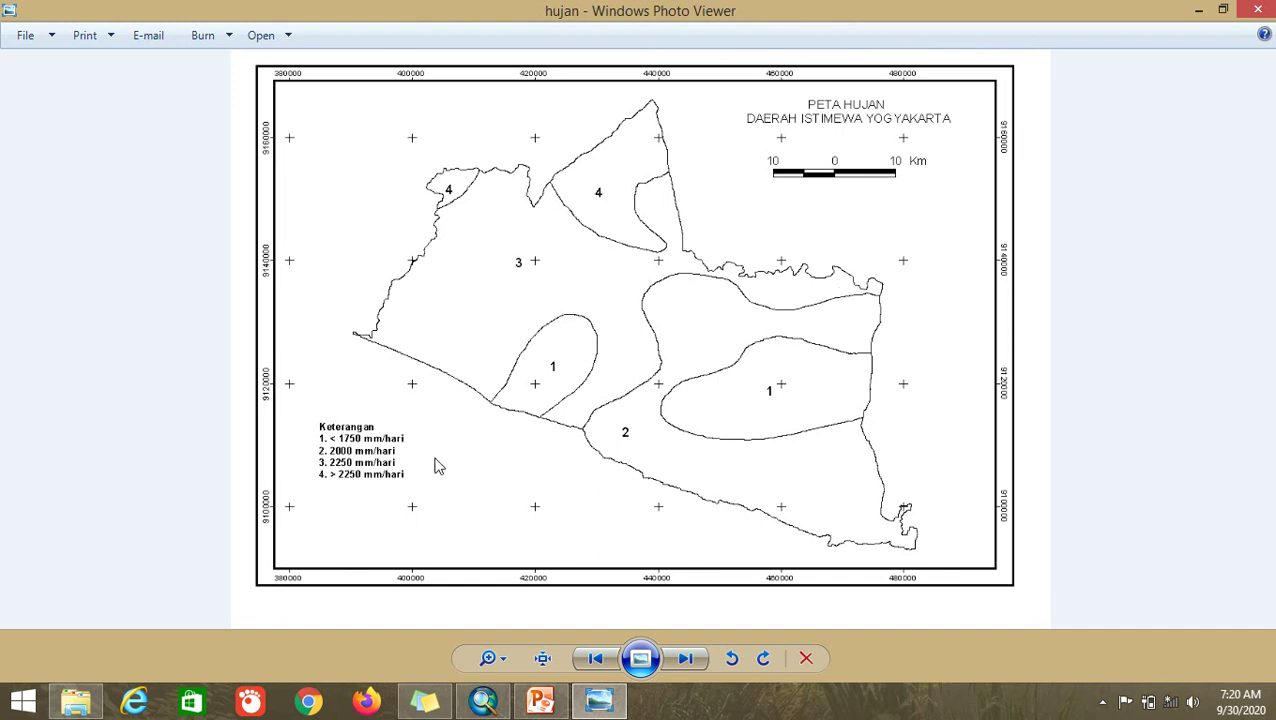
{"action": "key", "text": "Right"}
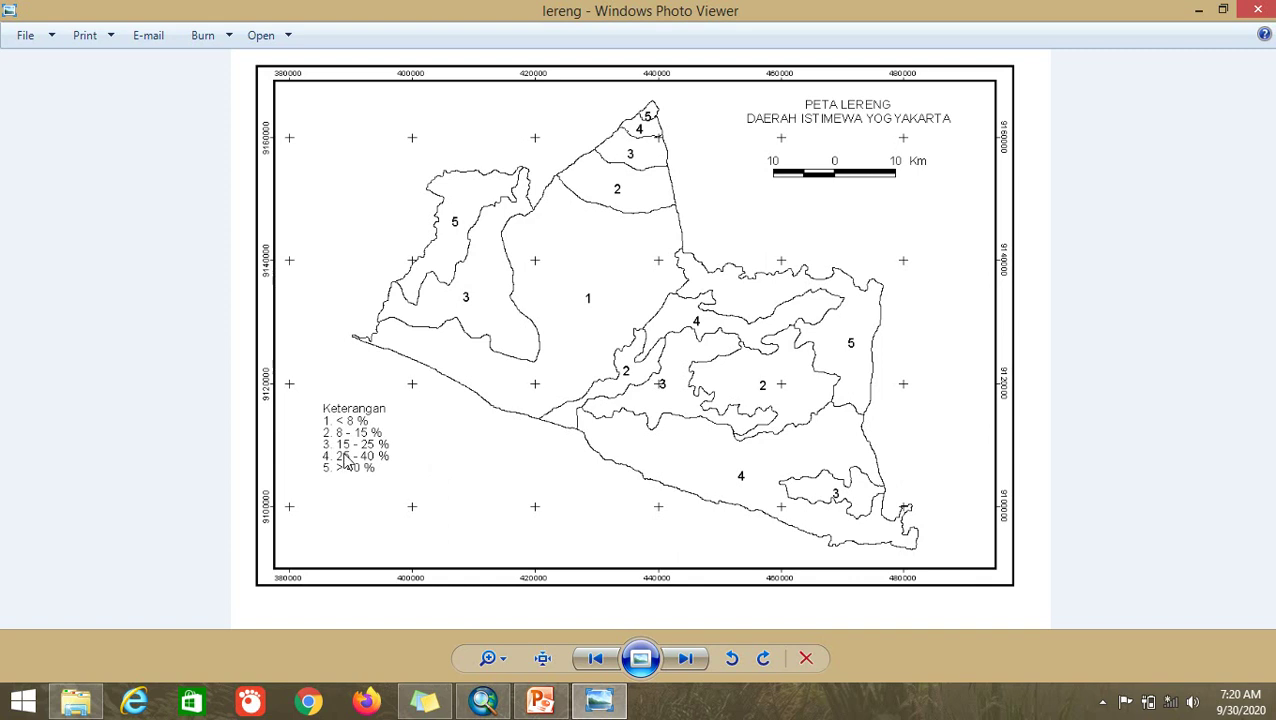
{"action": "key", "text": "Right"}
{"action": "key", "text": "Right"}
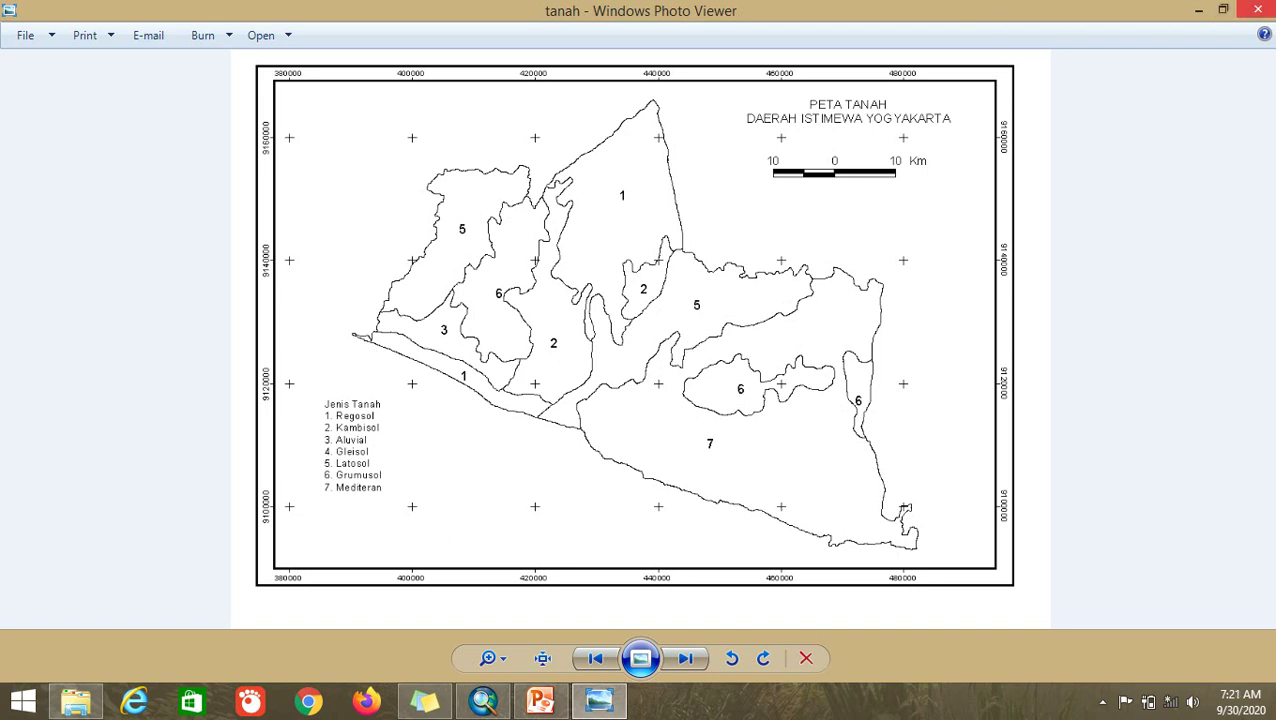
{"action": "mouse_move", "coordinate": [1265, 8]}
{"action": "left_click", "coordinate": [1257, 9]}
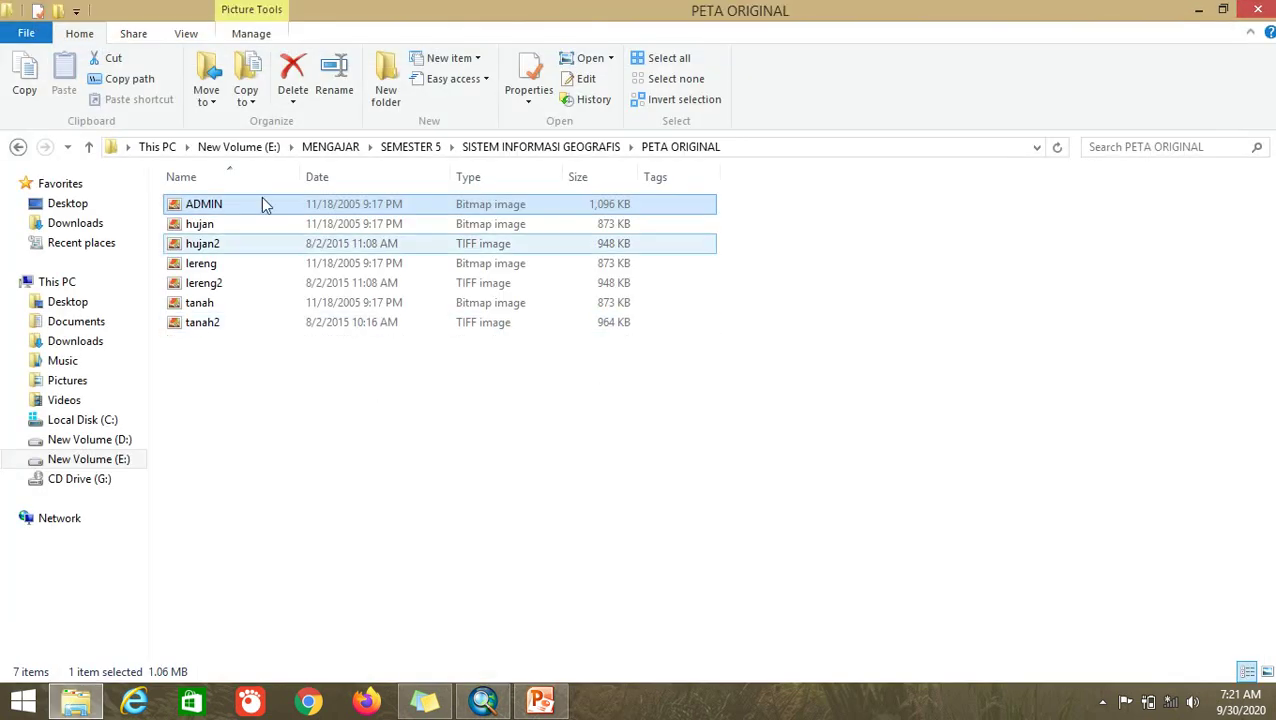
Switch back to ArcMap and remove the Capture.JPG layer from the data frame
{"action": "left_click", "coordinate": [482, 698]}
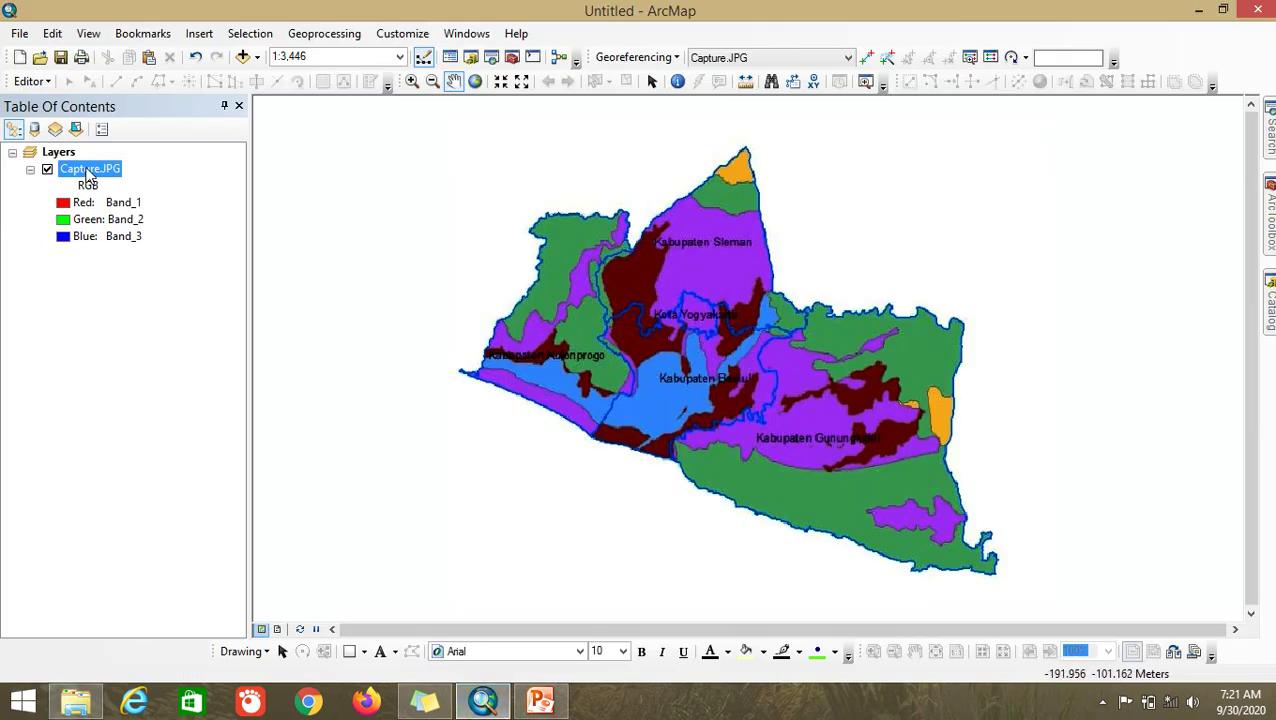
{"action": "right_click", "coordinate": [89, 175]}
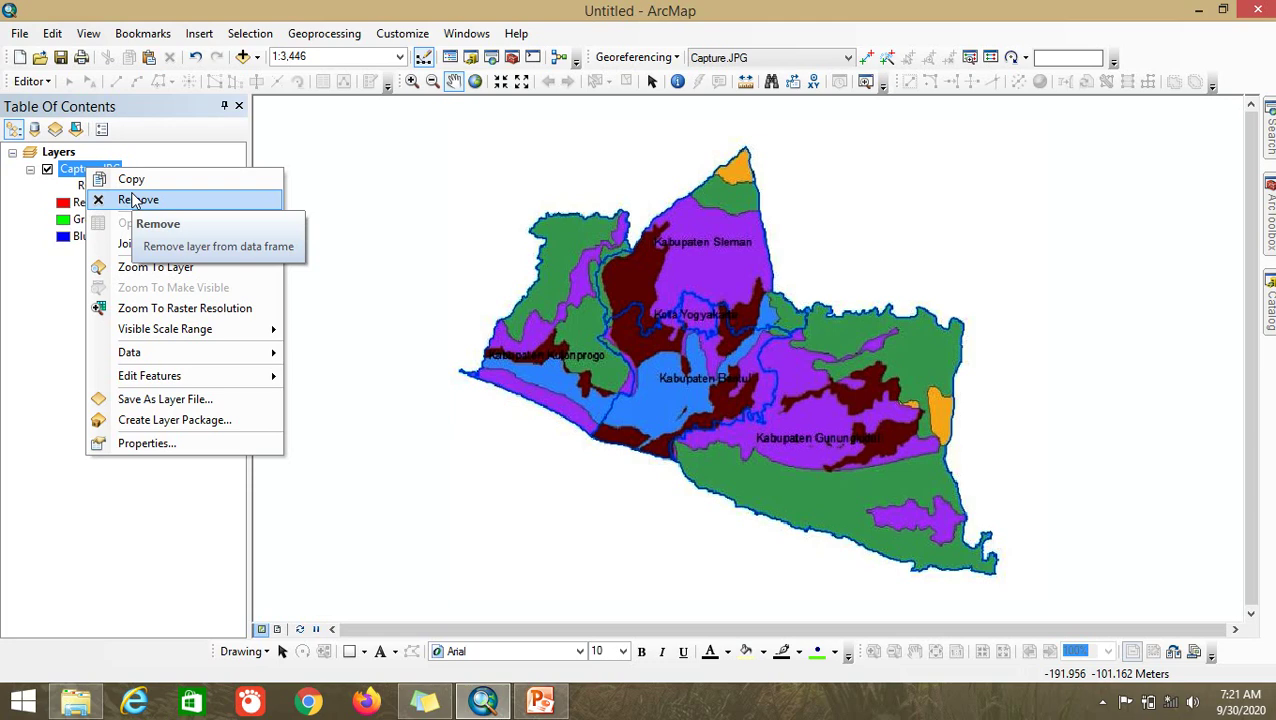
{"action": "left_click", "coordinate": [135, 200]}
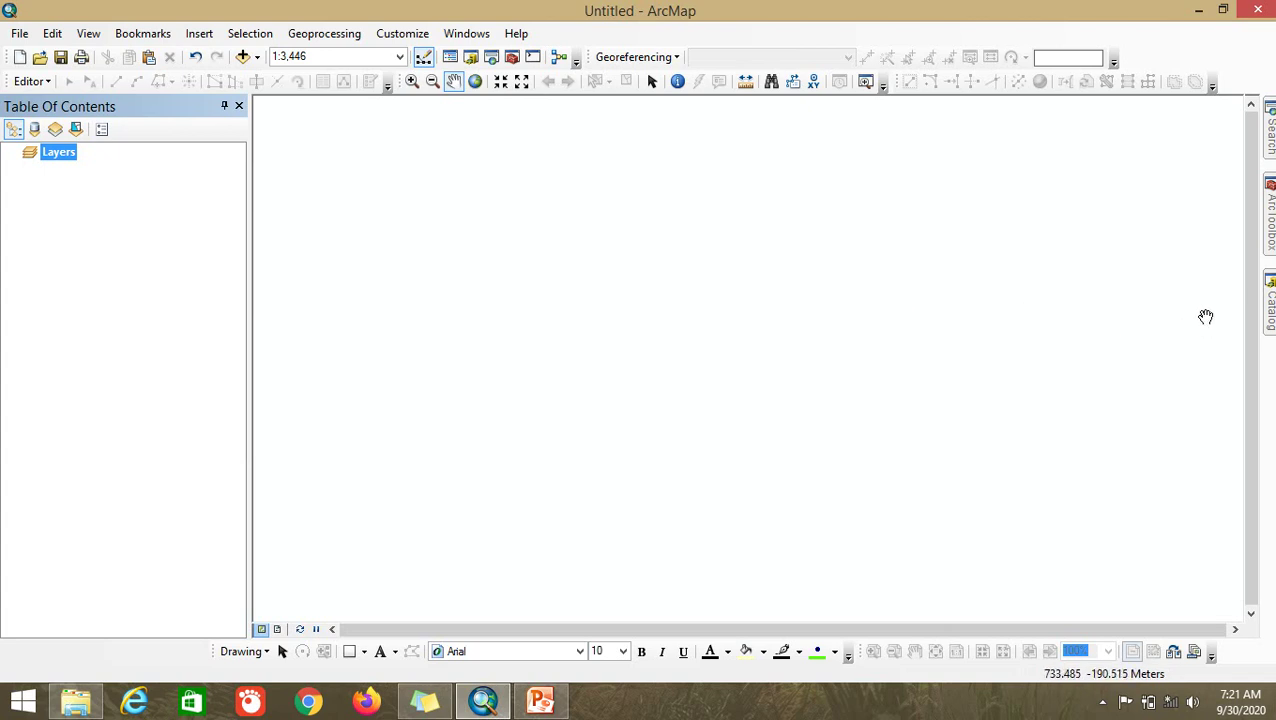
Collapse the Pictures and PETA ORIGINAL folder connections in the Catalog, and check the PETA ORIGINAL folder in File Explorer before returning to ArcMap
{"action": "mouse_move", "coordinate": [1270, 312]}
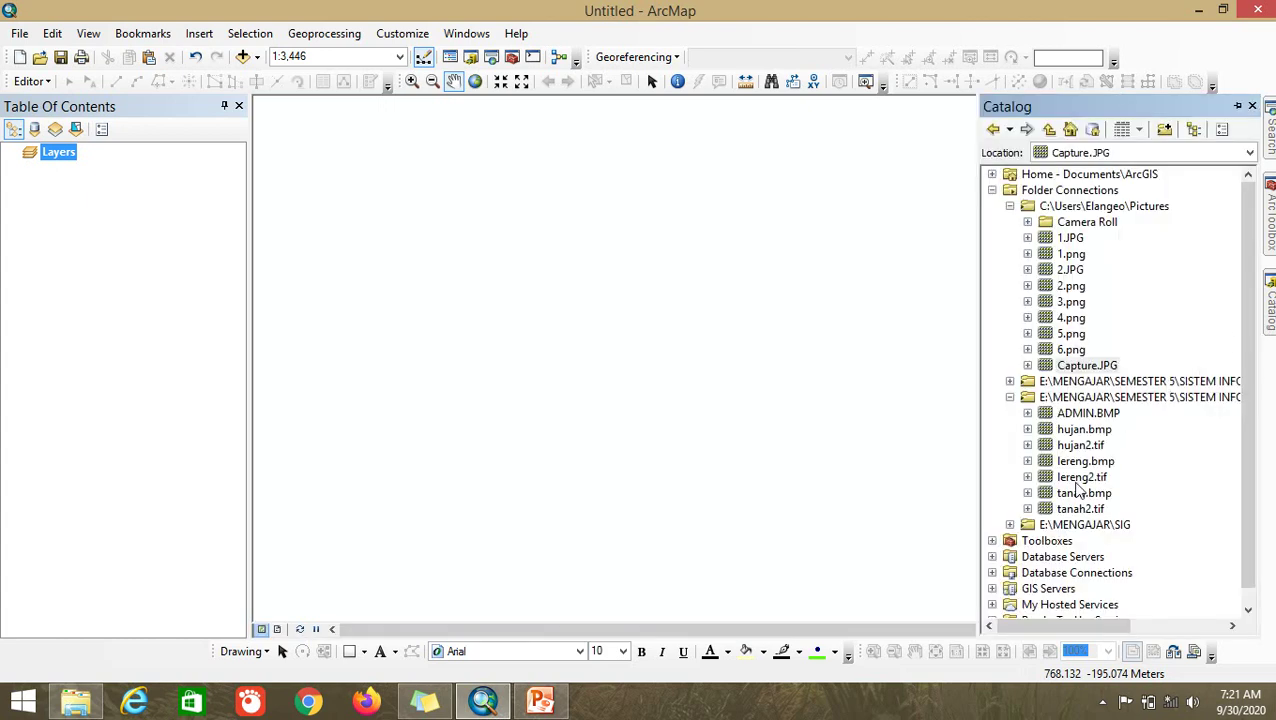
{"action": "left_click", "coordinate": [1010, 206]}
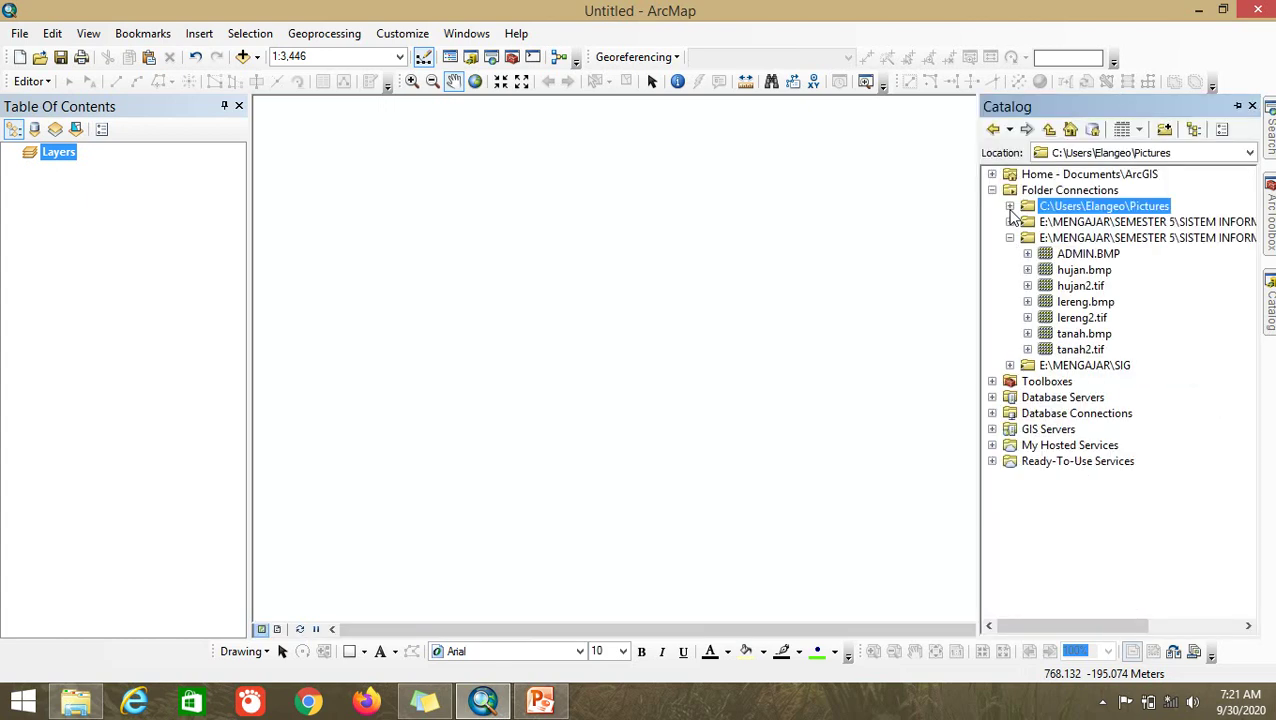
{"action": "left_click", "coordinate": [1010, 238]}
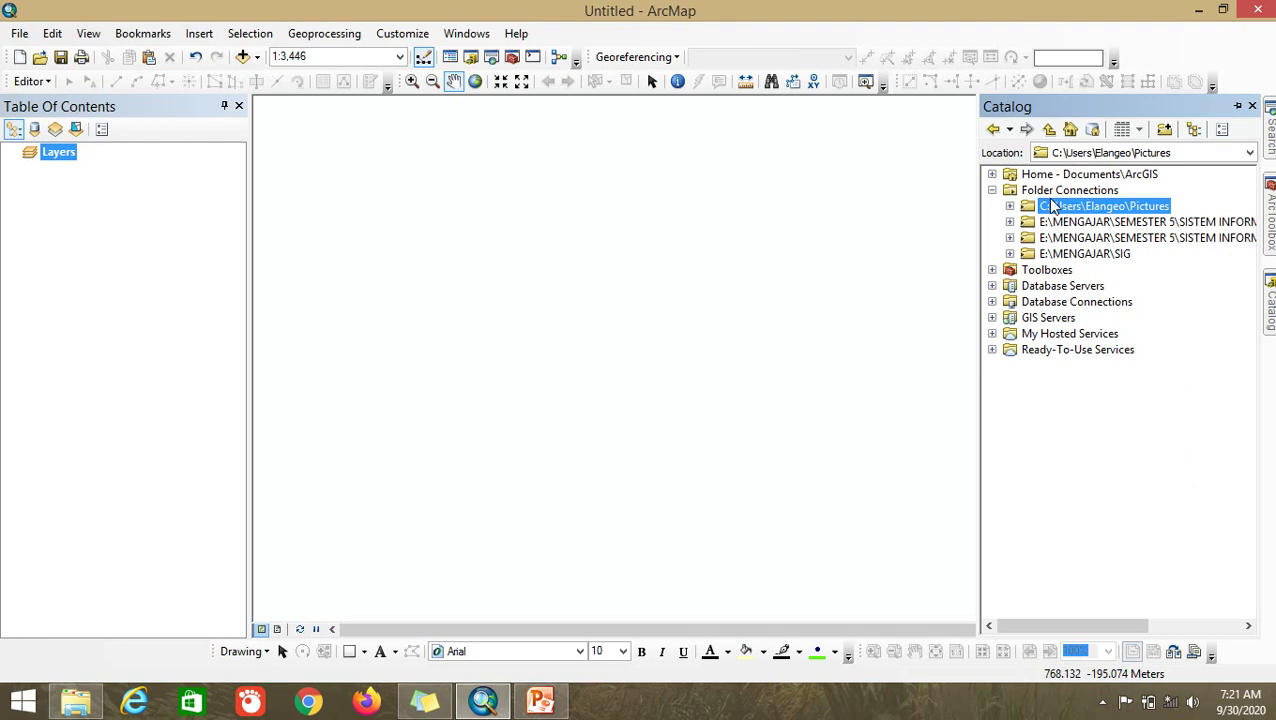
{"action": "left_click", "coordinate": [76, 700]}
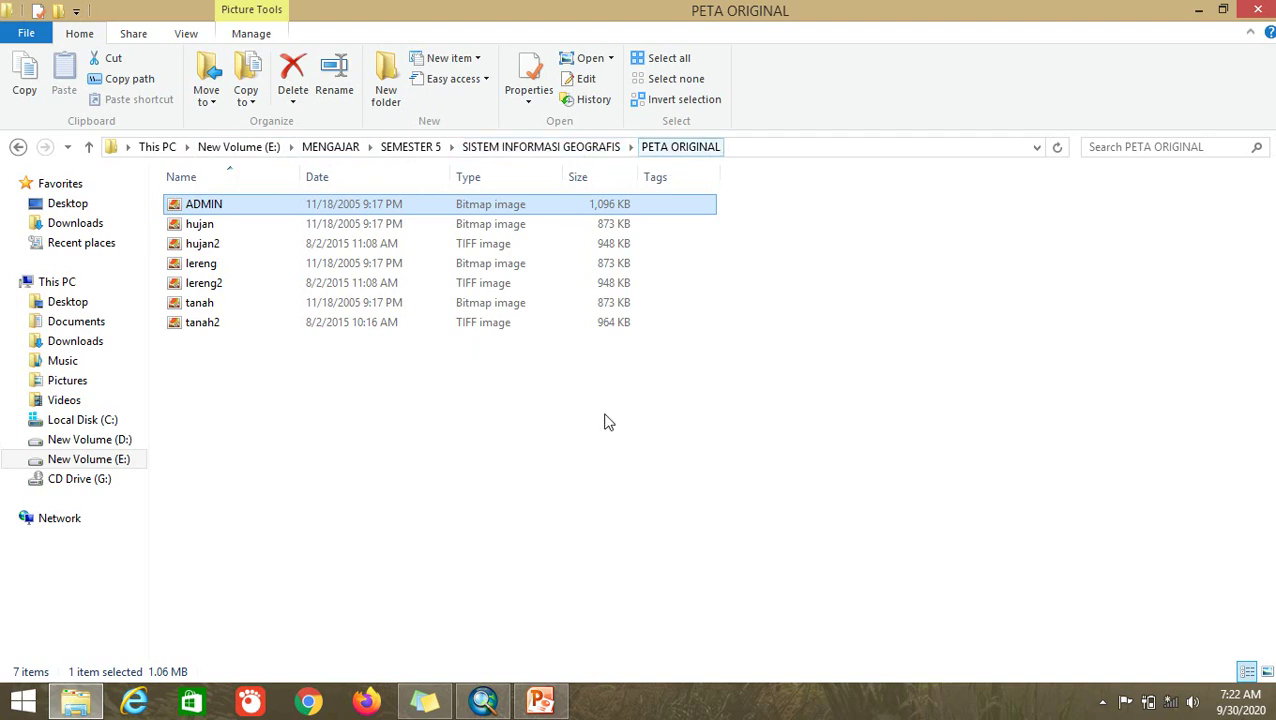
{"action": "left_click", "coordinate": [483, 702]}
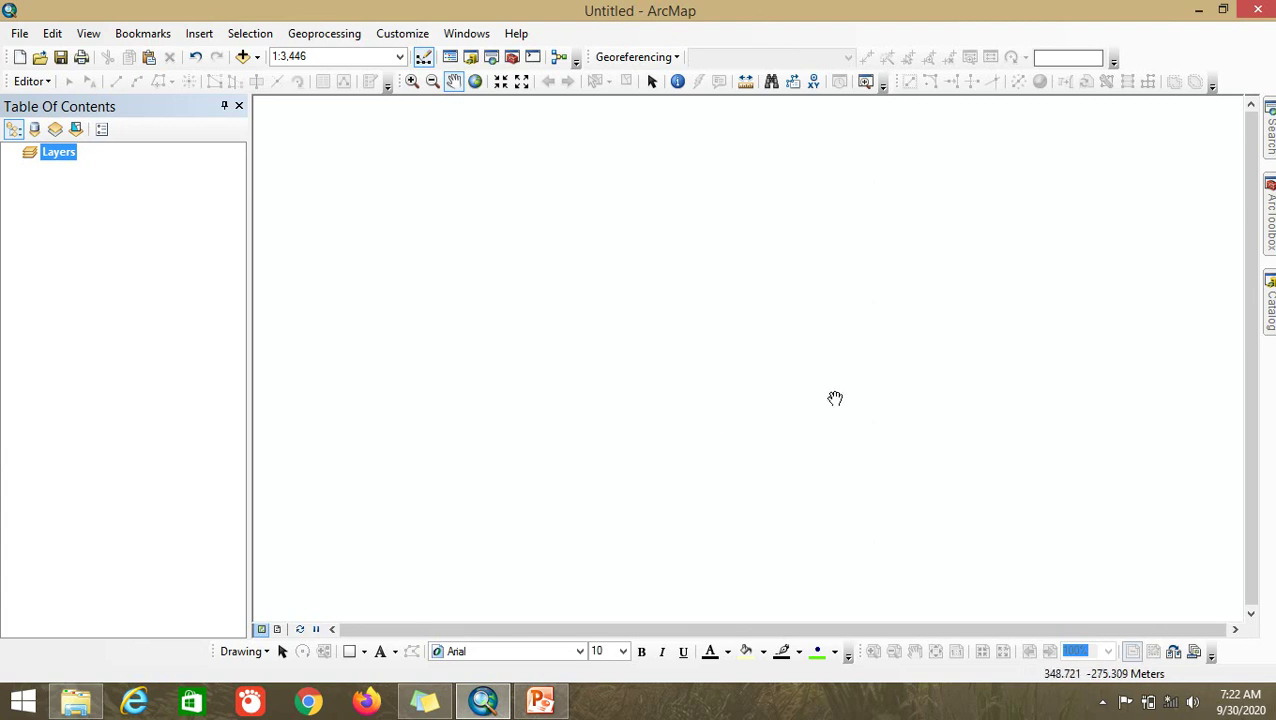
Disconnect the PETA ORIGINAL folder from the Catalog's folder connections
{"action": "left_click", "coordinate": [1266, 318]}
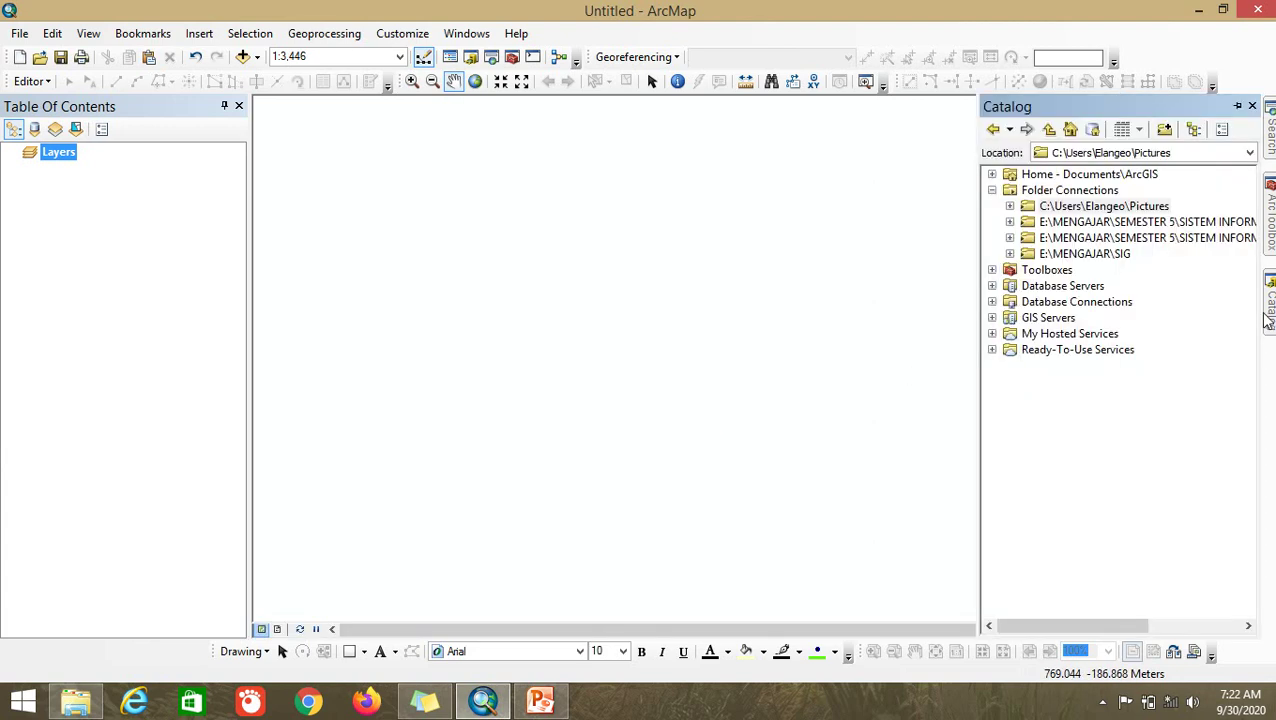
{"action": "right_click", "coordinate": [1165, 241]}
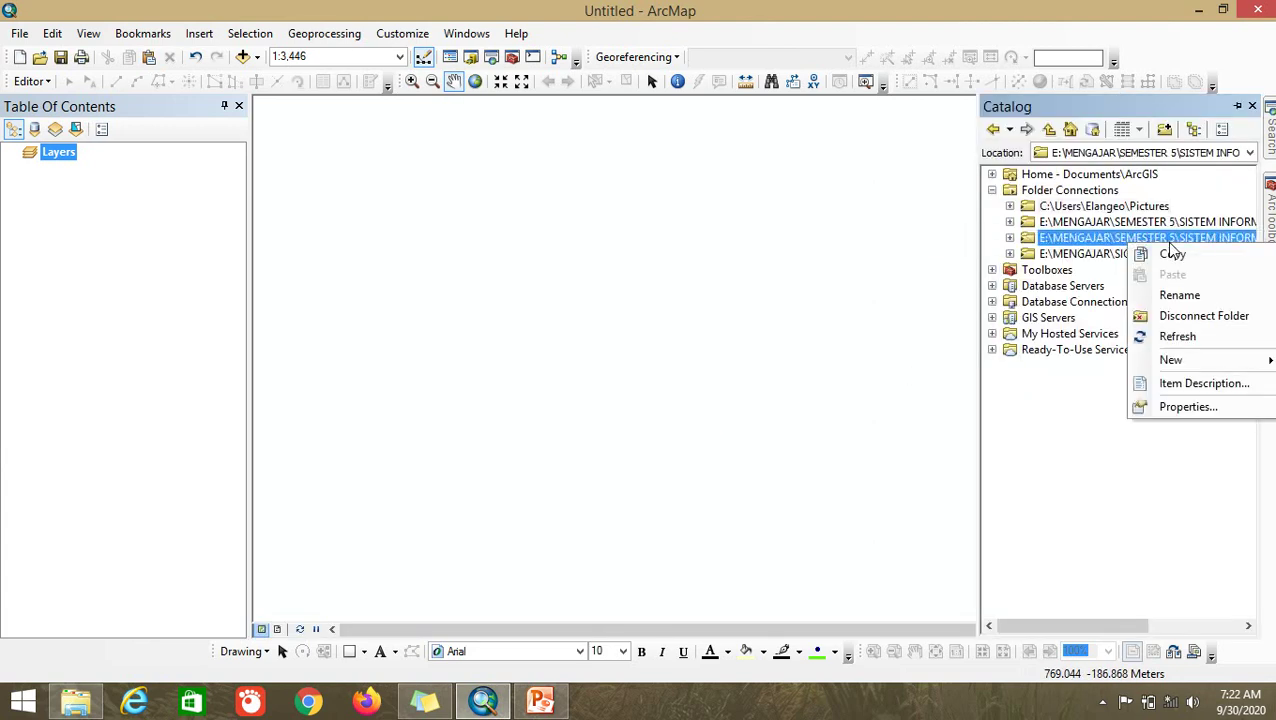
{"action": "left_click", "coordinate": [1180, 318]}
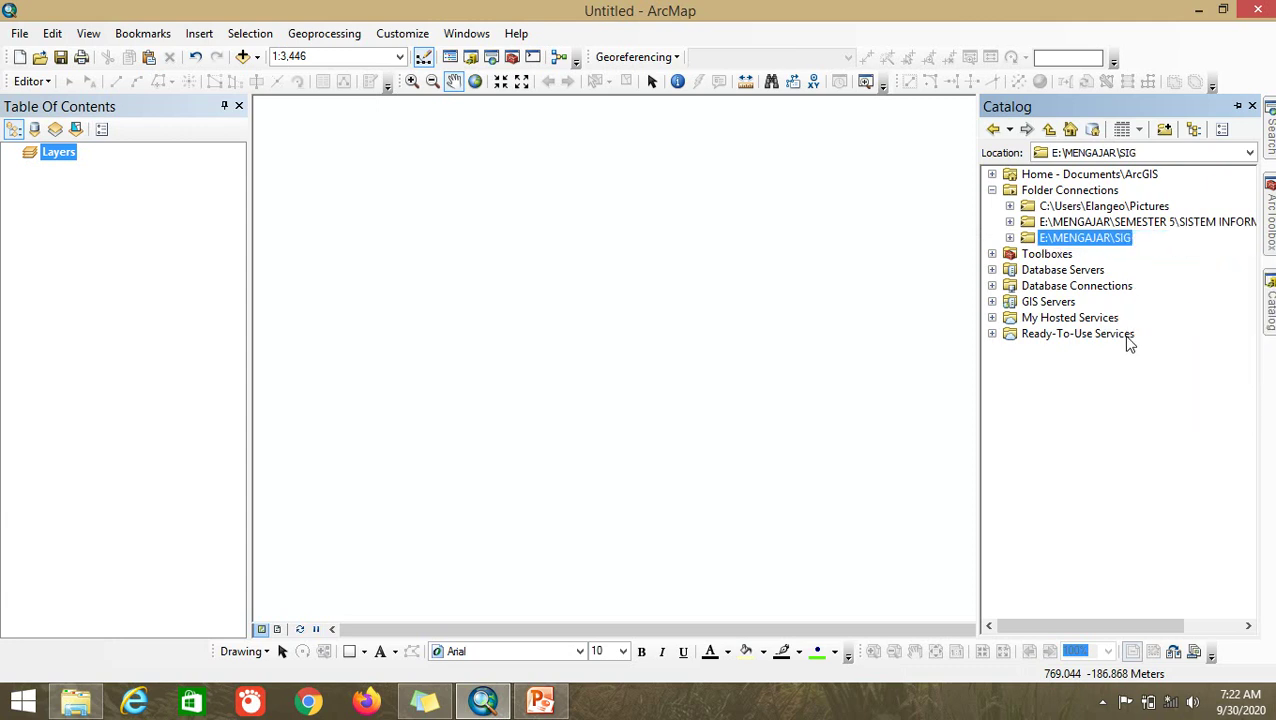
Start a new folder connection in the Catalog and browse to E:\MENGAJAR\SEMESTER 5
{"action": "left_click", "coordinate": [1030, 192]}
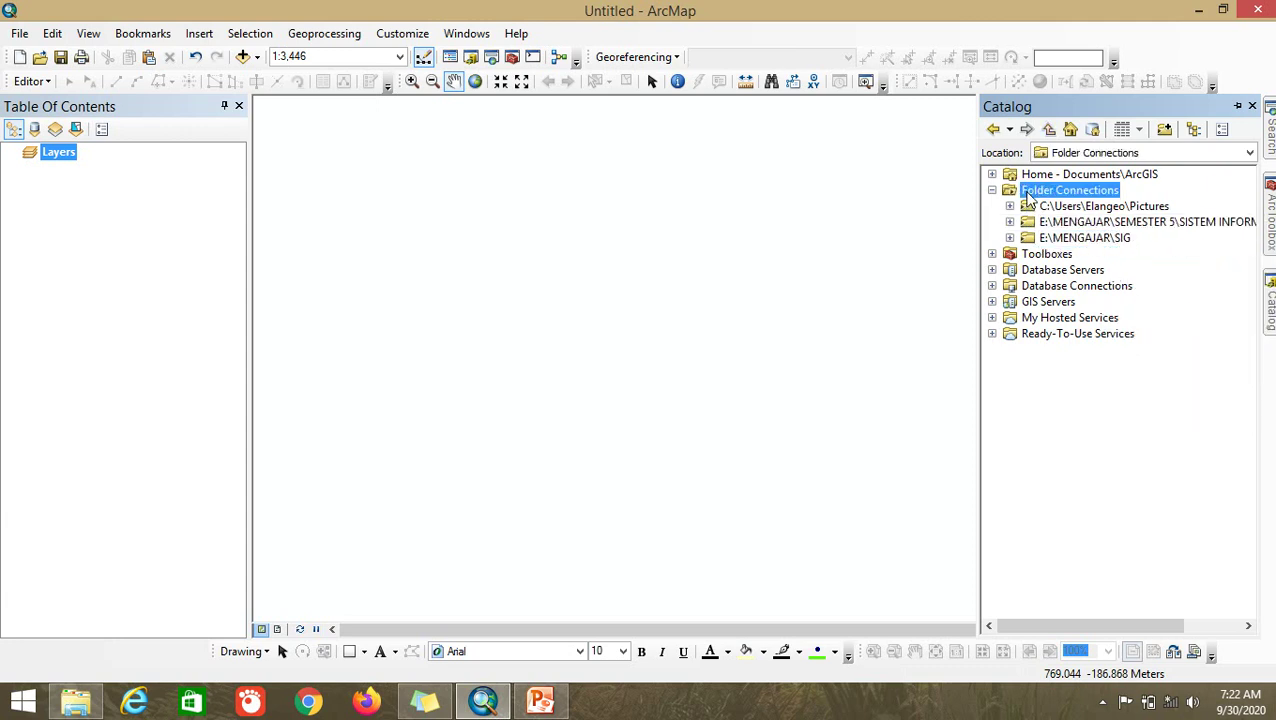
{"action": "right_click", "coordinate": [1100, 197]}
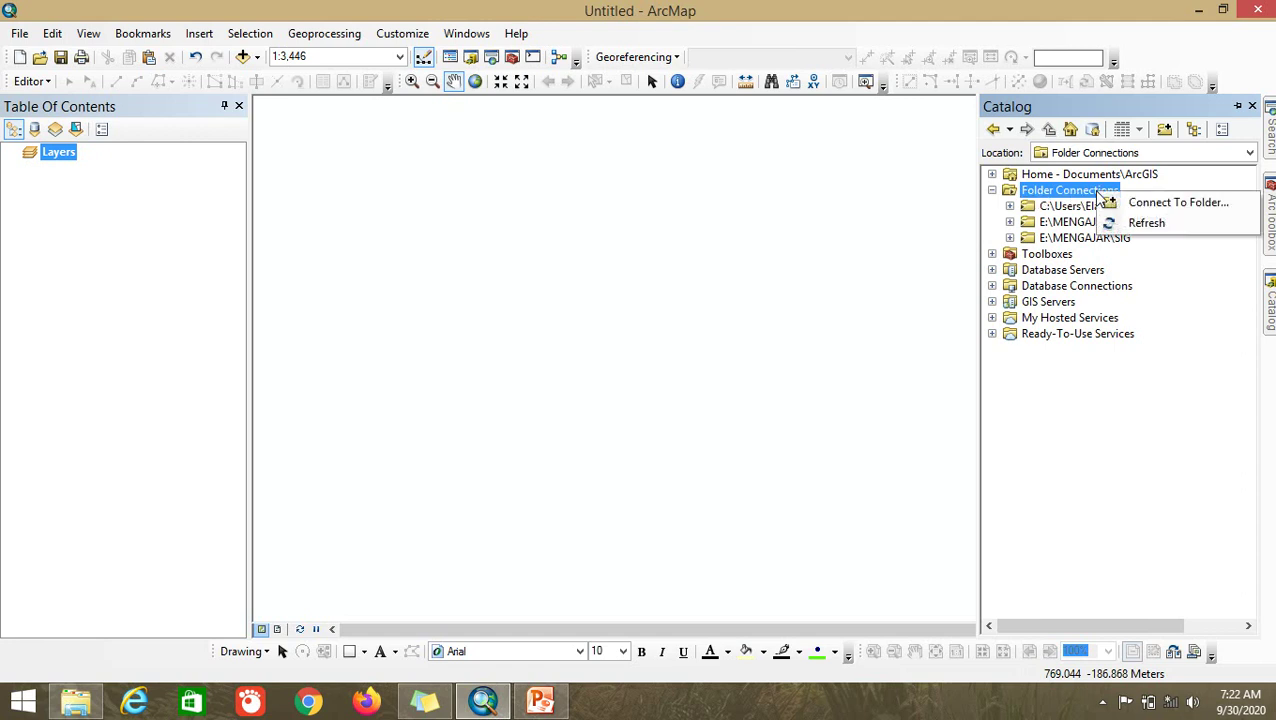
{"action": "left_click", "coordinate": [1168, 205]}
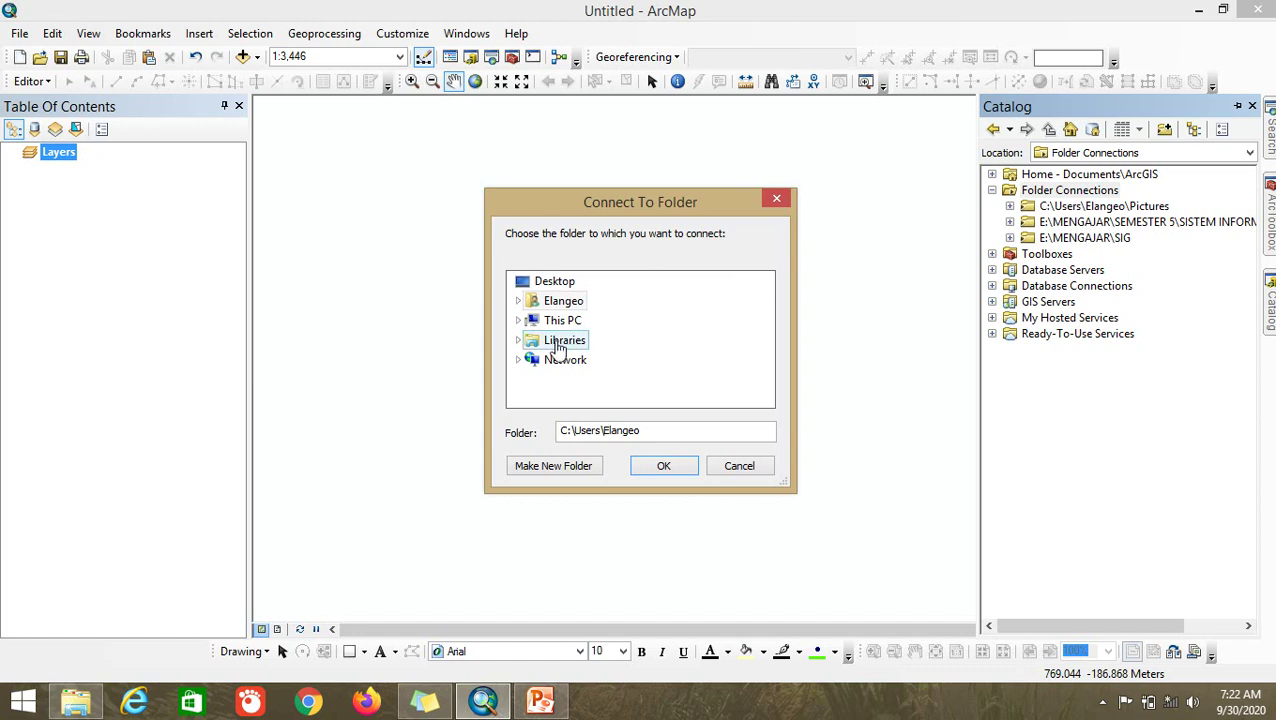
{"action": "left_click", "coordinate": [518, 320]}
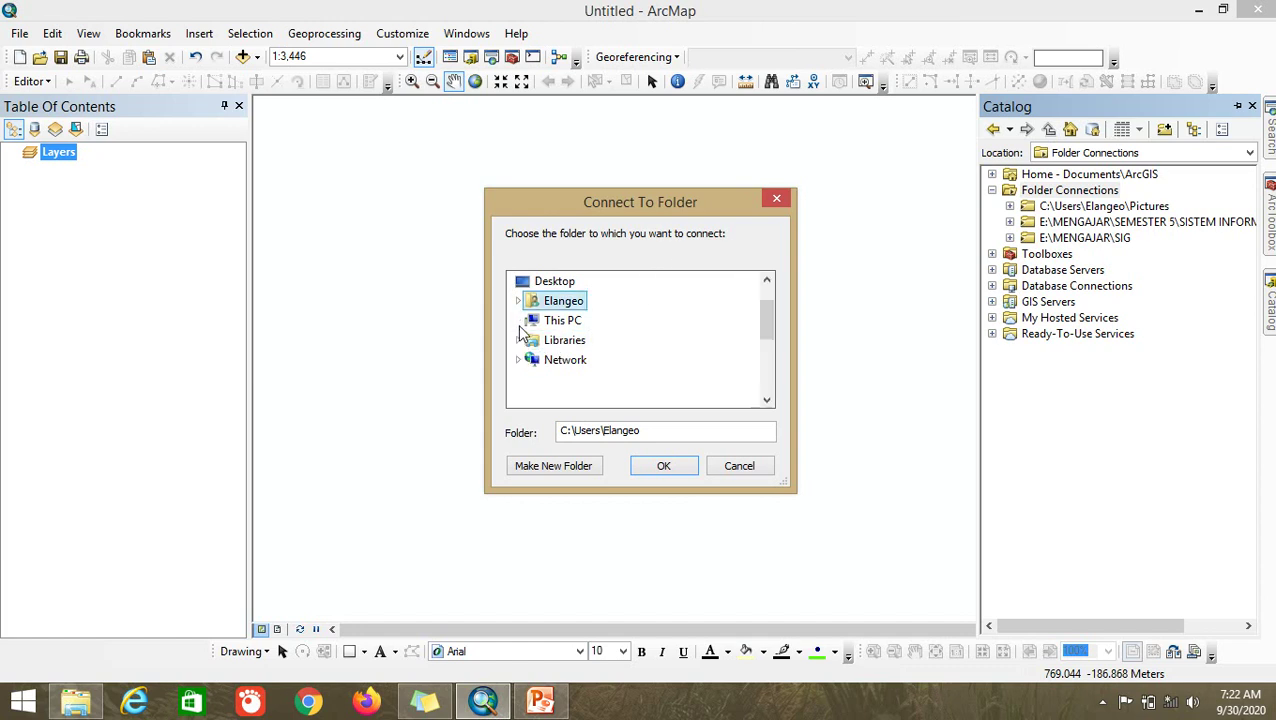
{"action": "scroll", "coordinate": [600, 362], "scroll_direction": "down", "scroll_amount": 3}
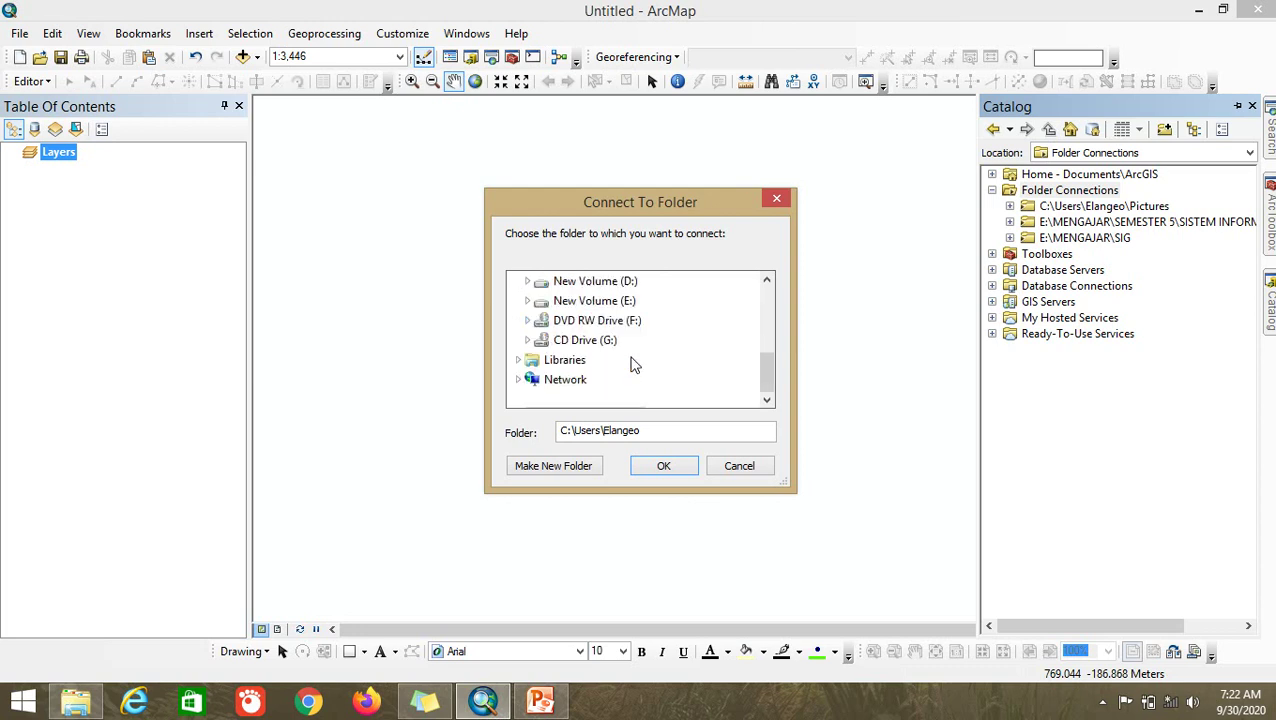
{"action": "double_click", "coordinate": [594, 300]}
{"action": "scroll", "coordinate": [587, 390], "scroll_direction": "down", "scroll_amount": 3}
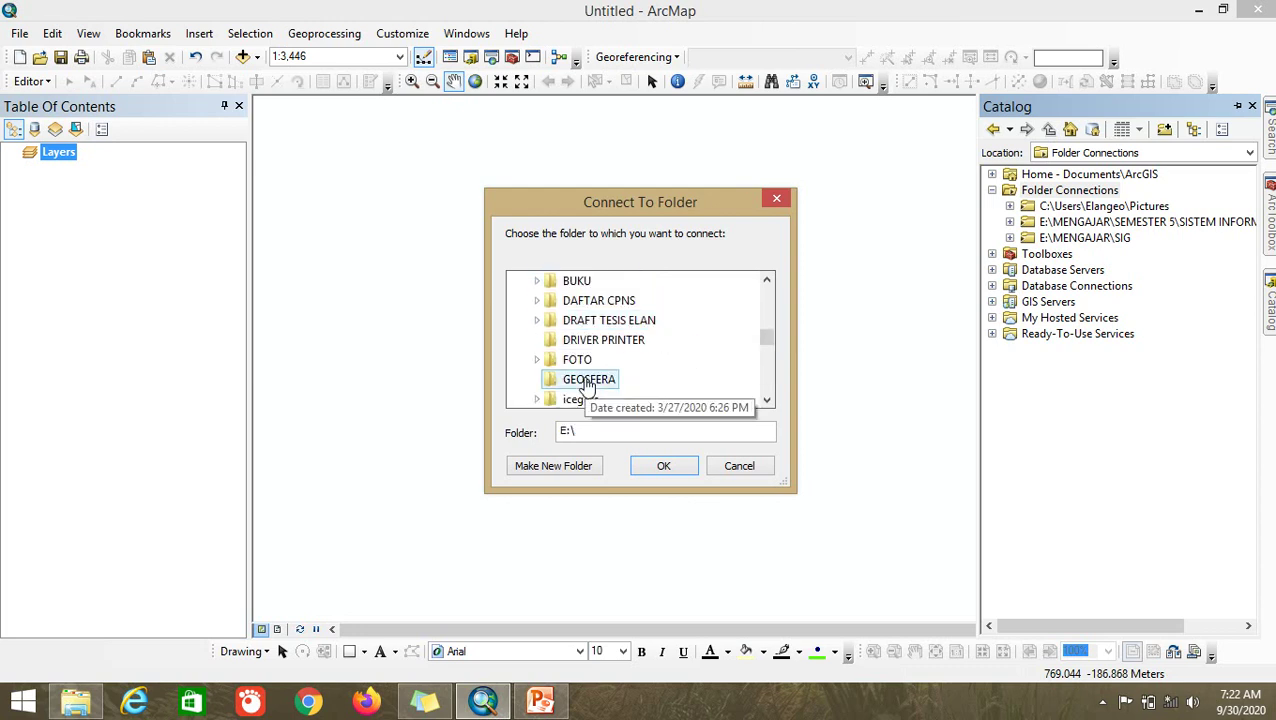
{"action": "scroll", "coordinate": [587, 390], "scroll_direction": "down", "scroll_amount": 4}
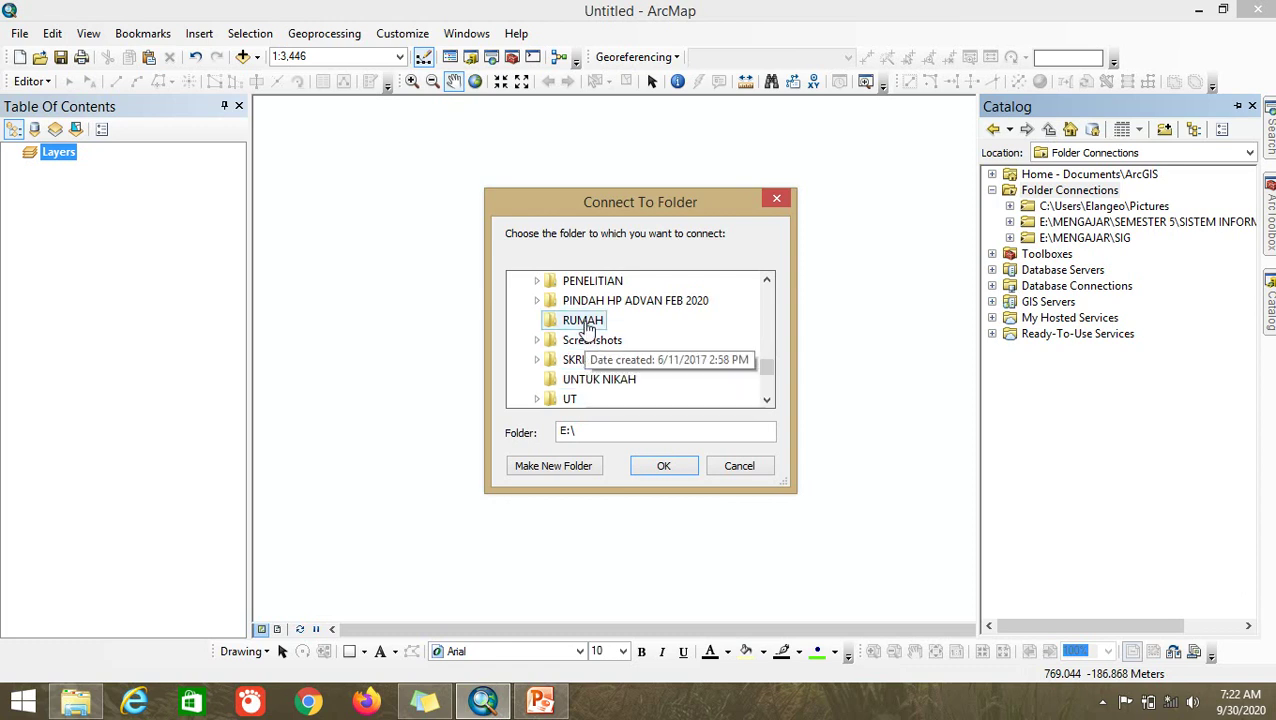
{"action": "scroll", "coordinate": [587, 330], "scroll_direction": "down", "scroll_amount": 1}
{"action": "scroll", "coordinate": [587, 330], "scroll_direction": "up", "scroll_amount": 3}
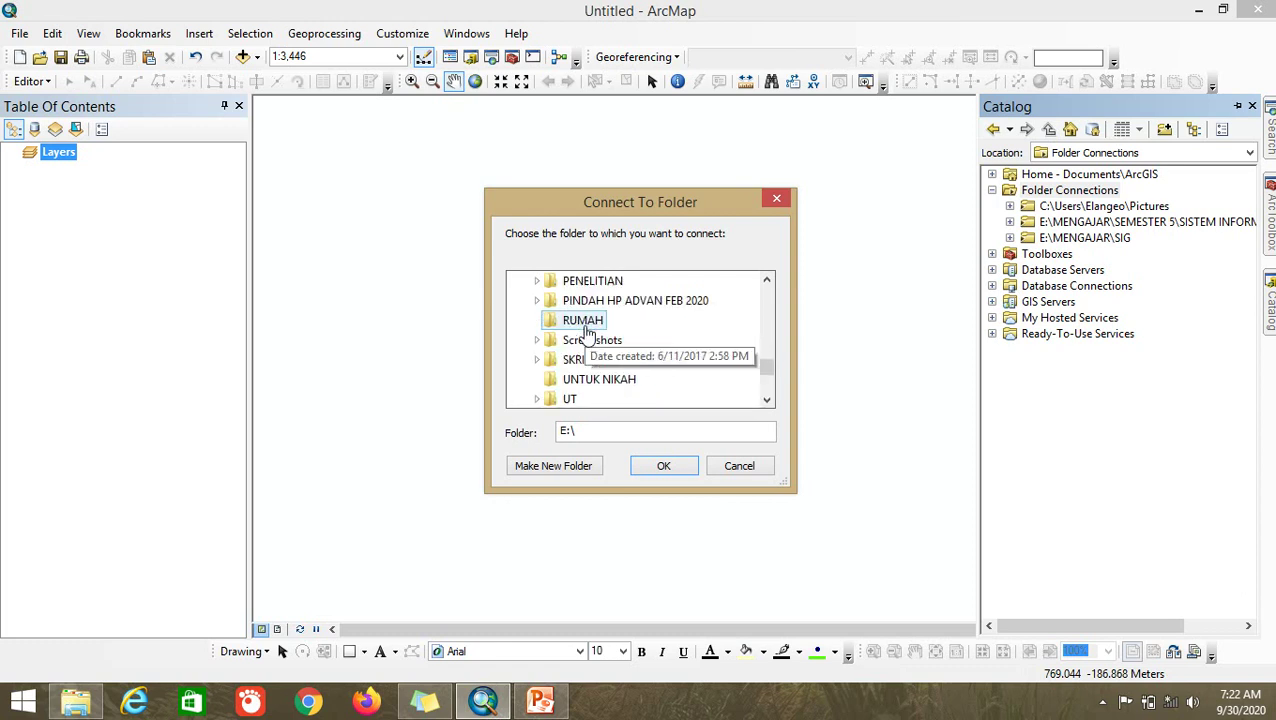
{"action": "double_click", "coordinate": [588, 281]}
{"action": "scroll", "coordinate": [595, 370], "scroll_direction": "down", "scroll_amount": 3}
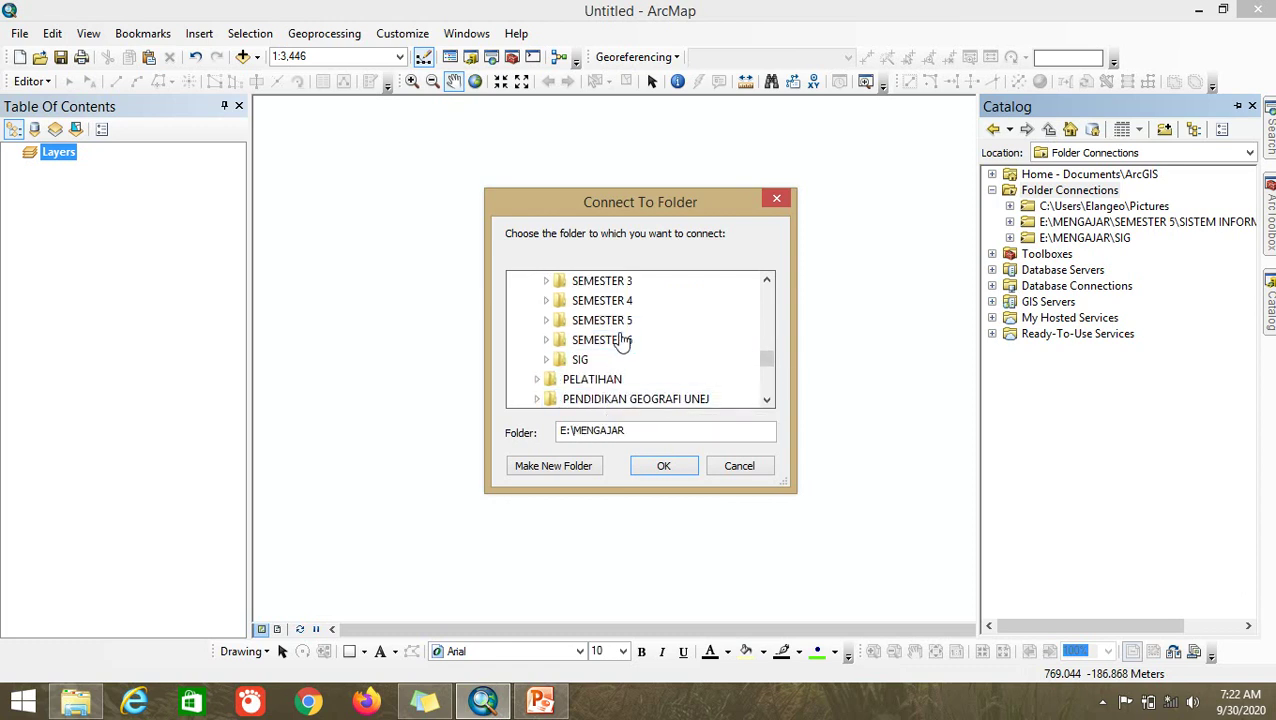
{"action": "double_click", "coordinate": [602, 321]}
Choose the PETA ORIGINAL folder inside SISTEM INFORMASI GEOGRAFIS and connect to it
{"action": "scroll", "coordinate": [618, 332], "scroll_direction": "down", "scroll_amount": 3}
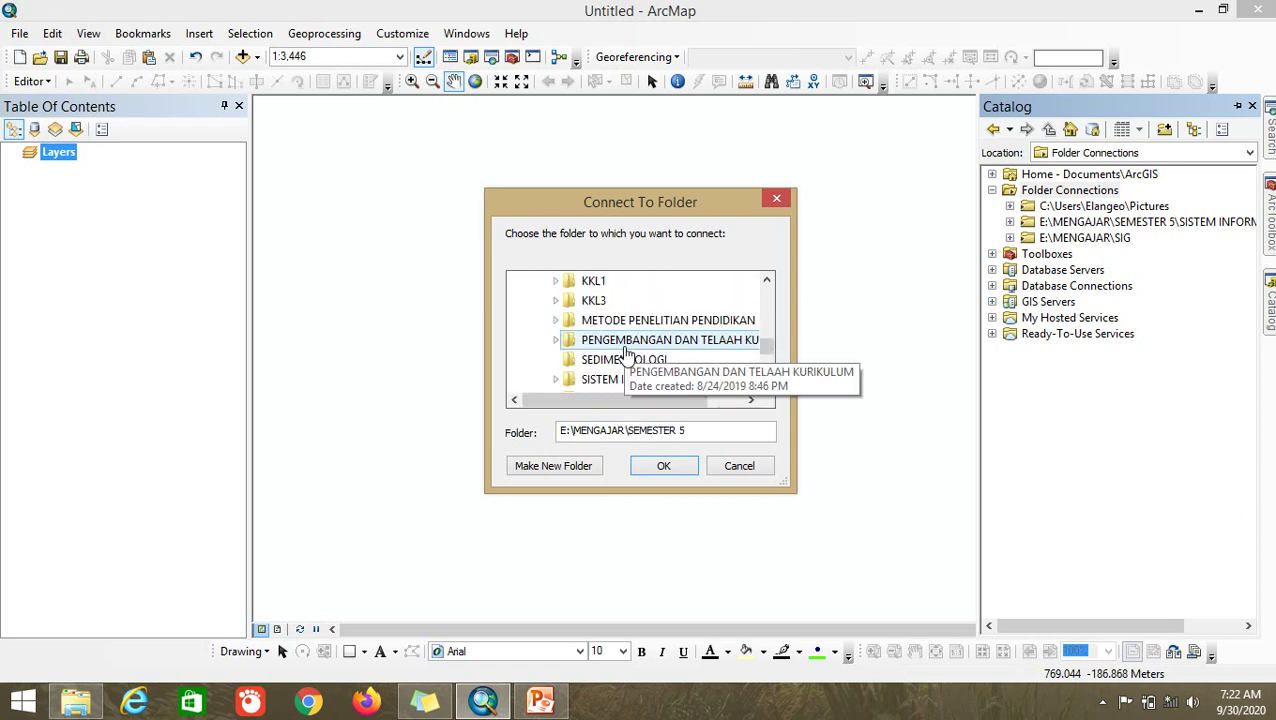
{"action": "scroll", "coordinate": [620, 330], "scroll_direction": "down", "scroll_amount": 1}
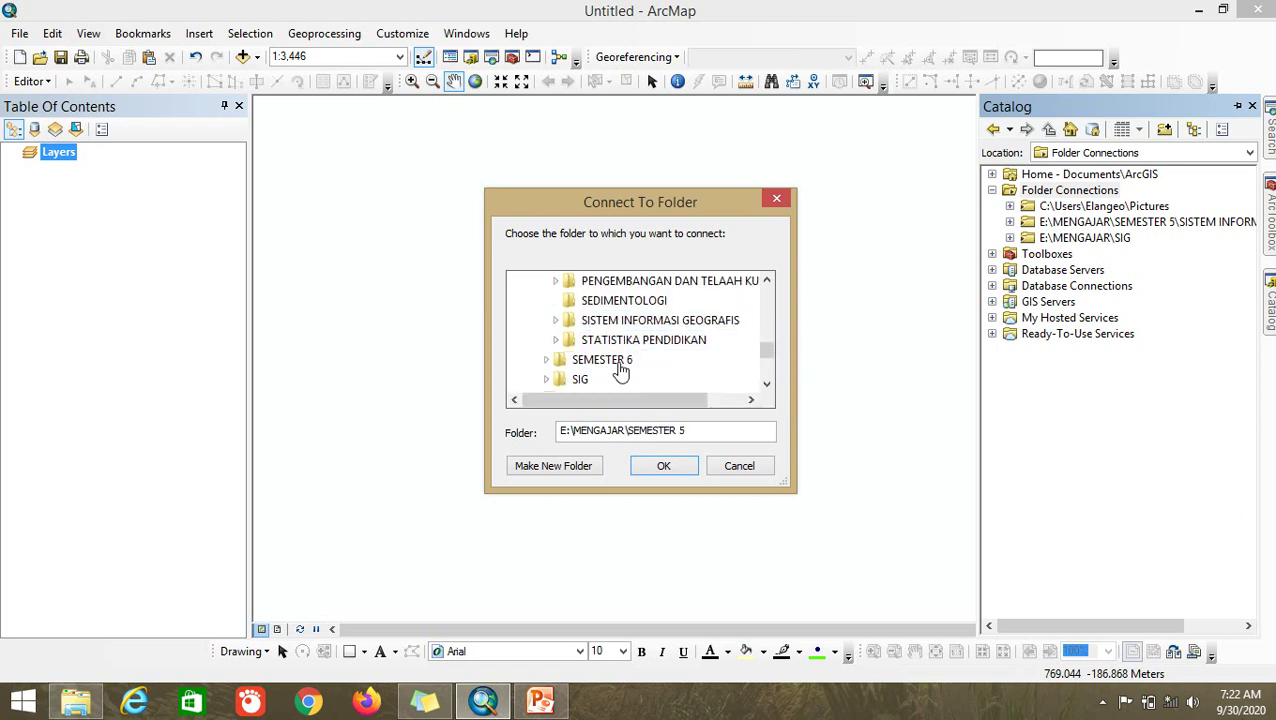
{"action": "double_click", "coordinate": [621, 321]}
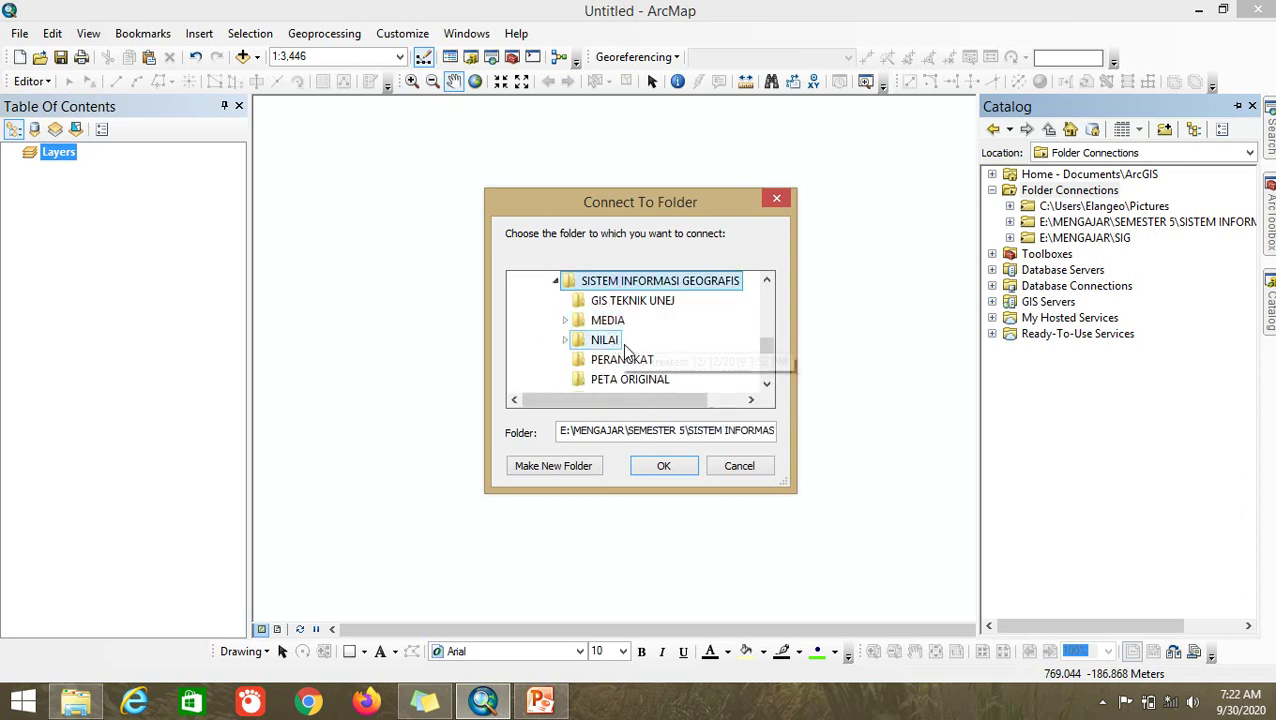
{"action": "scroll", "coordinate": [623, 343], "scroll_direction": "down", "scroll_amount": 2}
{"action": "scroll", "coordinate": [627, 352], "scroll_direction": "up", "scroll_amount": 1}
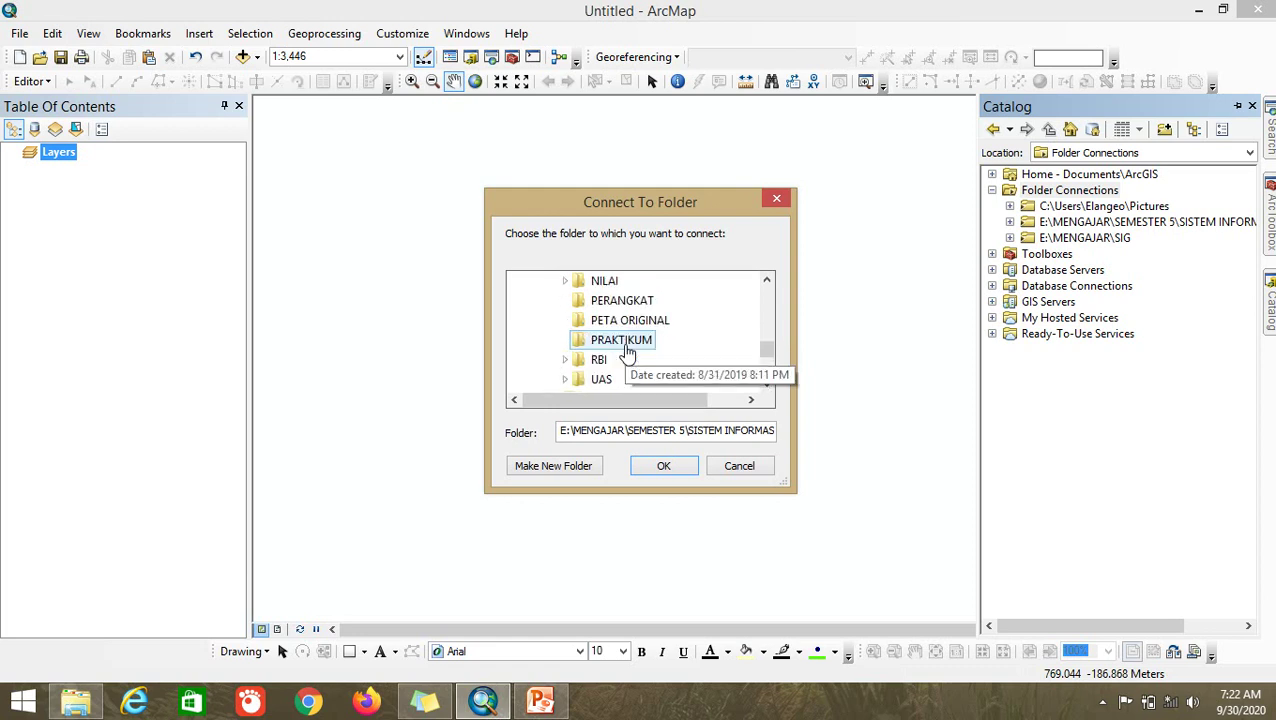
{"action": "left_click", "coordinate": [628, 322]}
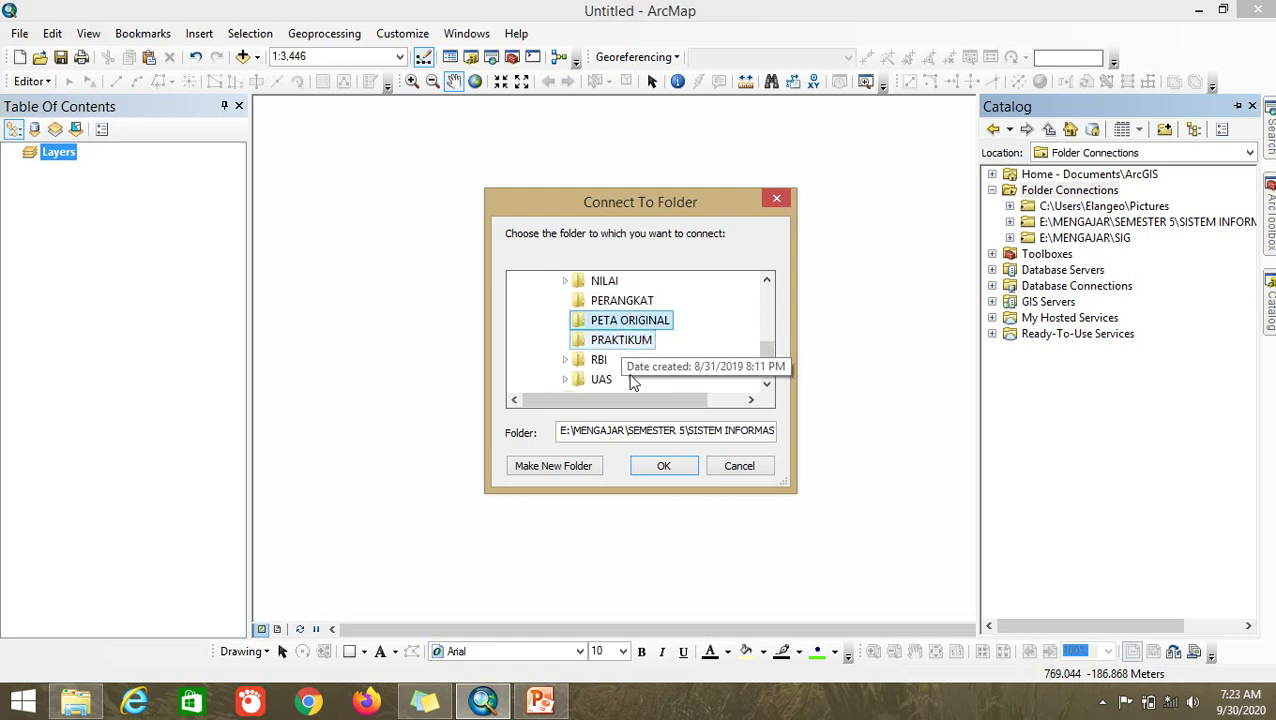
{"action": "left_click", "coordinate": [664, 467]}
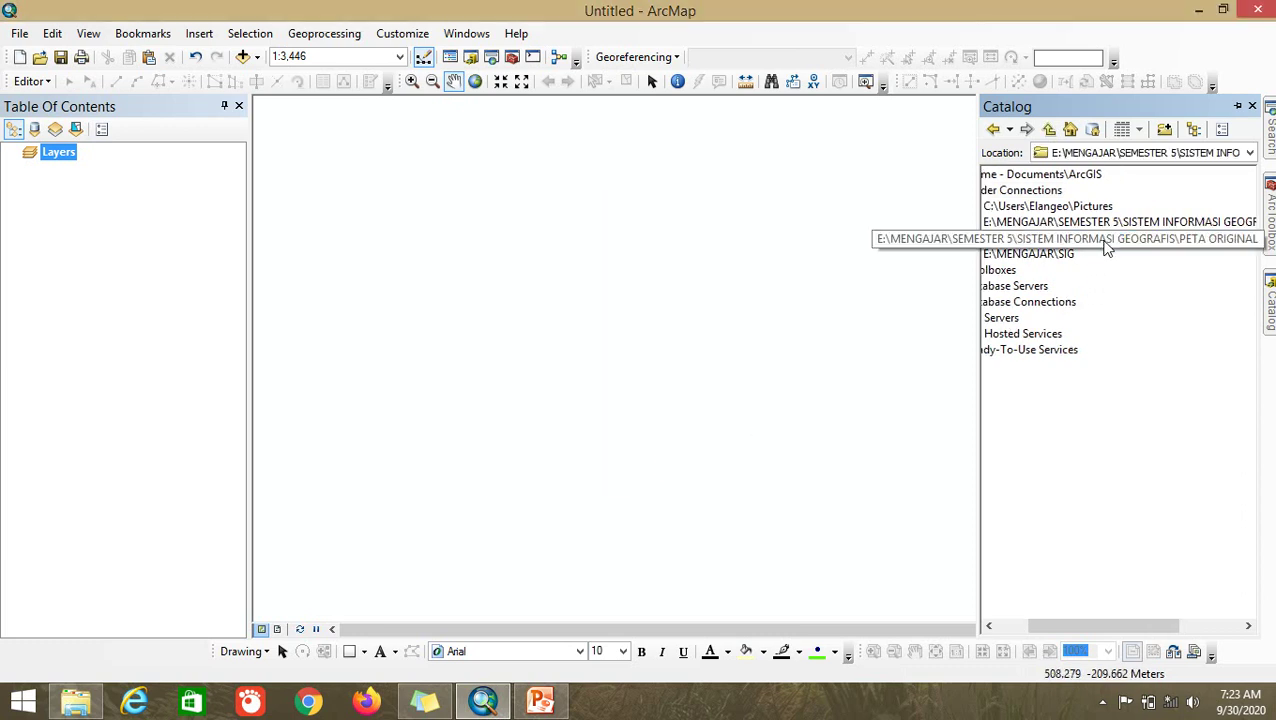
Expand the PETA ORIGINAL folder connection in the Catalog to list its map files
{"action": "left_click_drag", "start_coordinate": [1103, 633], "coordinate": [1060, 636]}
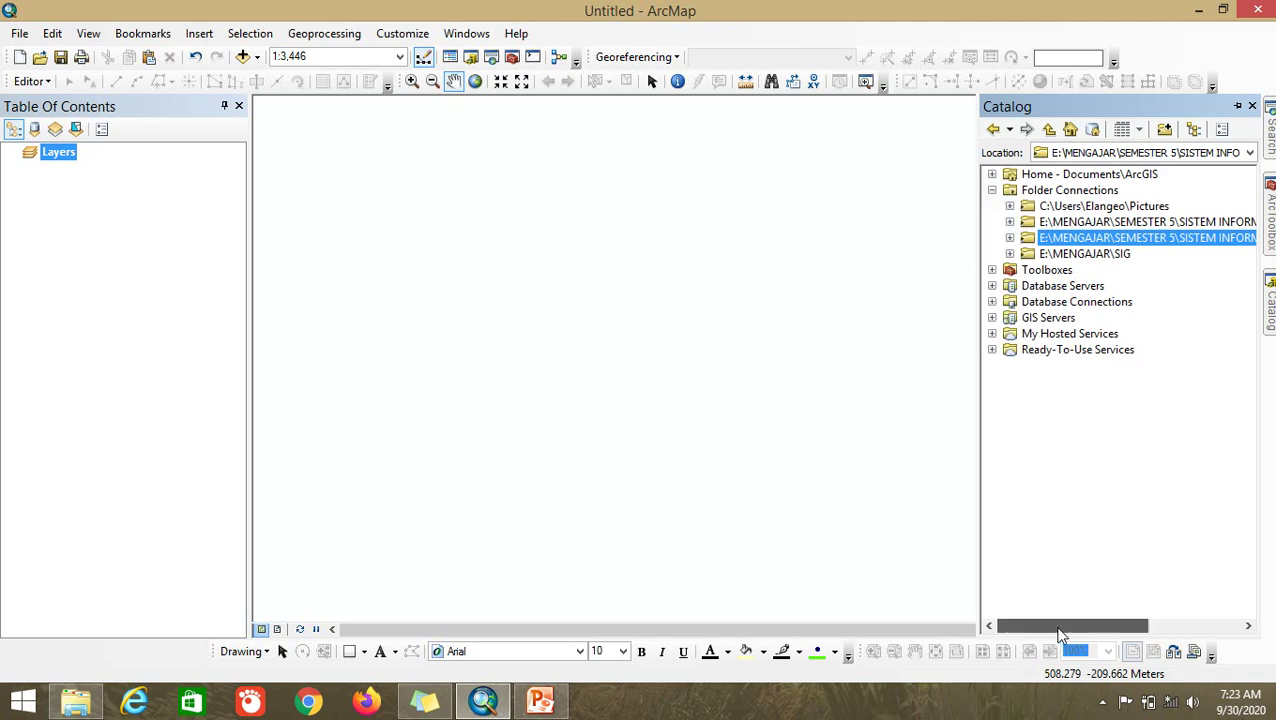
{"action": "double_click", "coordinate": [1054, 240]}
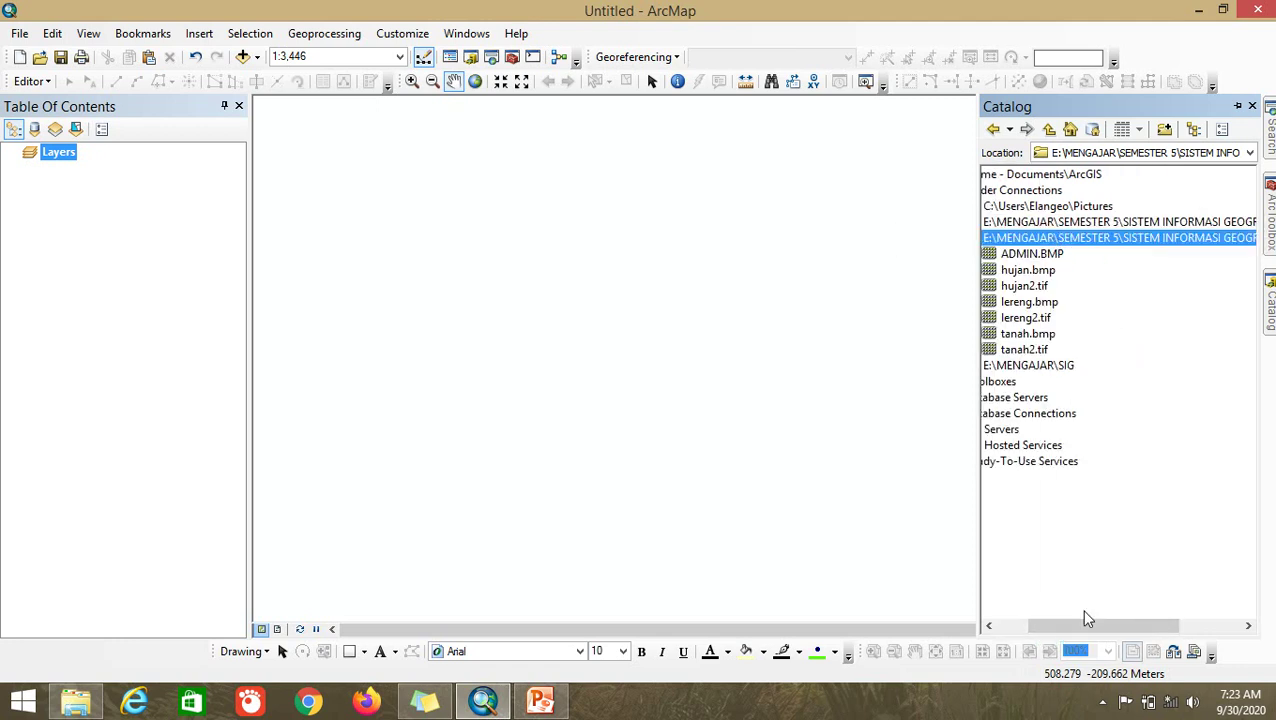
{"action": "left_click_drag", "start_coordinate": [1082, 626], "coordinate": [995, 628]}
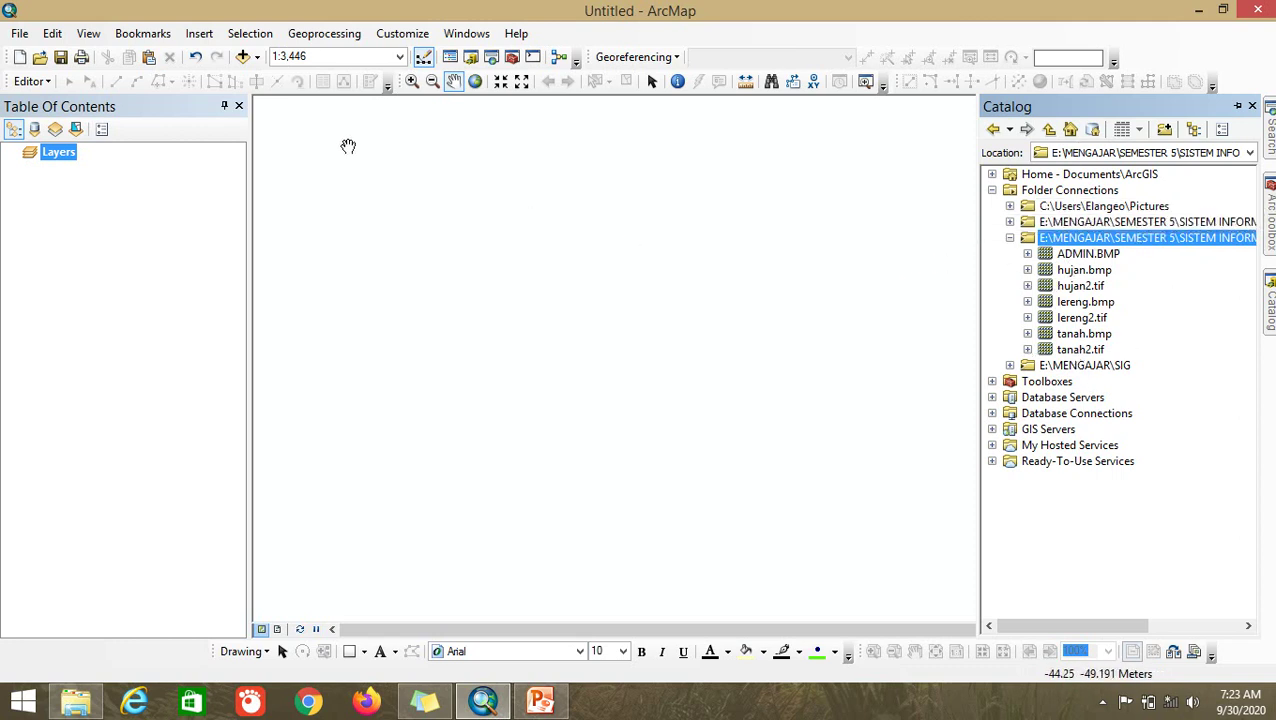
Start adding data from the Folder Connections level, and open and cancel a new folder connection there
{"action": "left_click", "coordinate": [242, 58]}
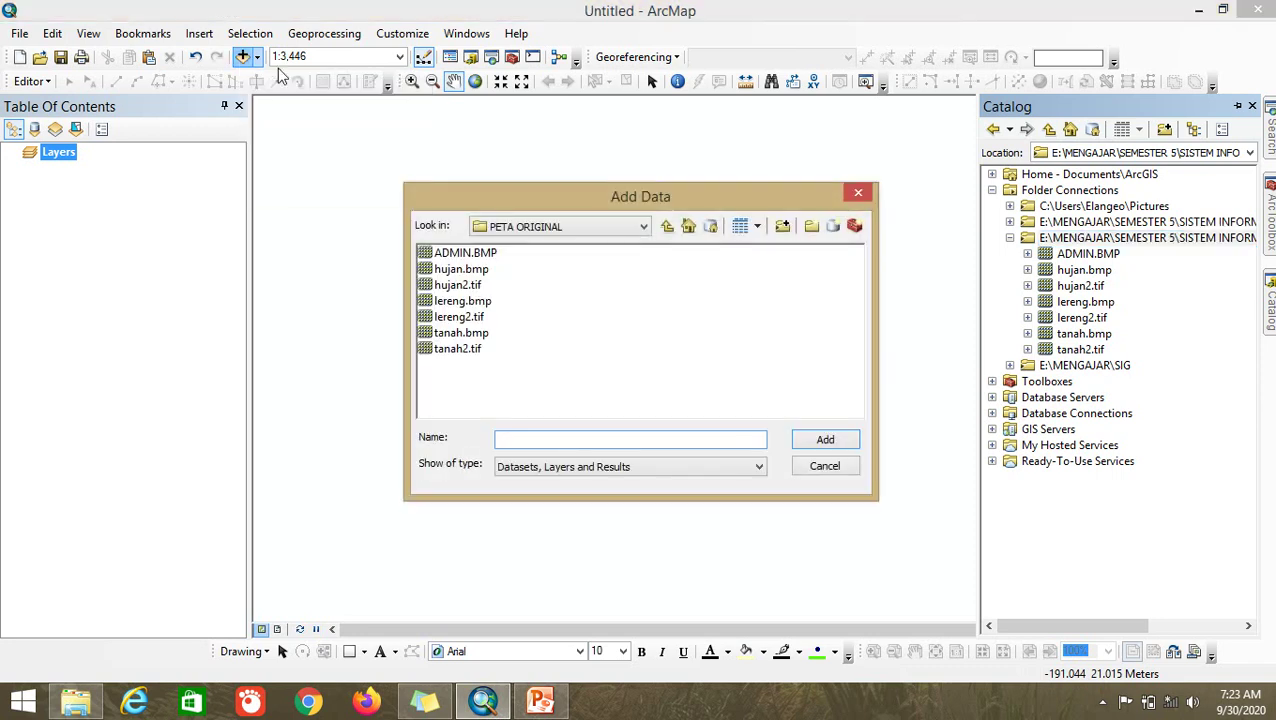
{"action": "left_click", "coordinate": [669, 227]}
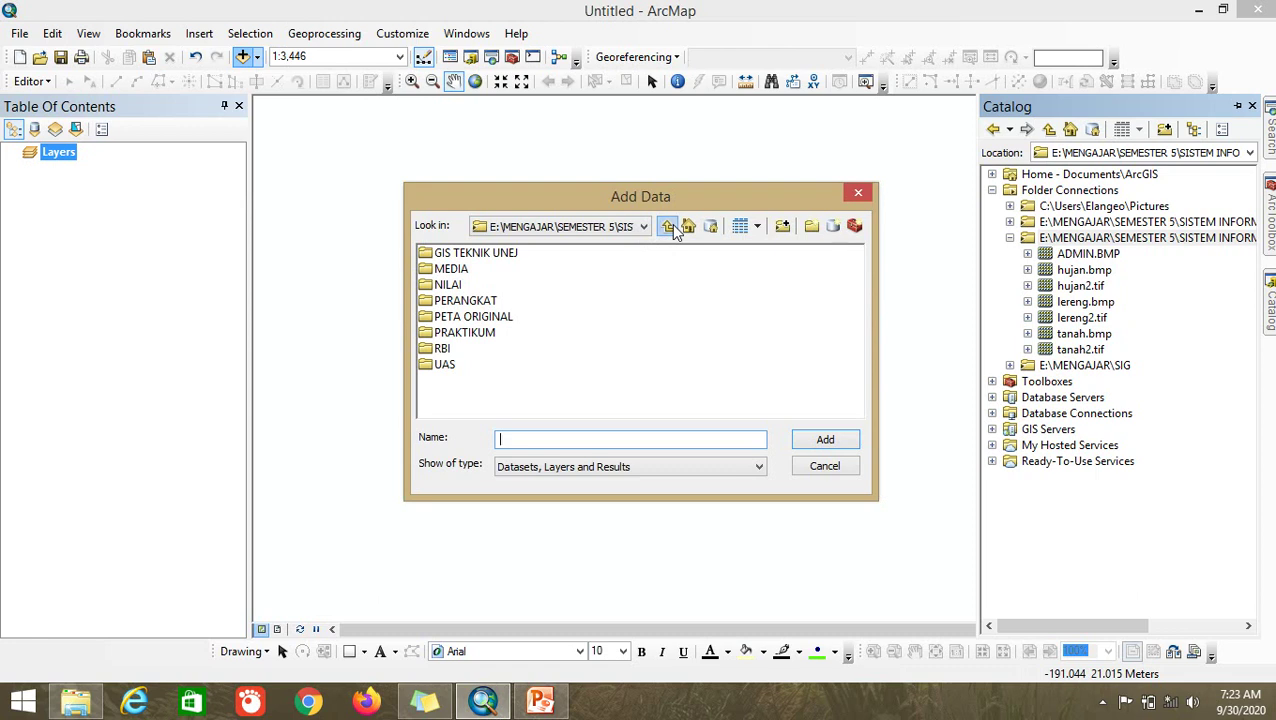
{"action": "left_click", "coordinate": [673, 229]}
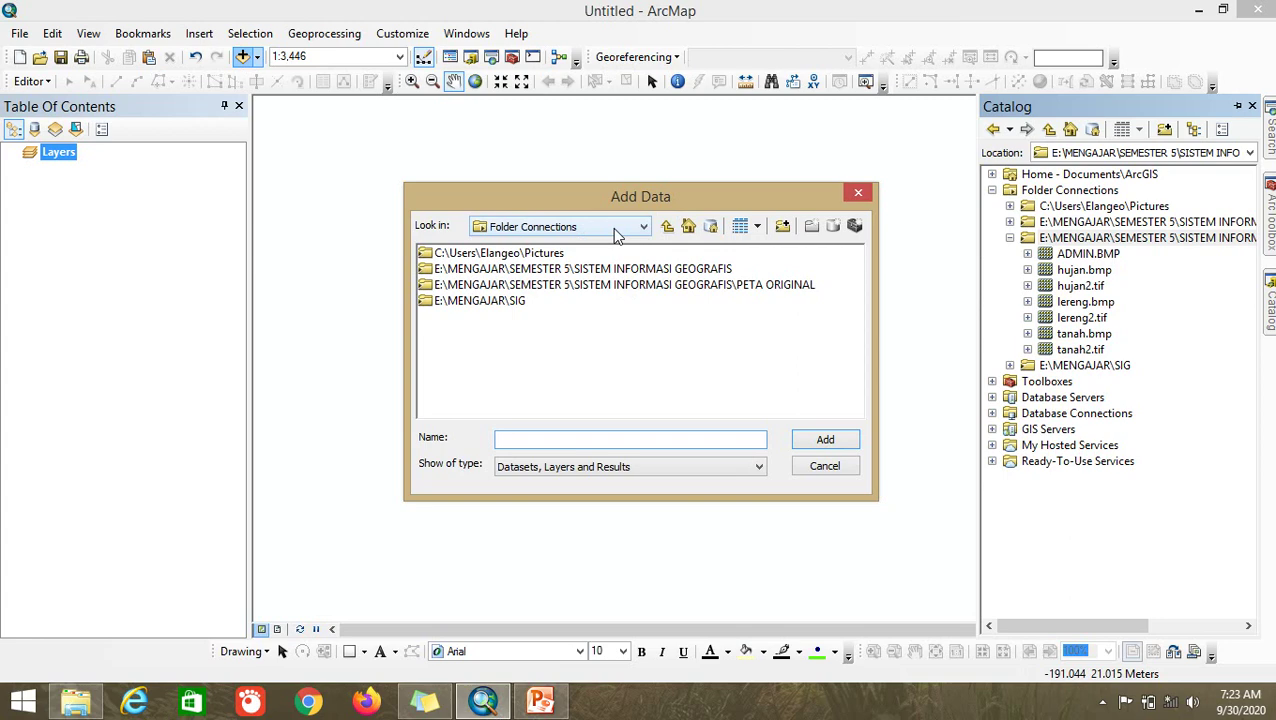
{"action": "left_click", "coordinate": [783, 229]}
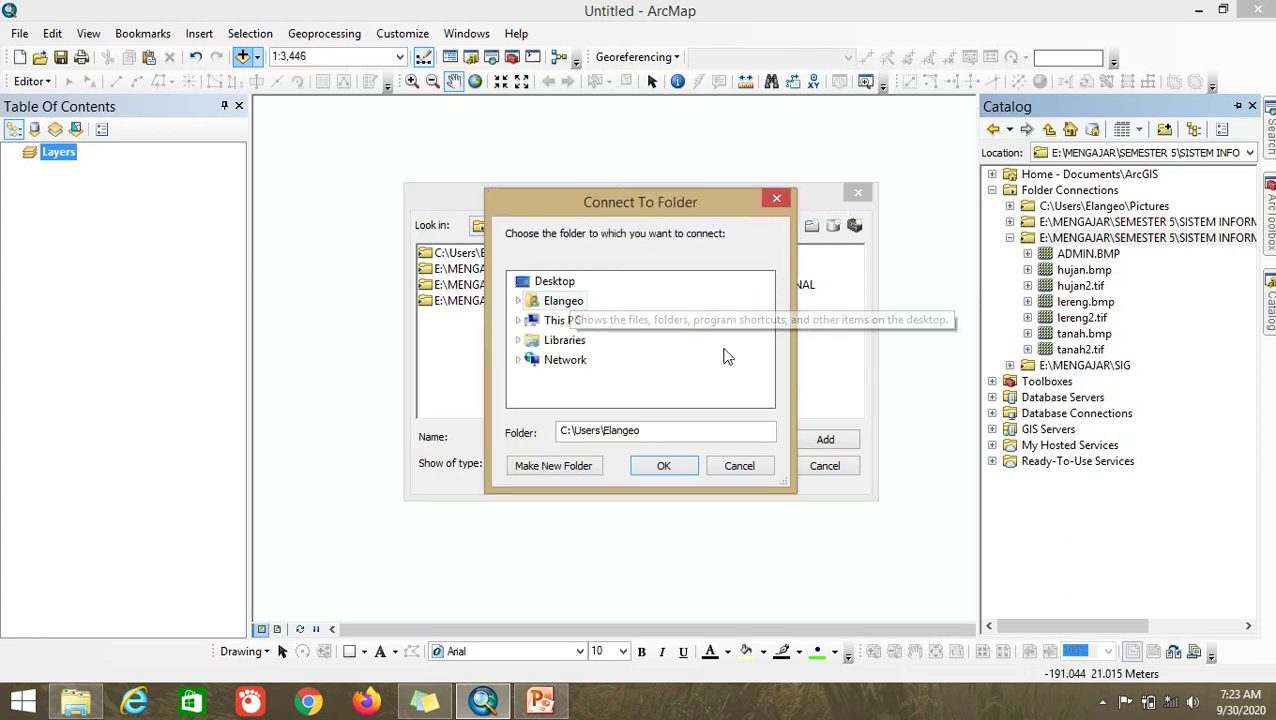
{"action": "left_click", "coordinate": [766, 204]}
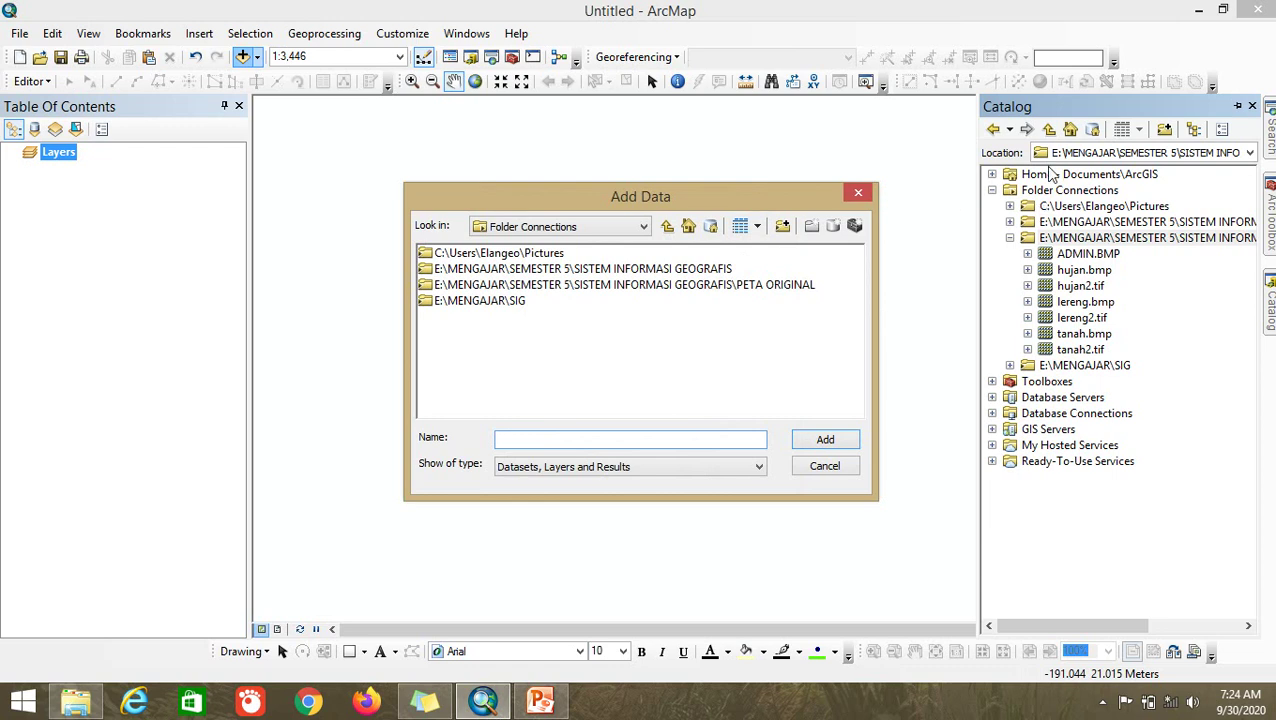
Add hujan2.tif from the PETA ORIGINAL folder to the map
{"action": "double_click", "coordinate": [594, 286]}
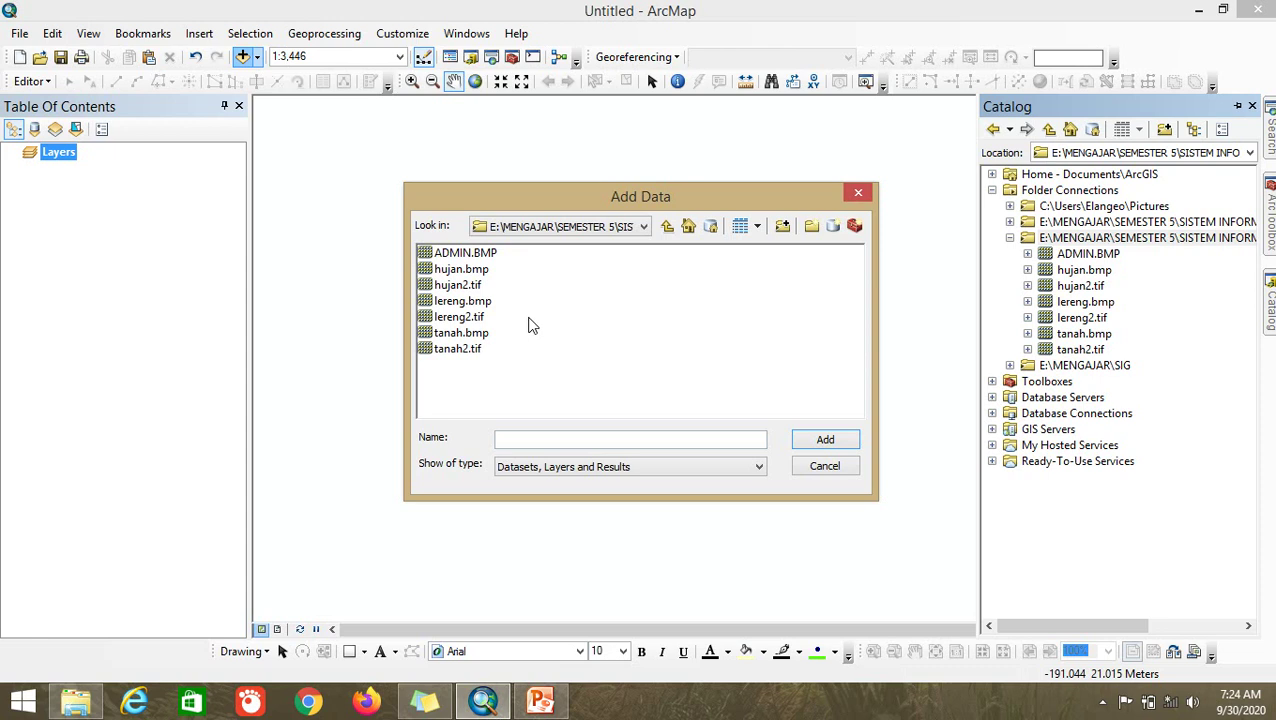
{"action": "left_click", "coordinate": [461, 272]}
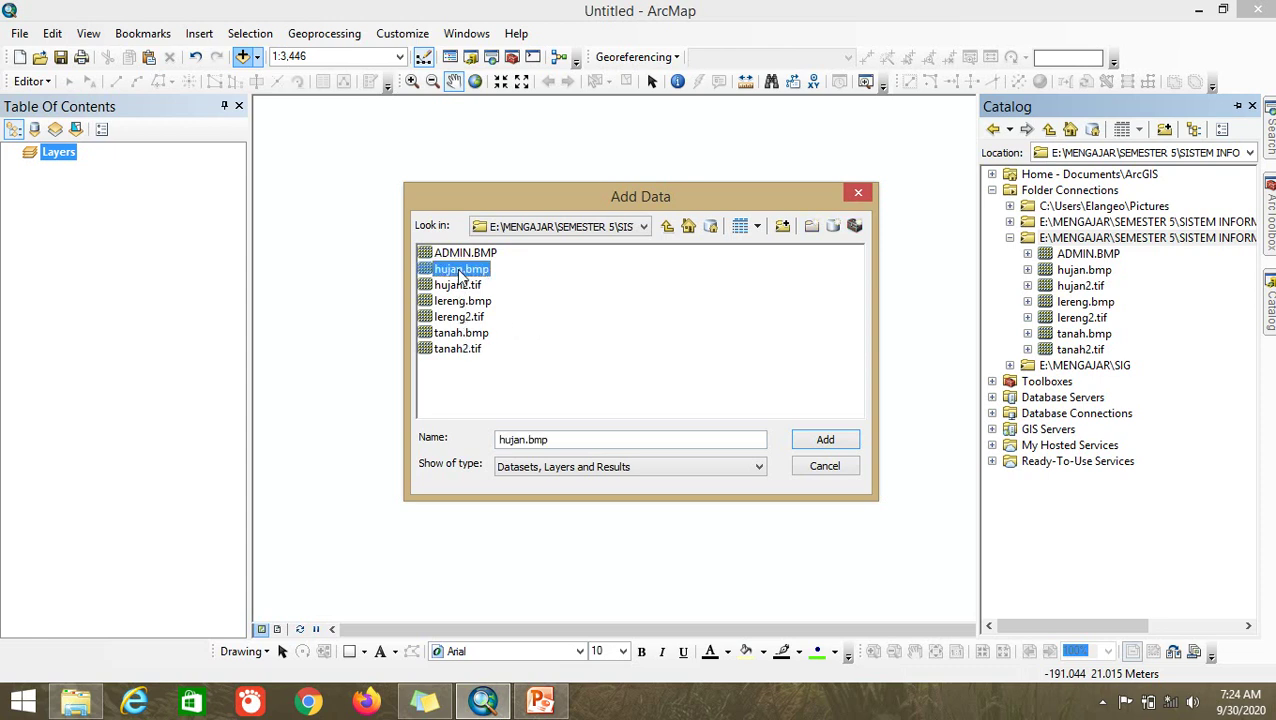
{"action": "left_click", "coordinate": [460, 286]}
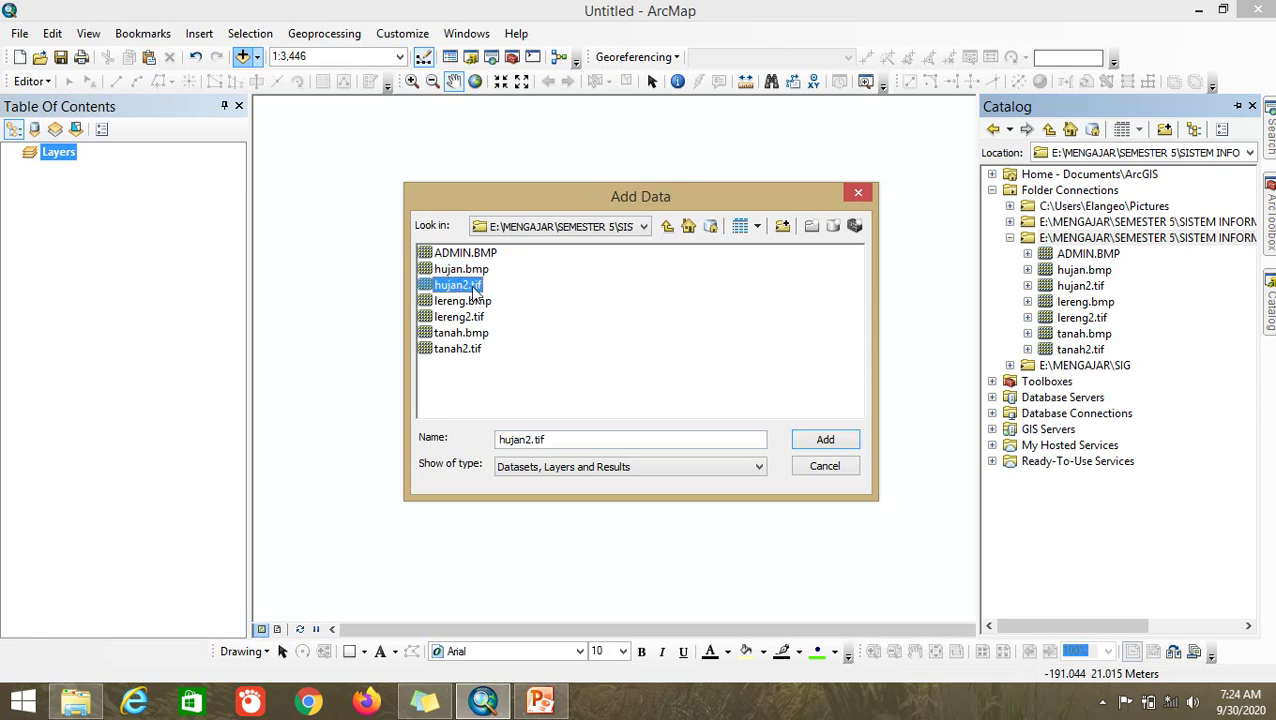
{"action": "left_click", "coordinate": [467, 272]}
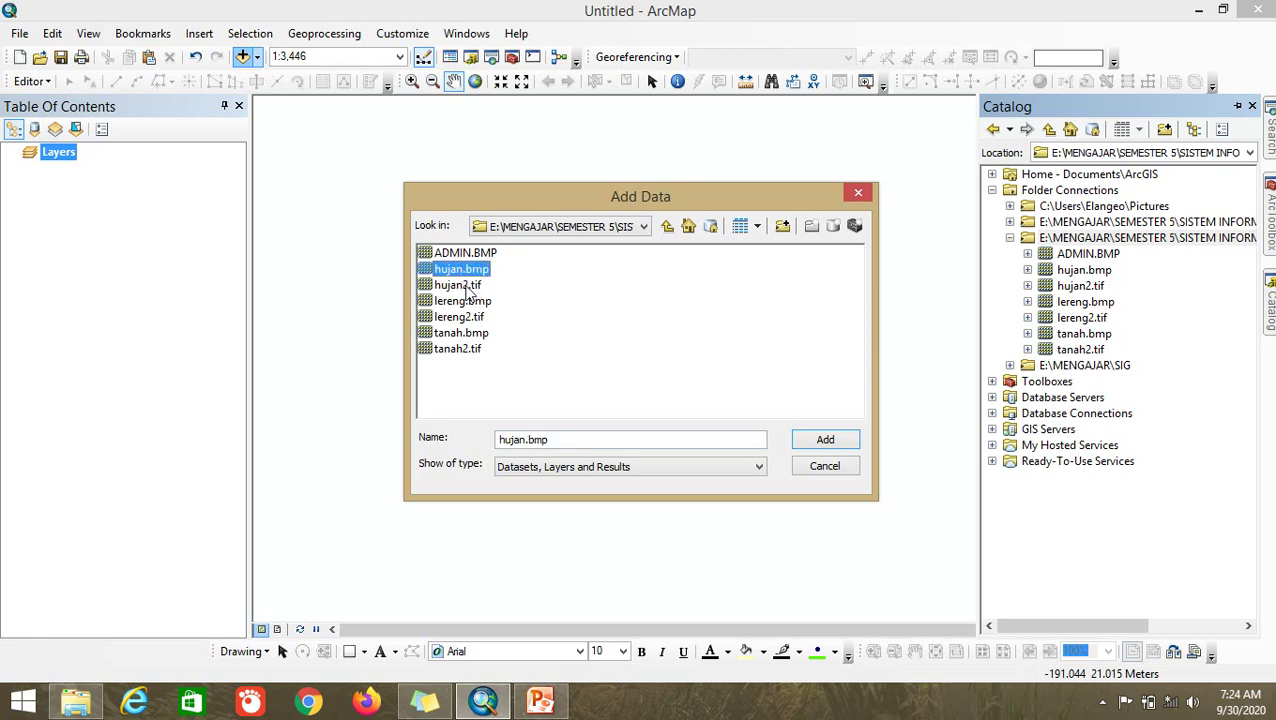
{"action": "left_click", "coordinate": [465, 289]}
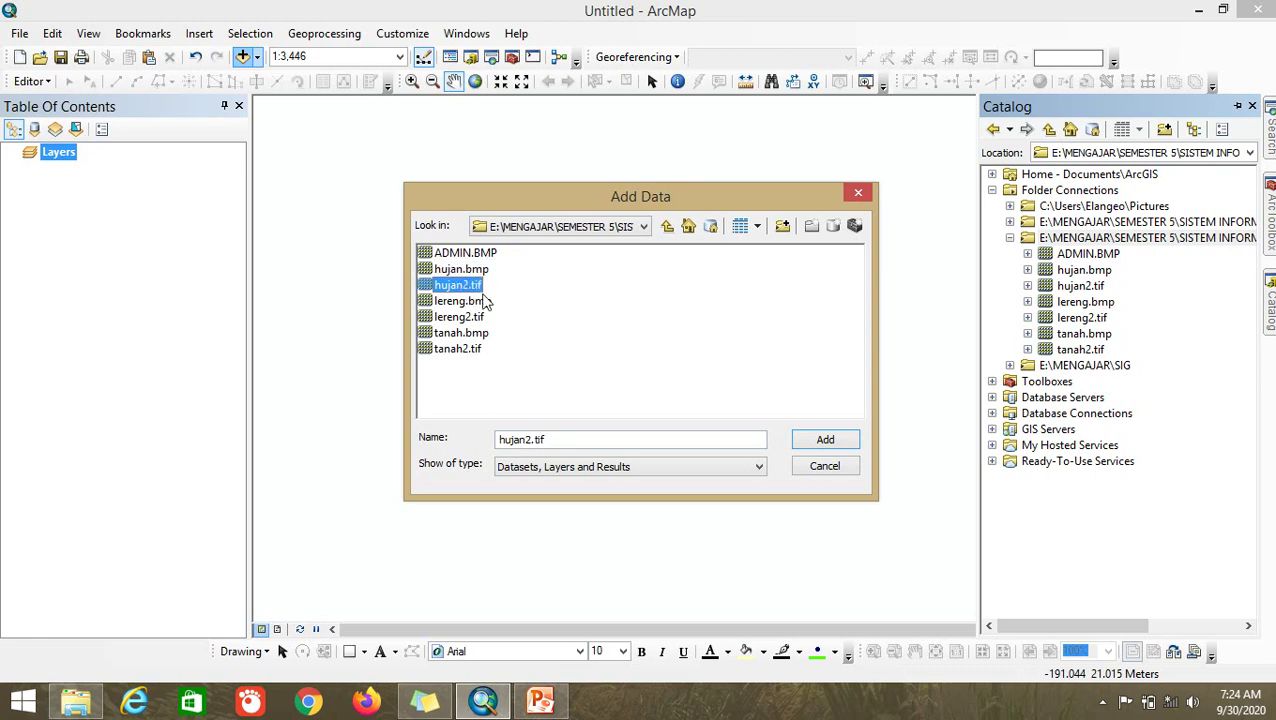
{"action": "left_click", "coordinate": [826, 441]}
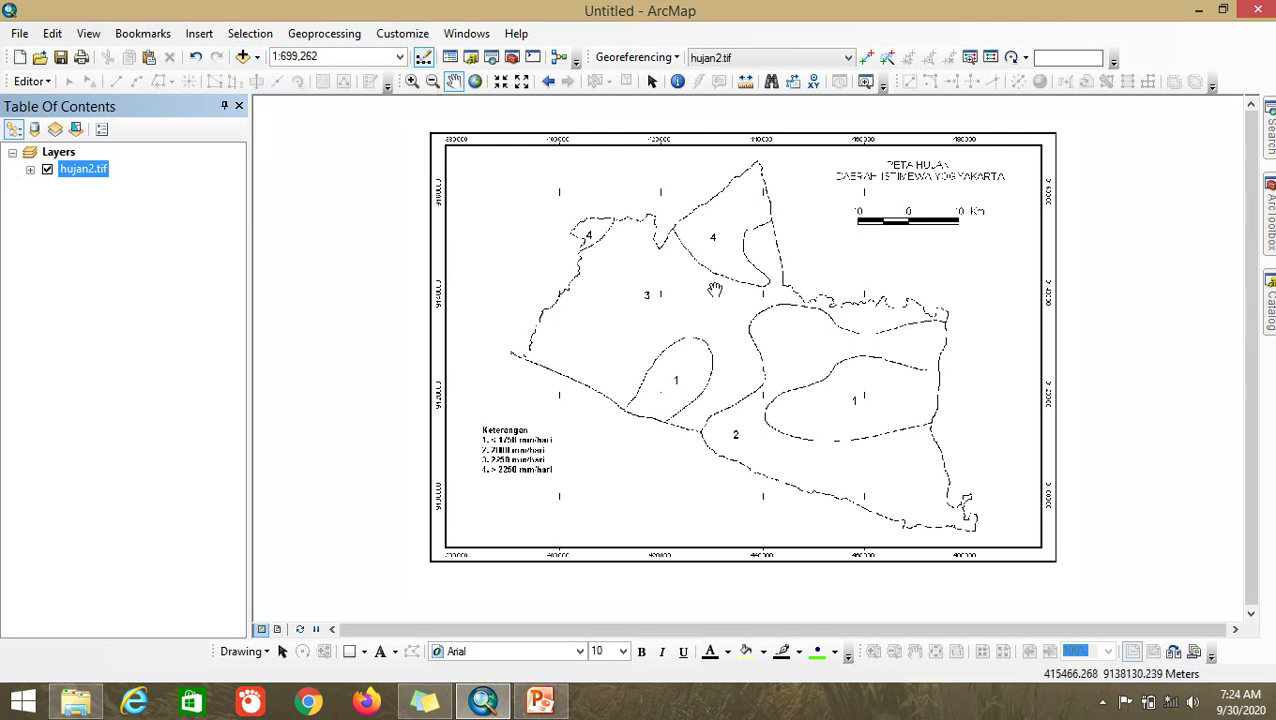
Add lereng2.tif to the map from the PETA ORIGINAL folder in the Catalog
{"action": "left_click", "coordinate": [1266, 305]}
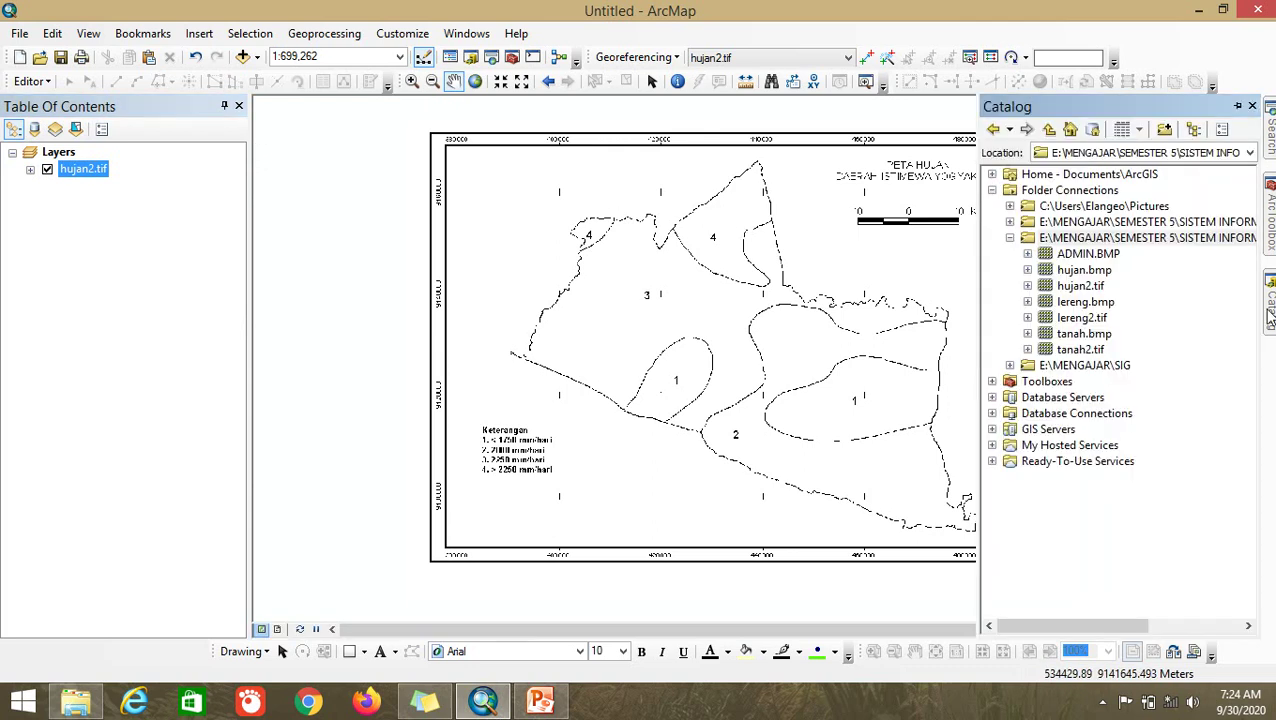
{"action": "left_click", "coordinate": [1088, 318]}
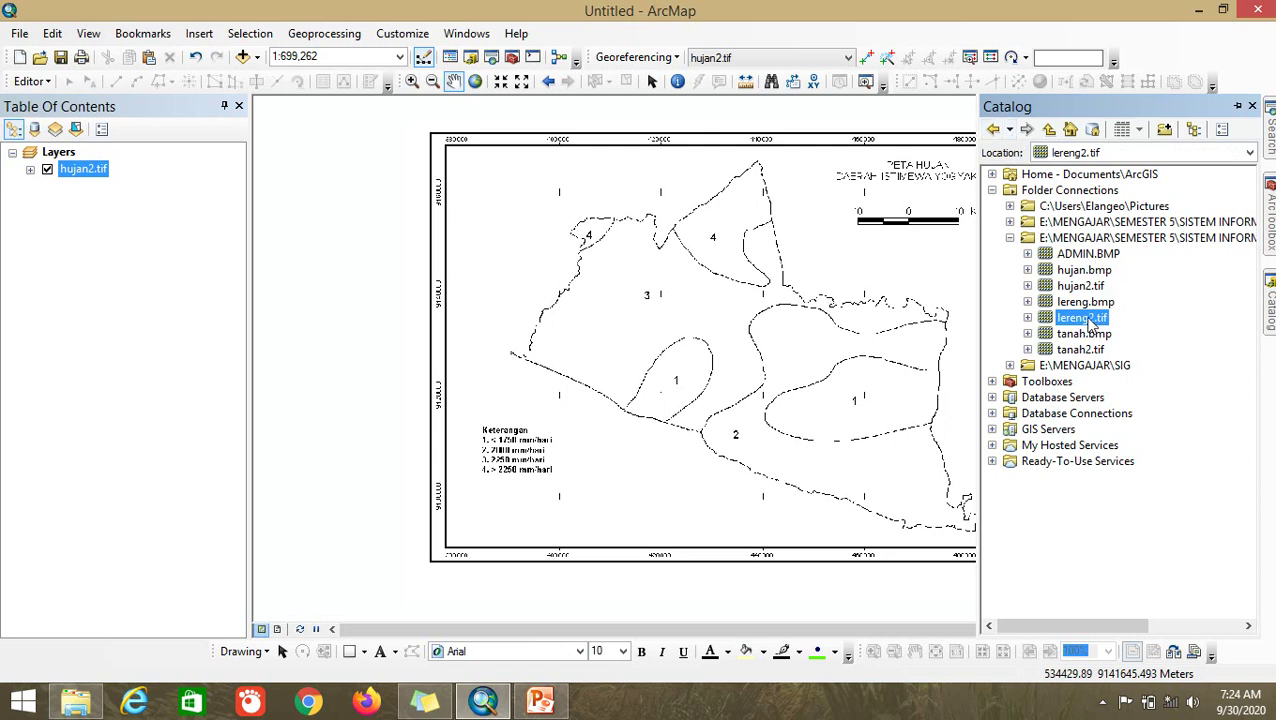
{"action": "left_click_drag", "start_coordinate": [1090, 322], "coordinate": [718, 338]}
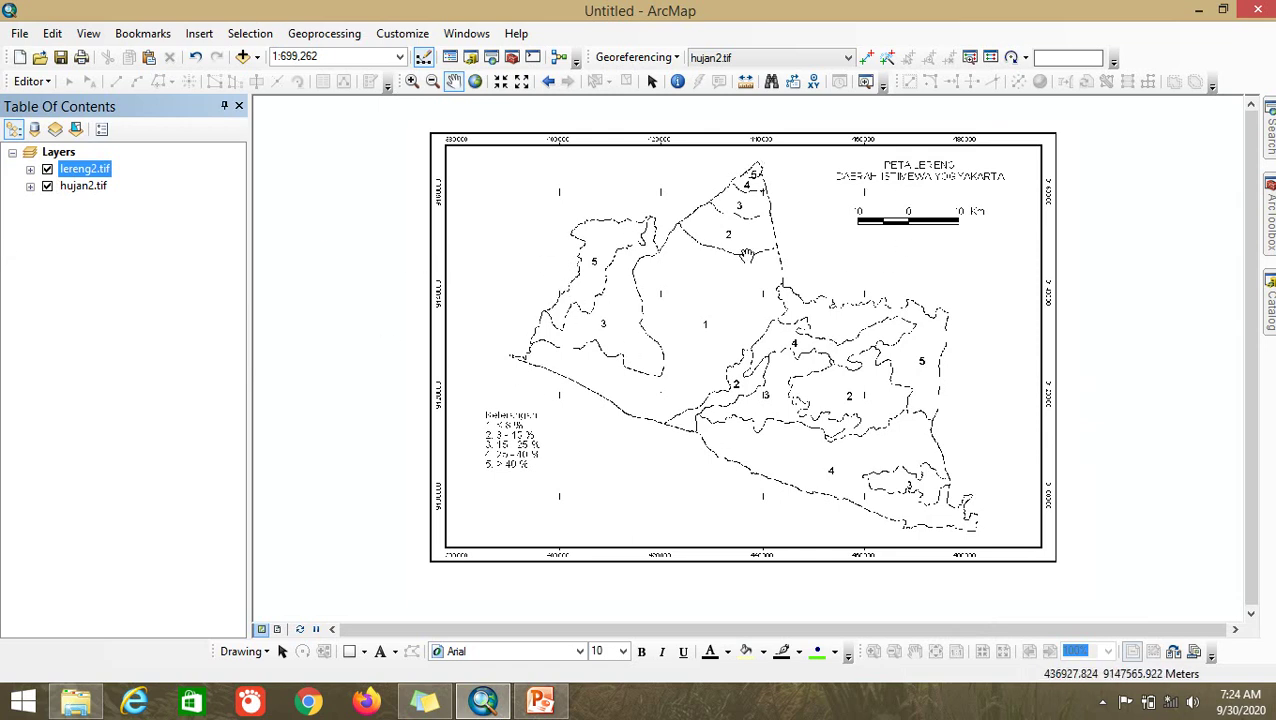
Move hujan2.tif above lereng2.tif in the layer order, and switch its visibility off and on again
{"action": "left_click", "coordinate": [74, 188]}
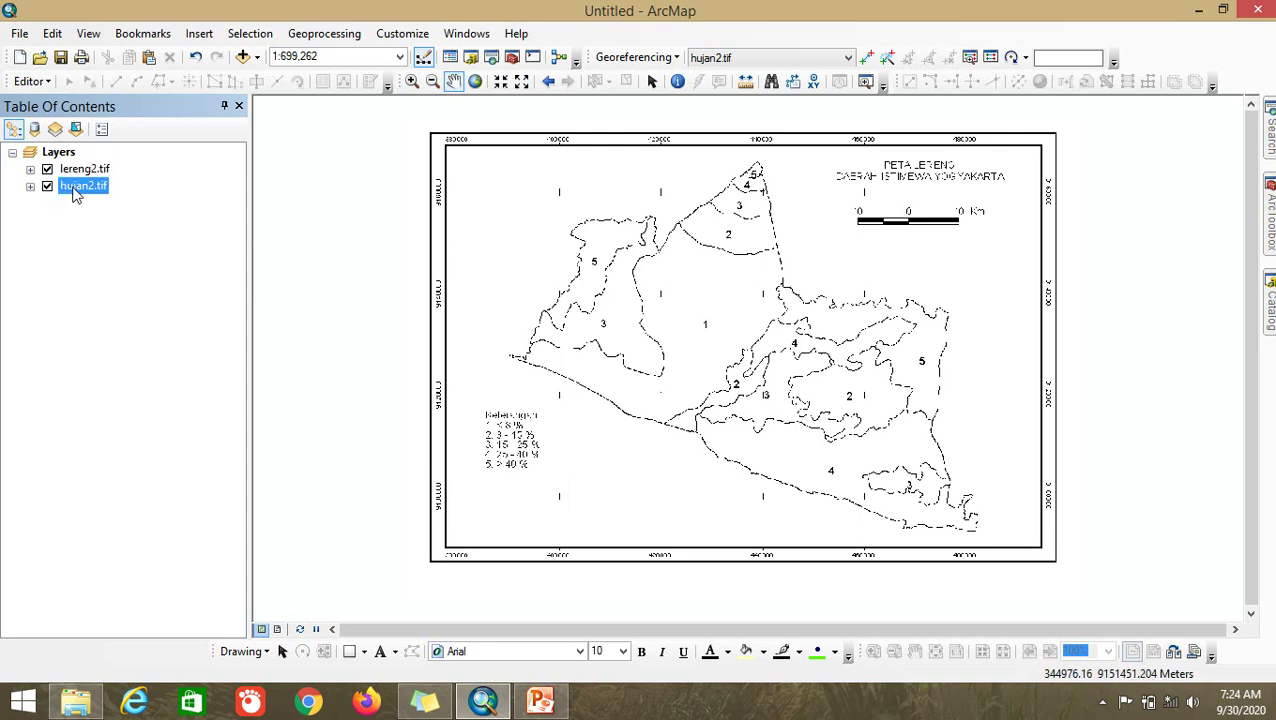
{"action": "left_click_drag", "start_coordinate": [74, 190], "coordinate": [75, 168]}
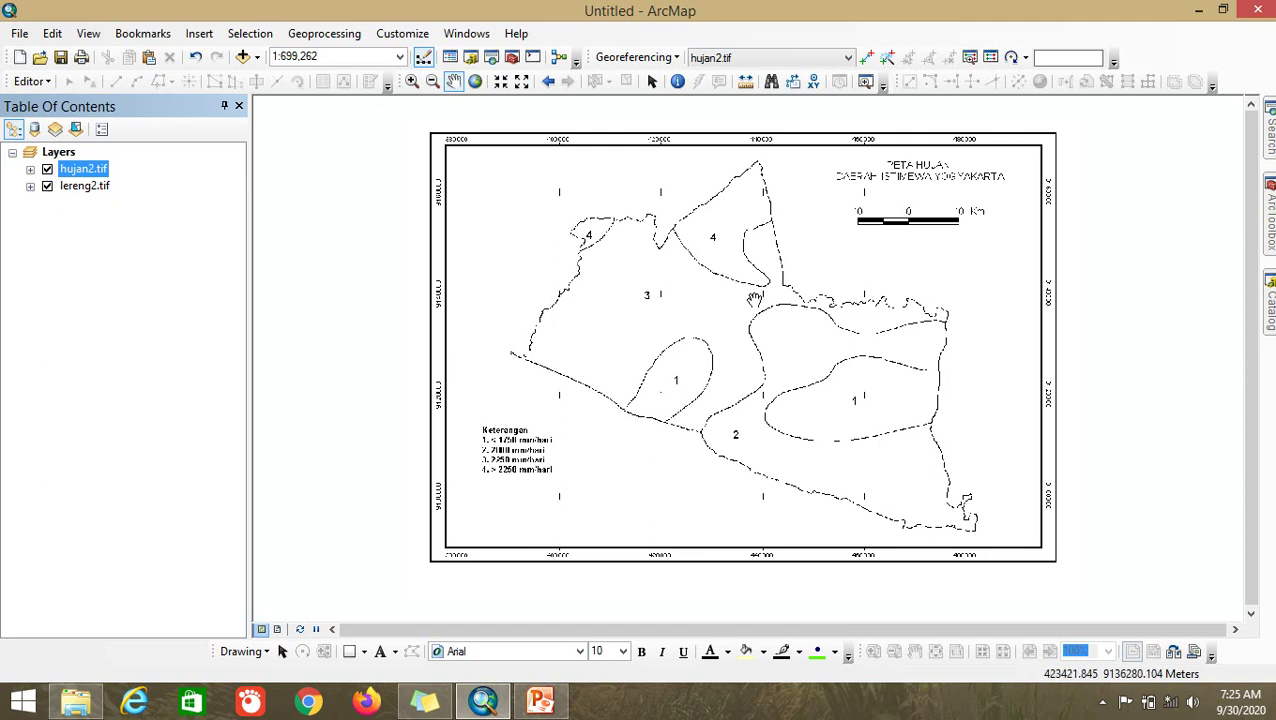
{"action": "left_click", "coordinate": [47, 170]}
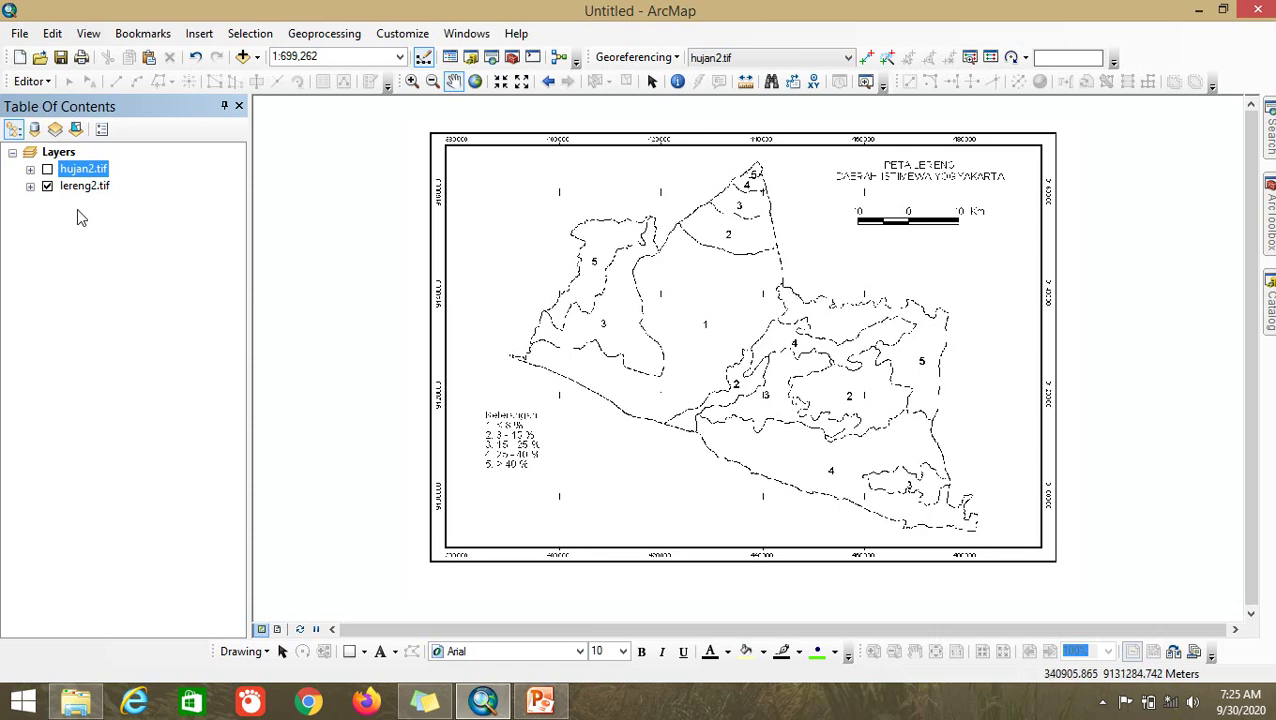
{"action": "left_click", "coordinate": [47, 170]}
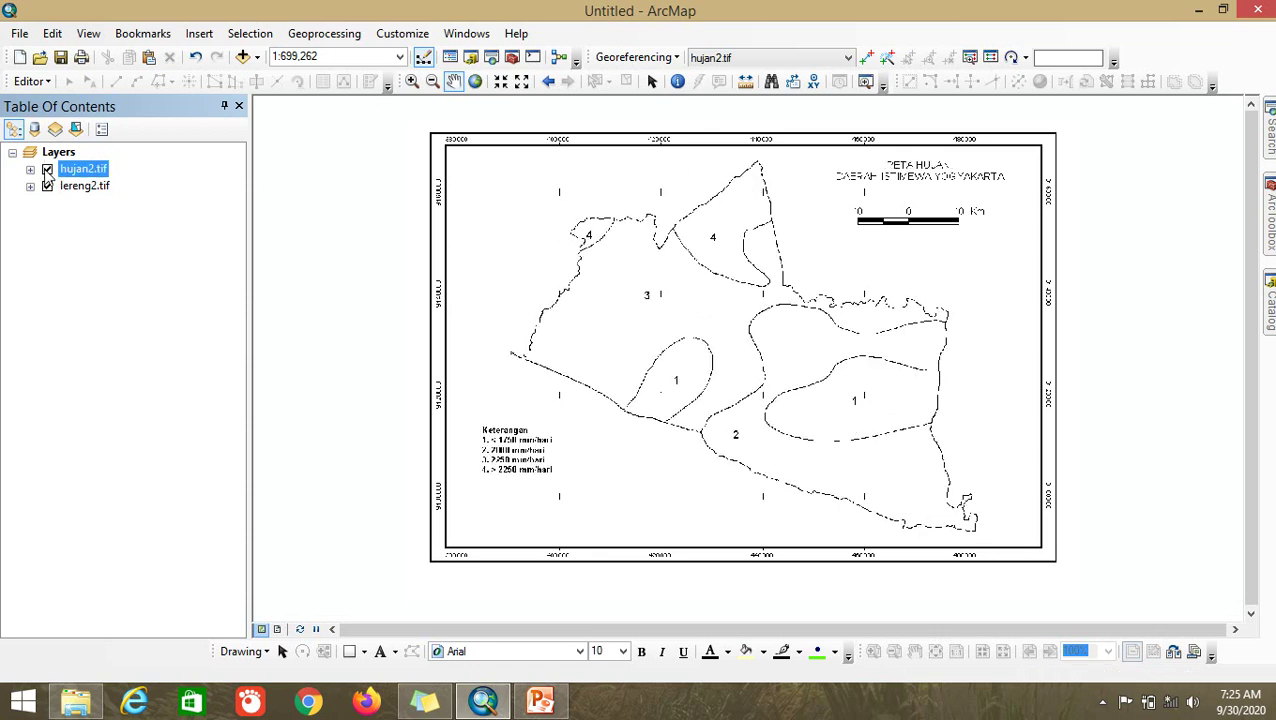
Remove the lereng2.tif layer from the data frame and select hujan2.tif
{"action": "left_click", "coordinate": [82, 188]}
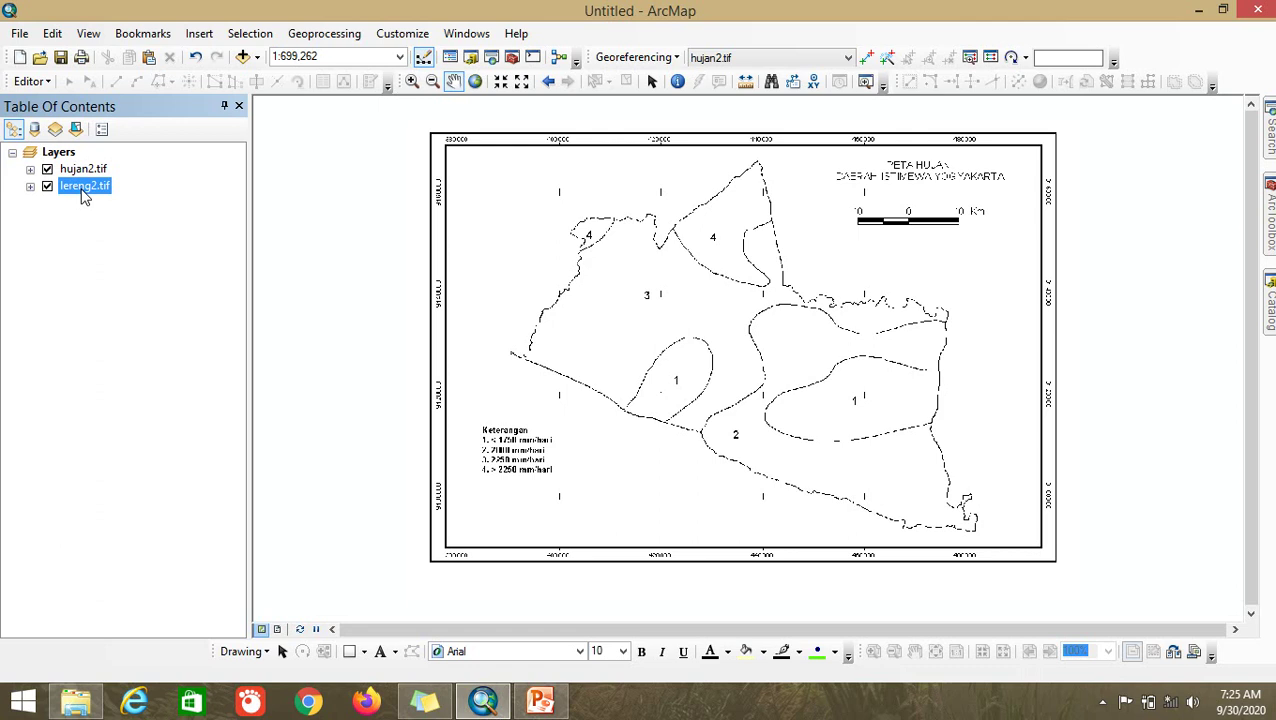
{"action": "right_click", "coordinate": [84, 196]}
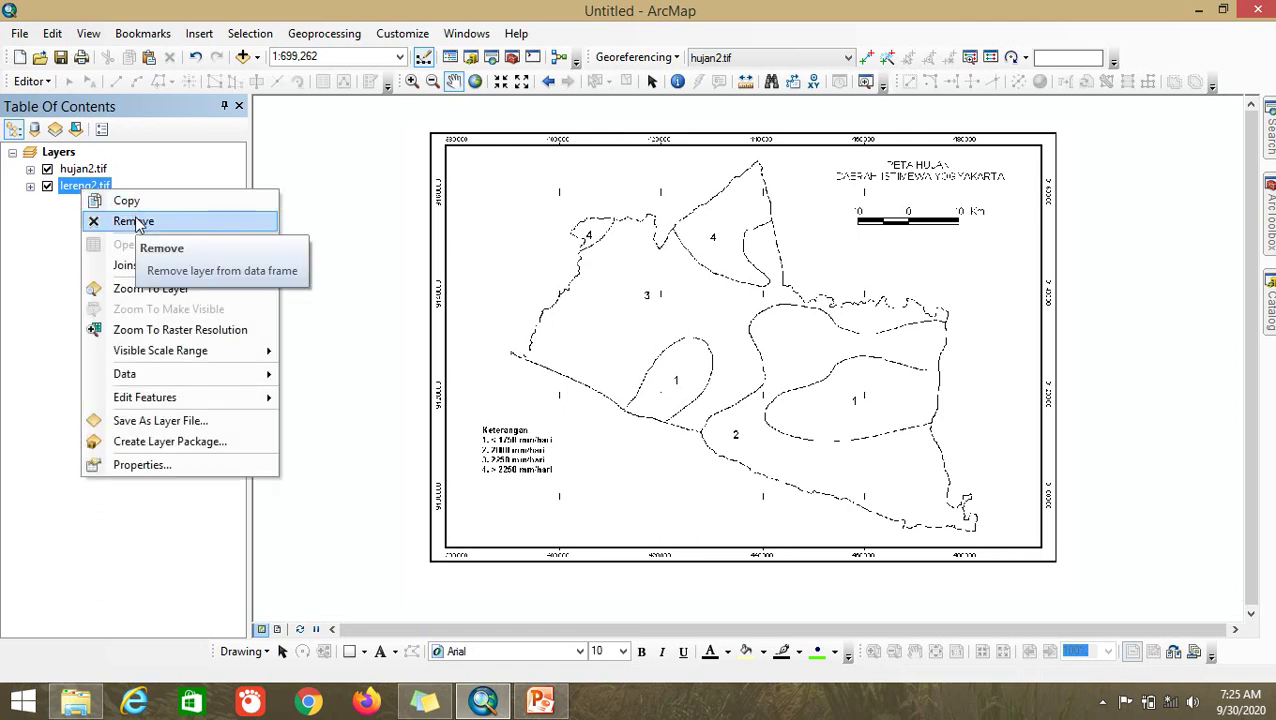
{"action": "left_click", "coordinate": [133, 221]}
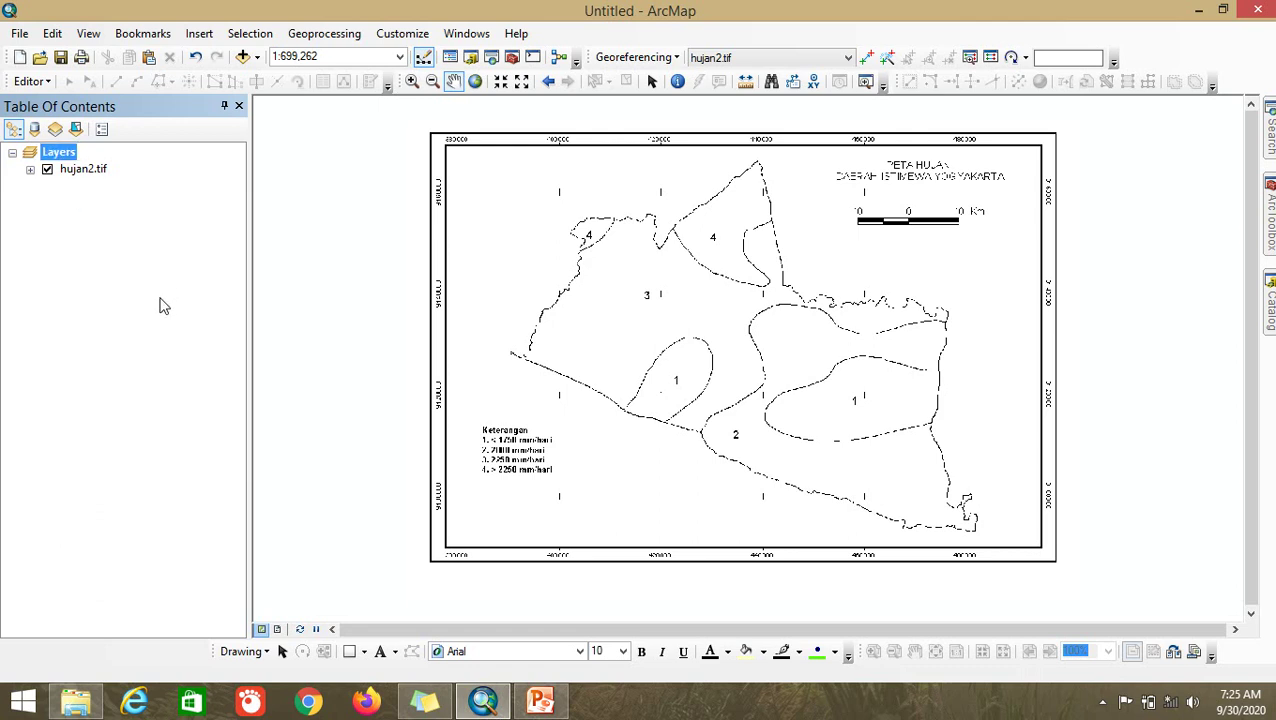
{"action": "left_click", "coordinate": [105, 178]}
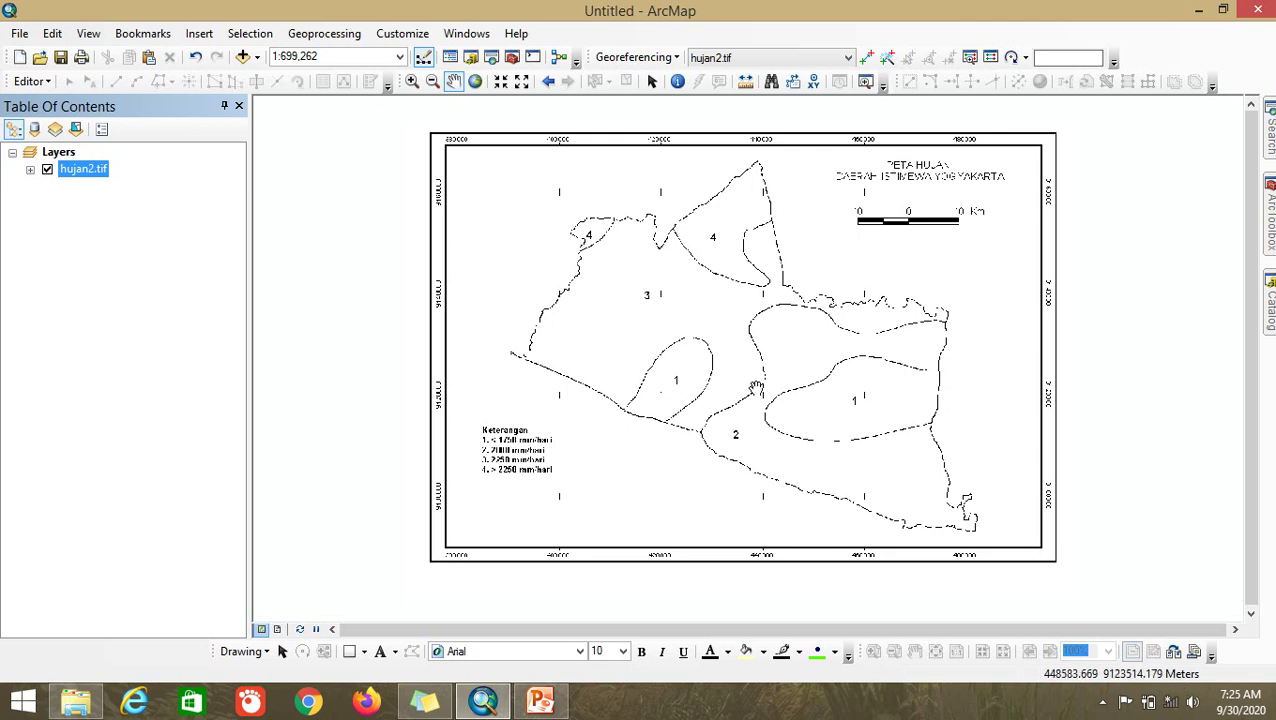
Set the data frame's display units to Degrees Minutes Seconds
{"action": "right_click", "coordinate": [64, 153]}
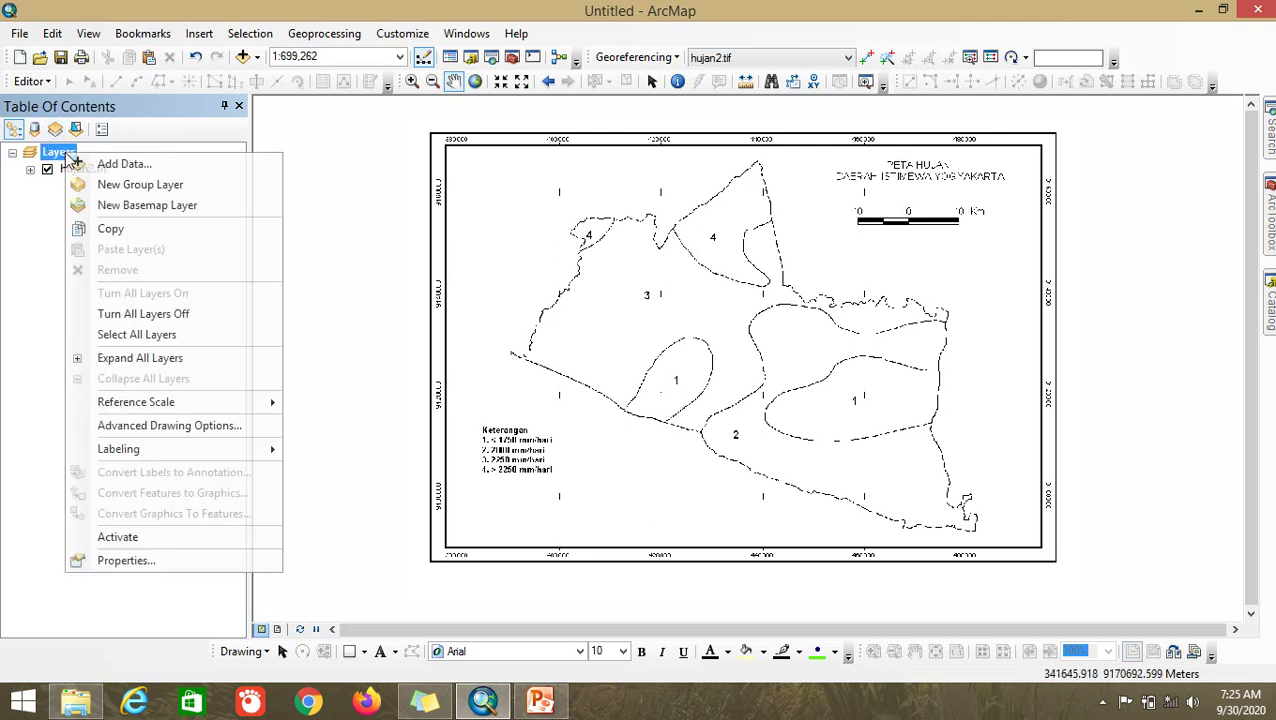
{"action": "left_click", "coordinate": [250, 561]}
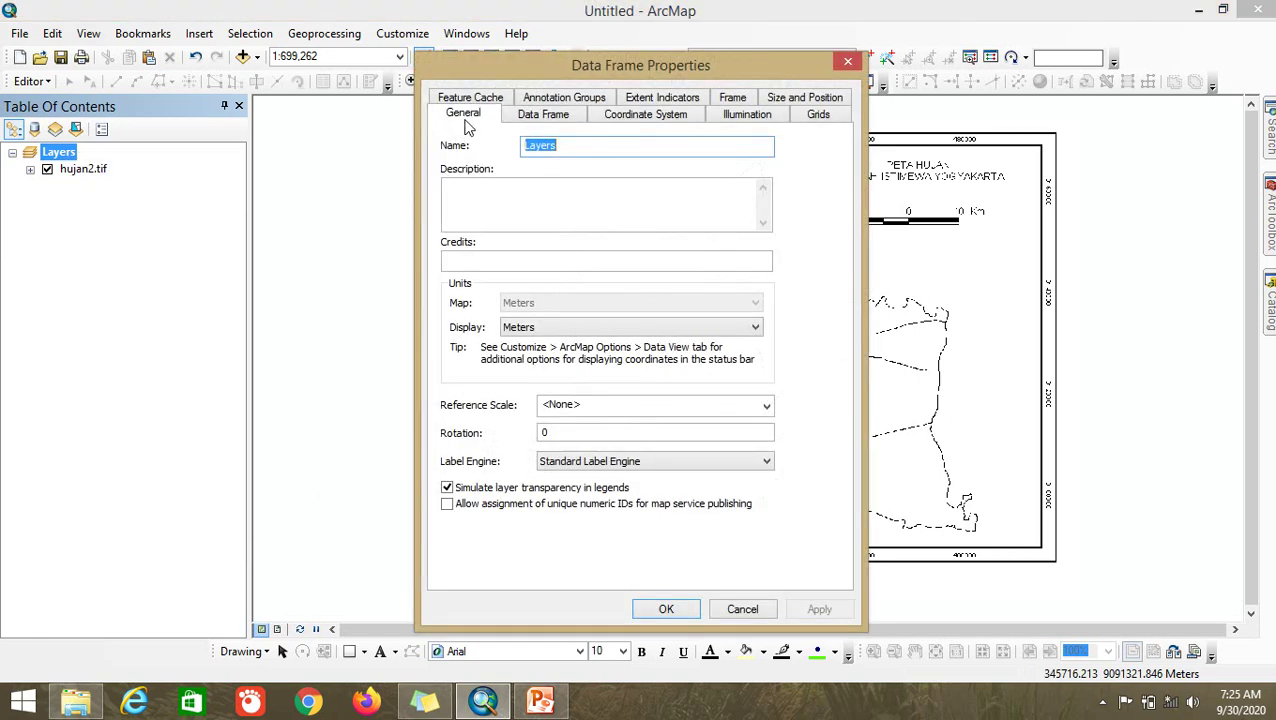
{"action": "left_click", "coordinate": [578, 333]}
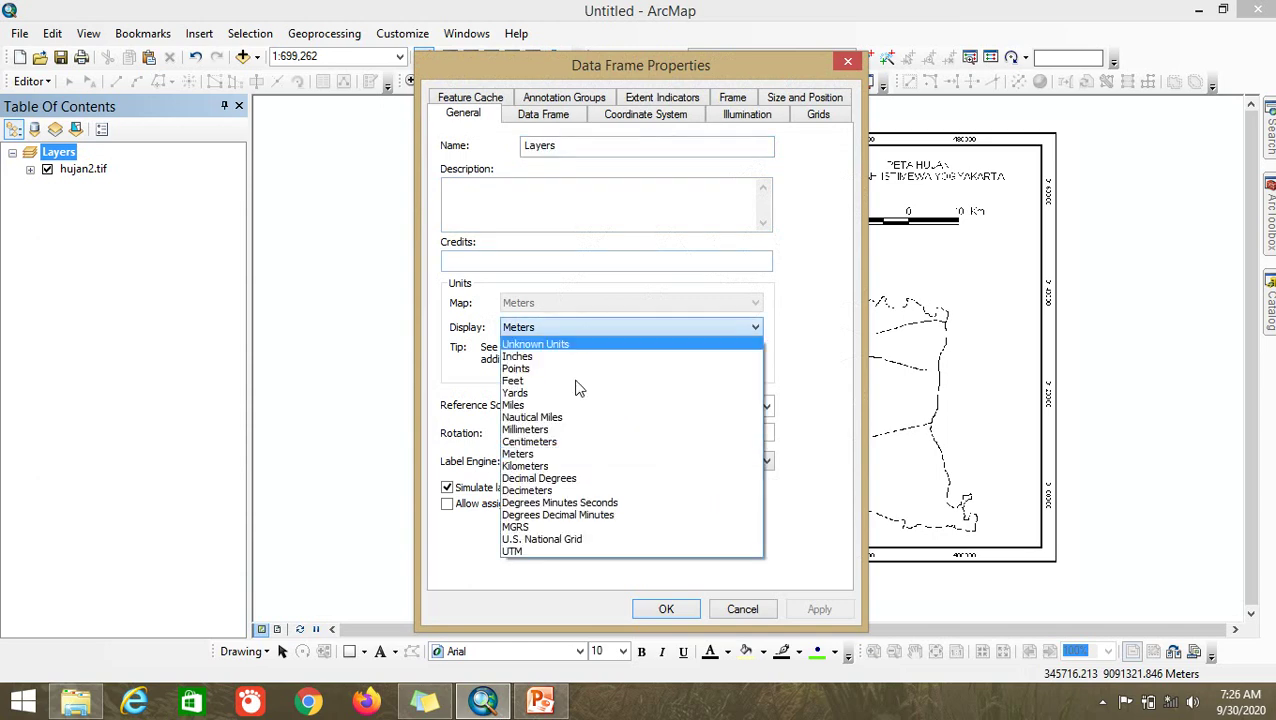
{"action": "left_click", "coordinate": [578, 503]}
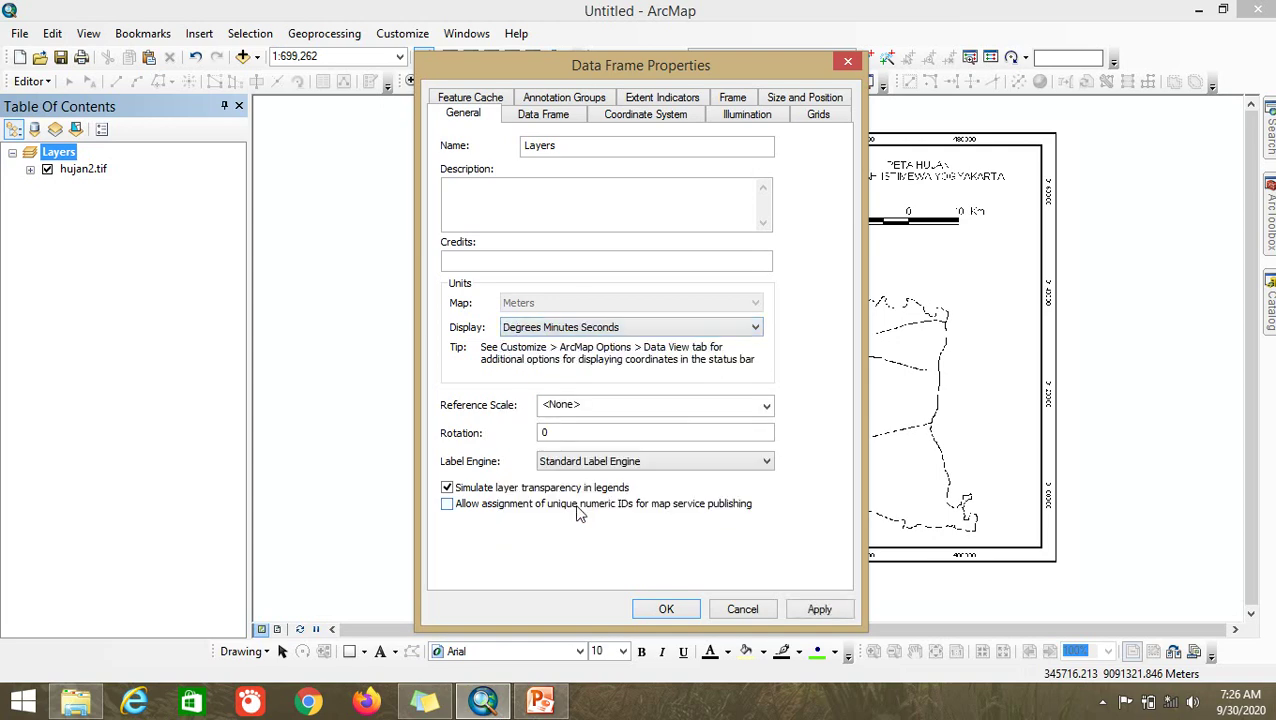
{"action": "left_click", "coordinate": [664, 609]}
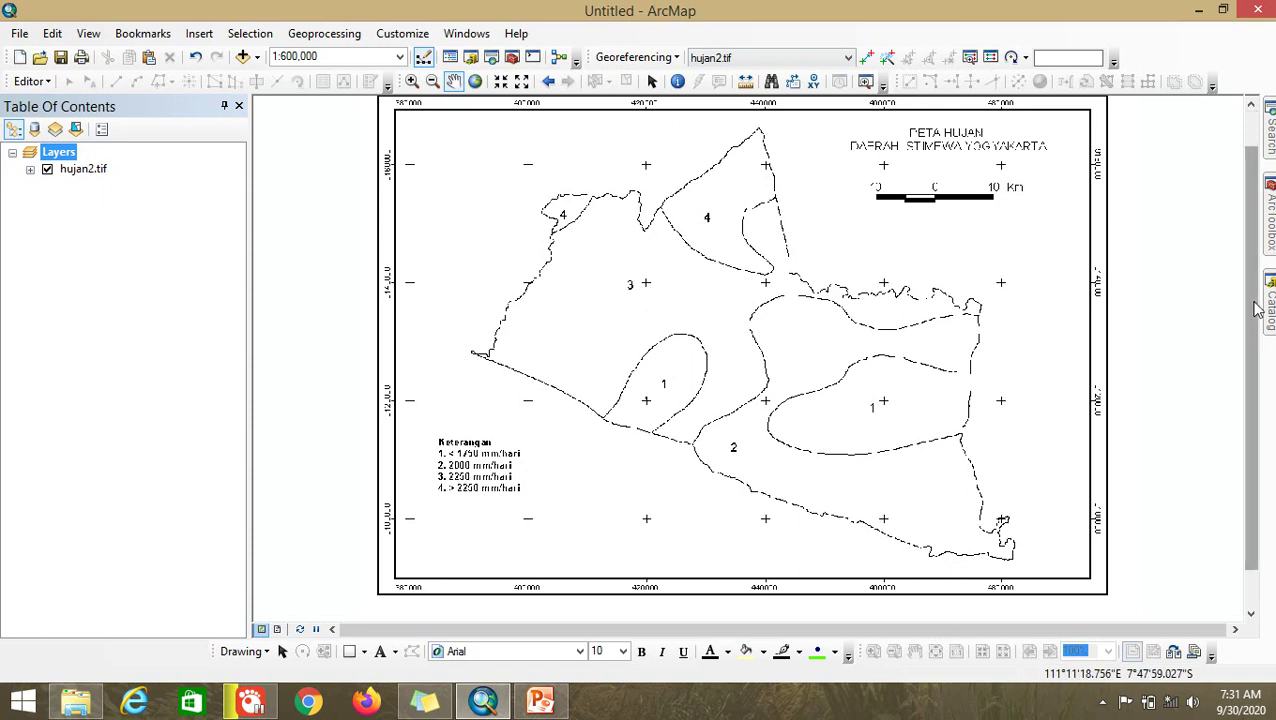
Check which layer is set as the georeferencing target
{"action": "scroll", "coordinate": [1255, 288], "scroll_direction": "up", "scroll_amount": 2}
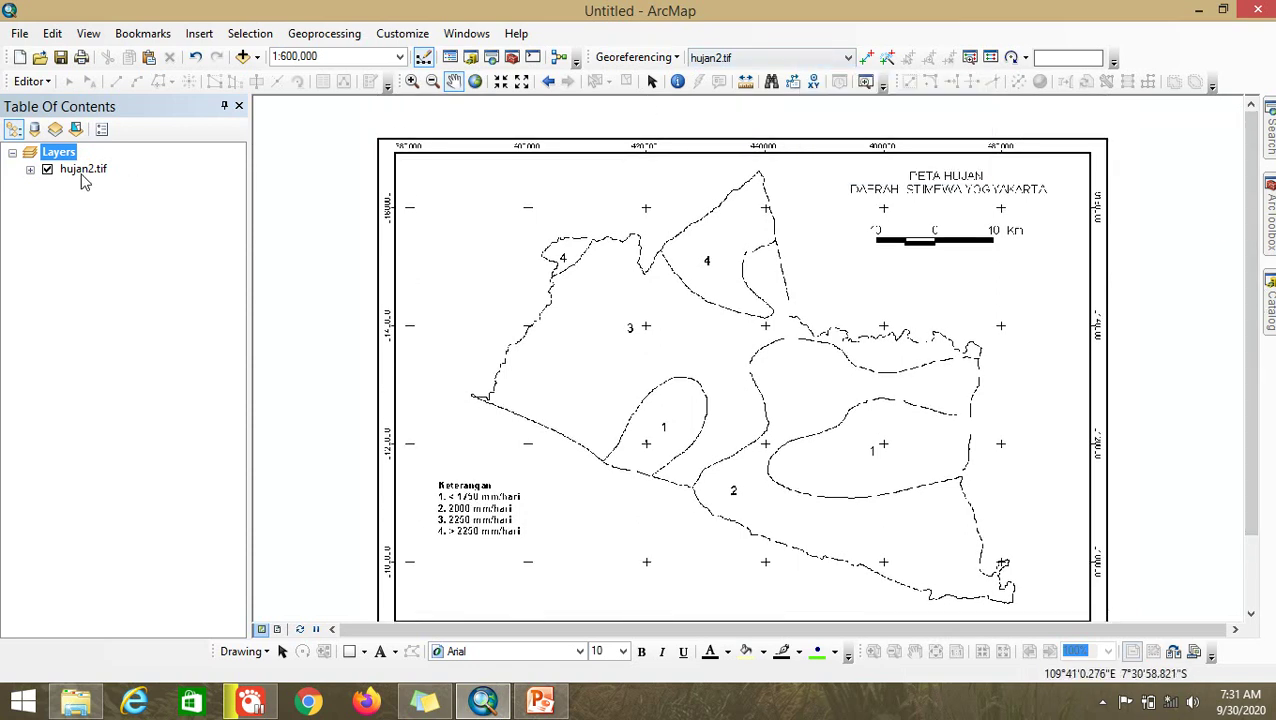
{"action": "left_click", "coordinate": [736, 58]}
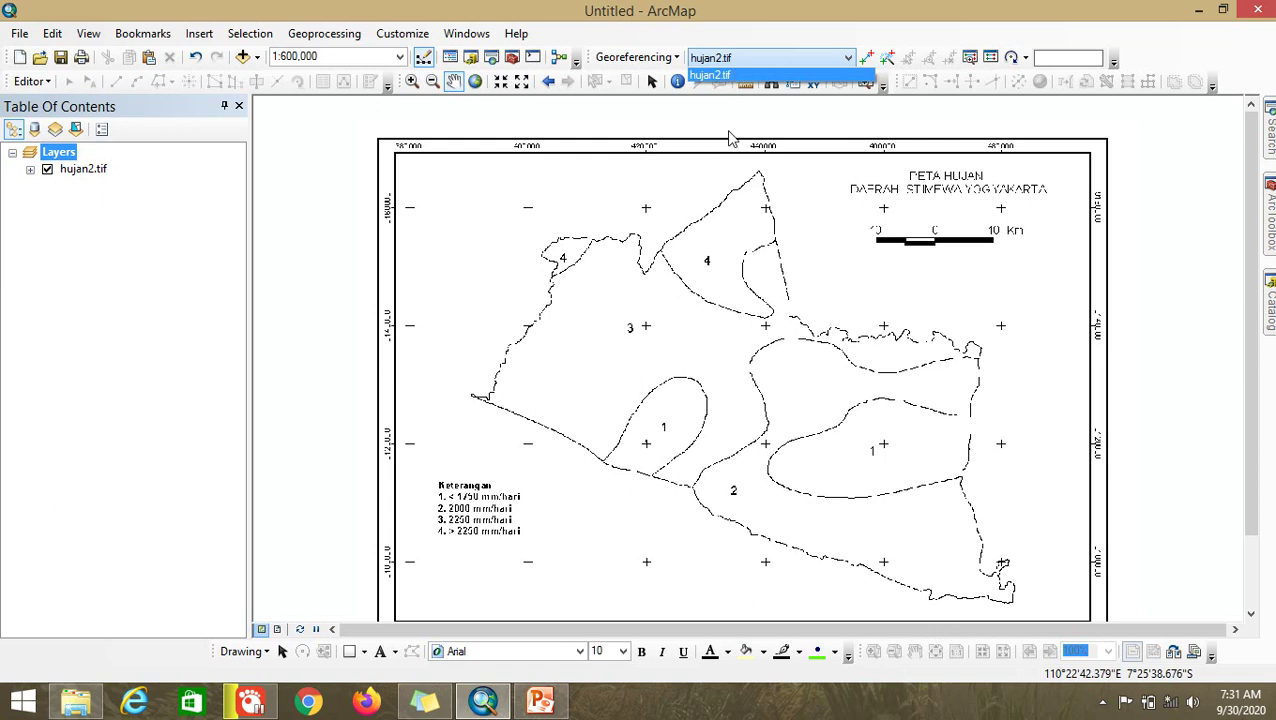
{"action": "left_click", "coordinate": [718, 168]}
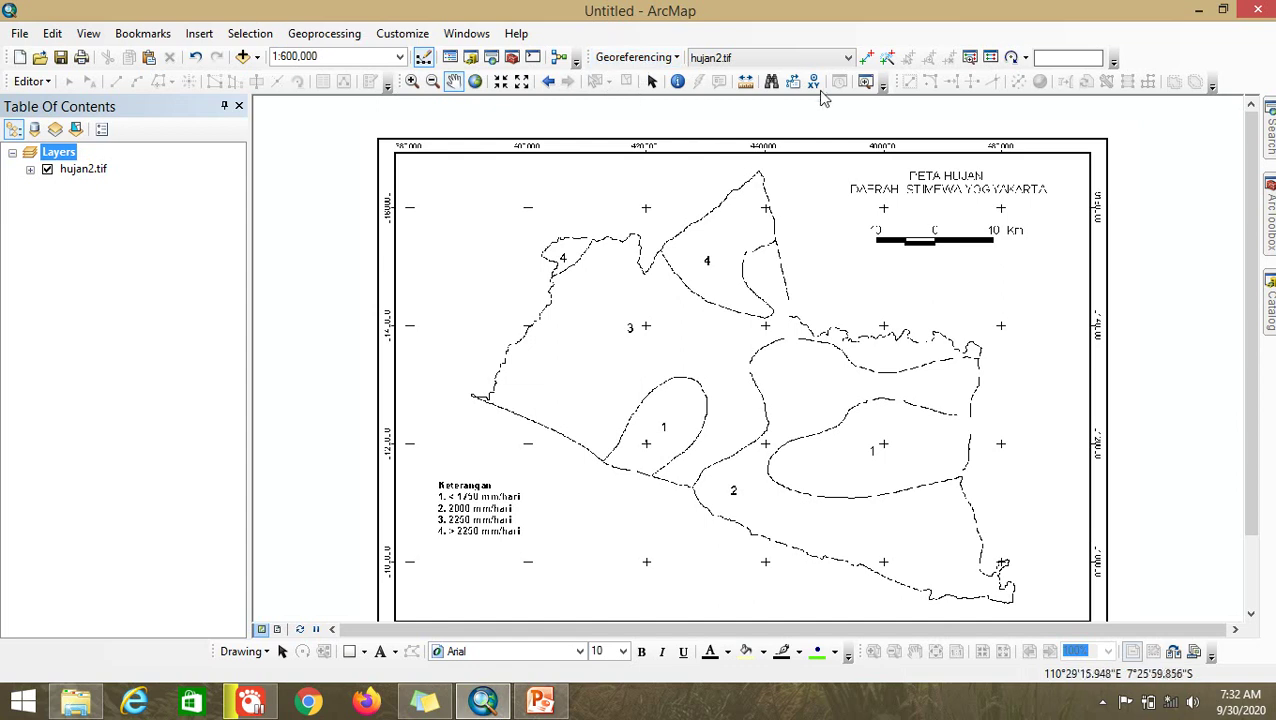
Place the first georeferencing control point on the centre of the grid cross at 380000, 9160000 in the map's upper-left corner
{"action": "left_click", "coordinate": [411, 81]}
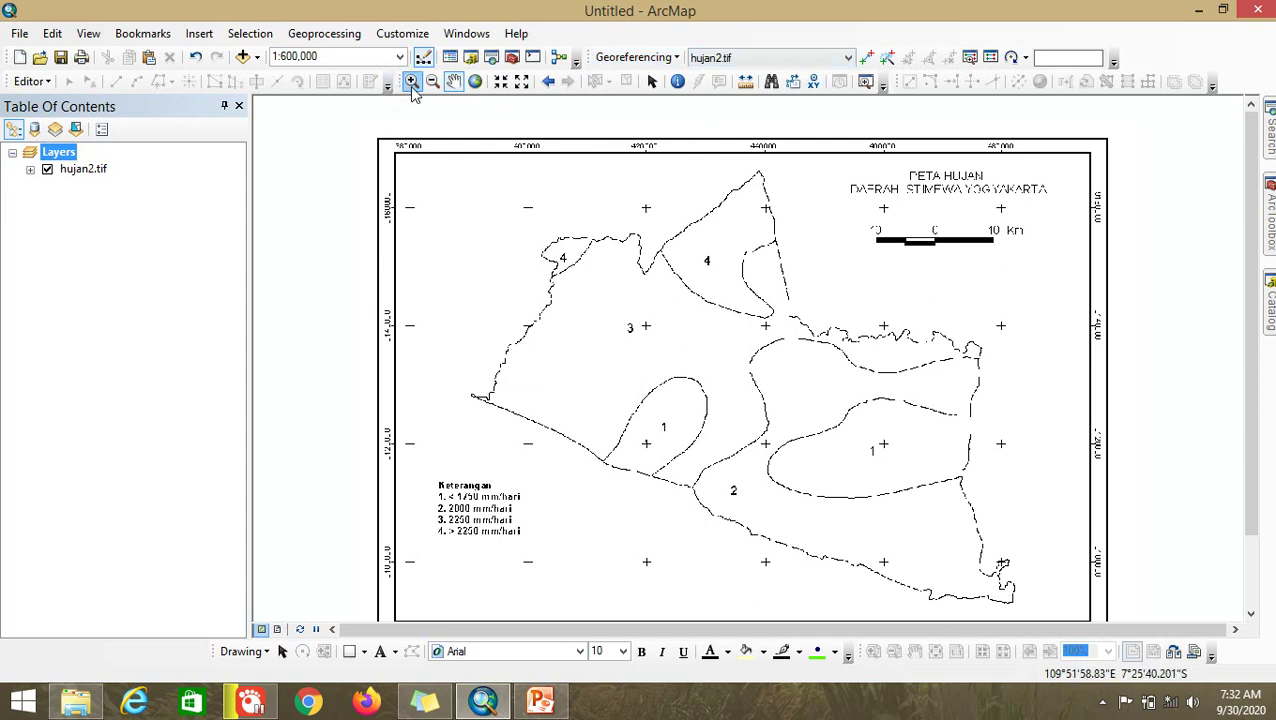
{"action": "left_click_drag", "start_coordinate": [353, 120], "coordinate": [464, 256]}
{"action": "left_click_drag", "start_coordinate": [584, 148], "coordinate": [851, 546]}
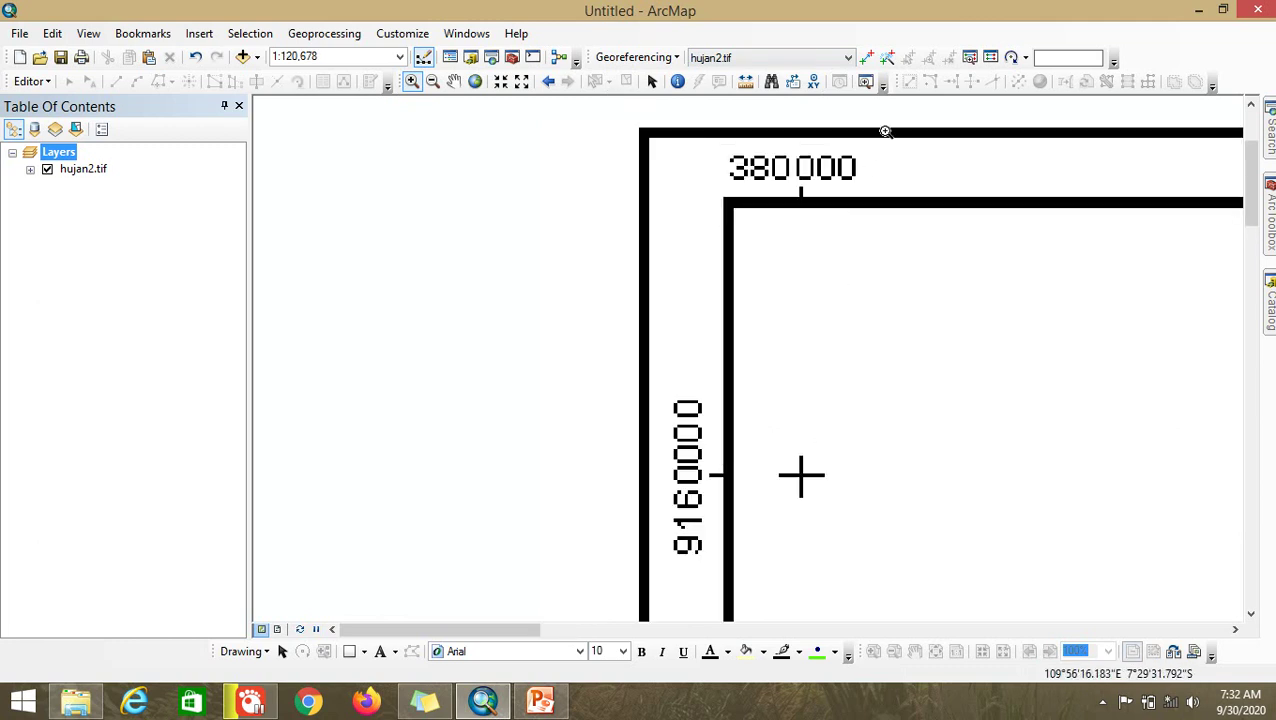
{"action": "left_click", "coordinate": [867, 60]}
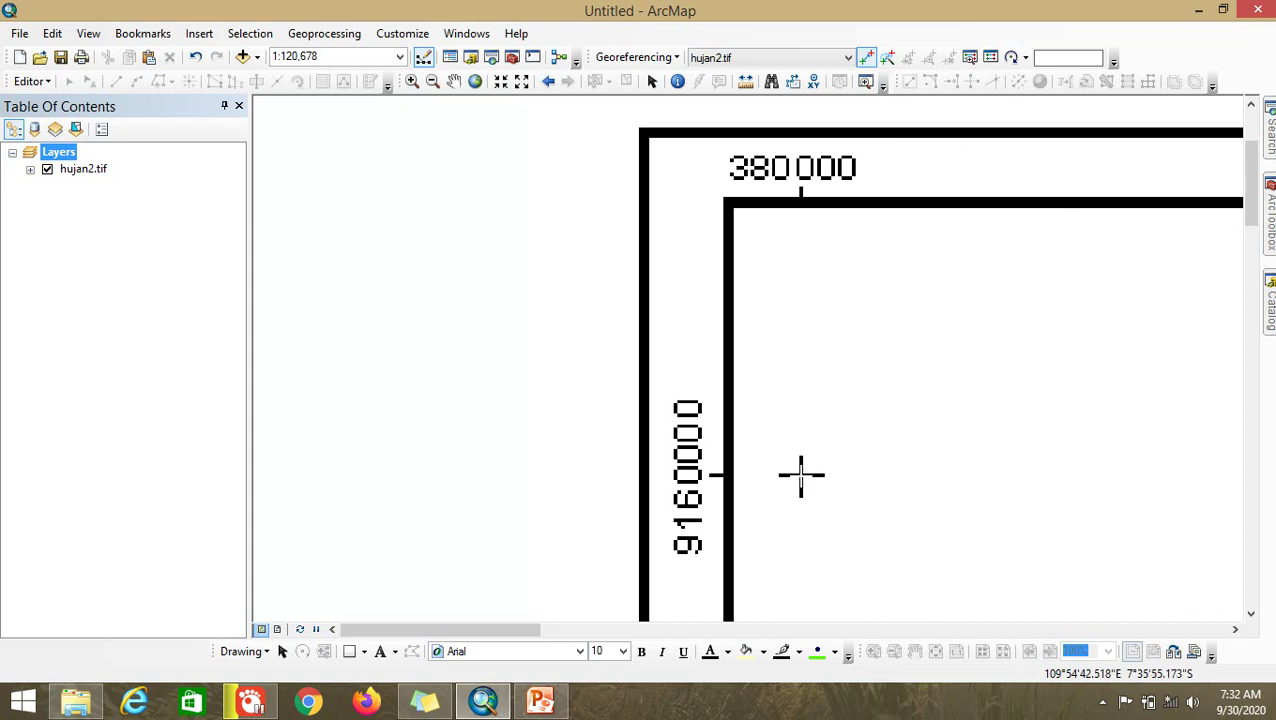
{"action": "left_click", "coordinate": [801, 475]}
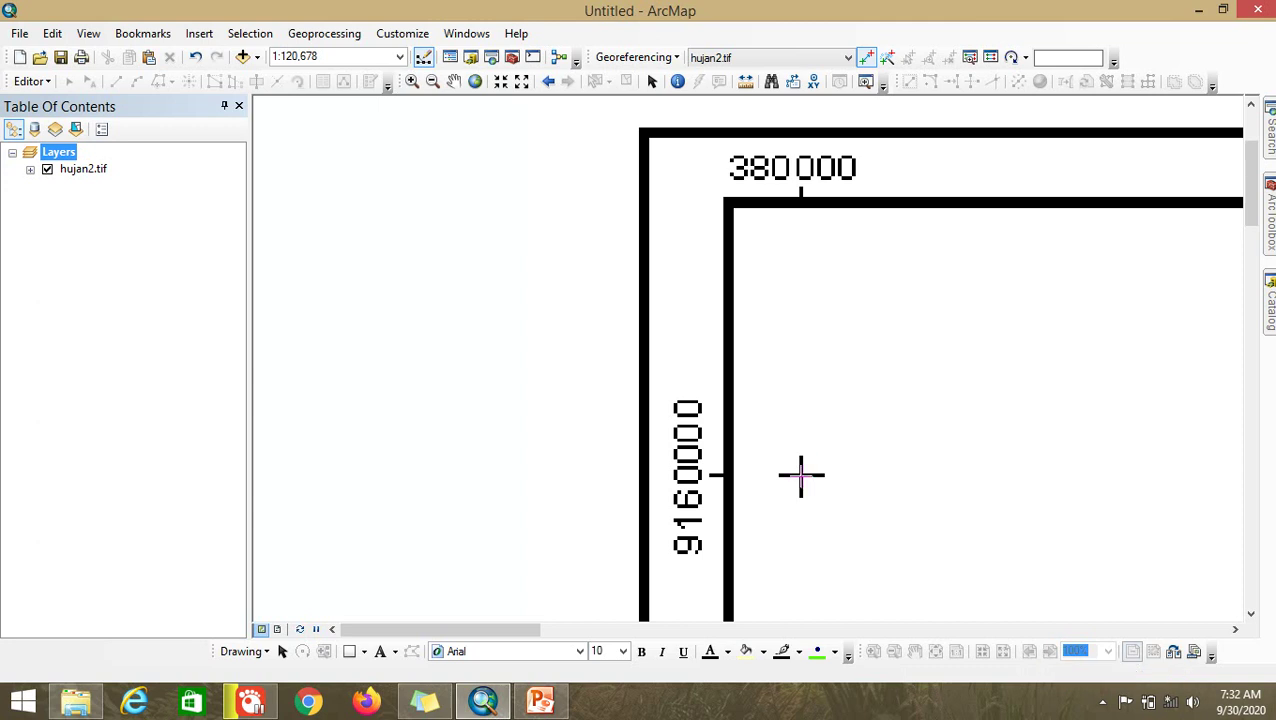
Assign the coordinates X 380000 and Y 9160000 to the first control point
{"action": "right_click", "coordinate": [801, 477]}
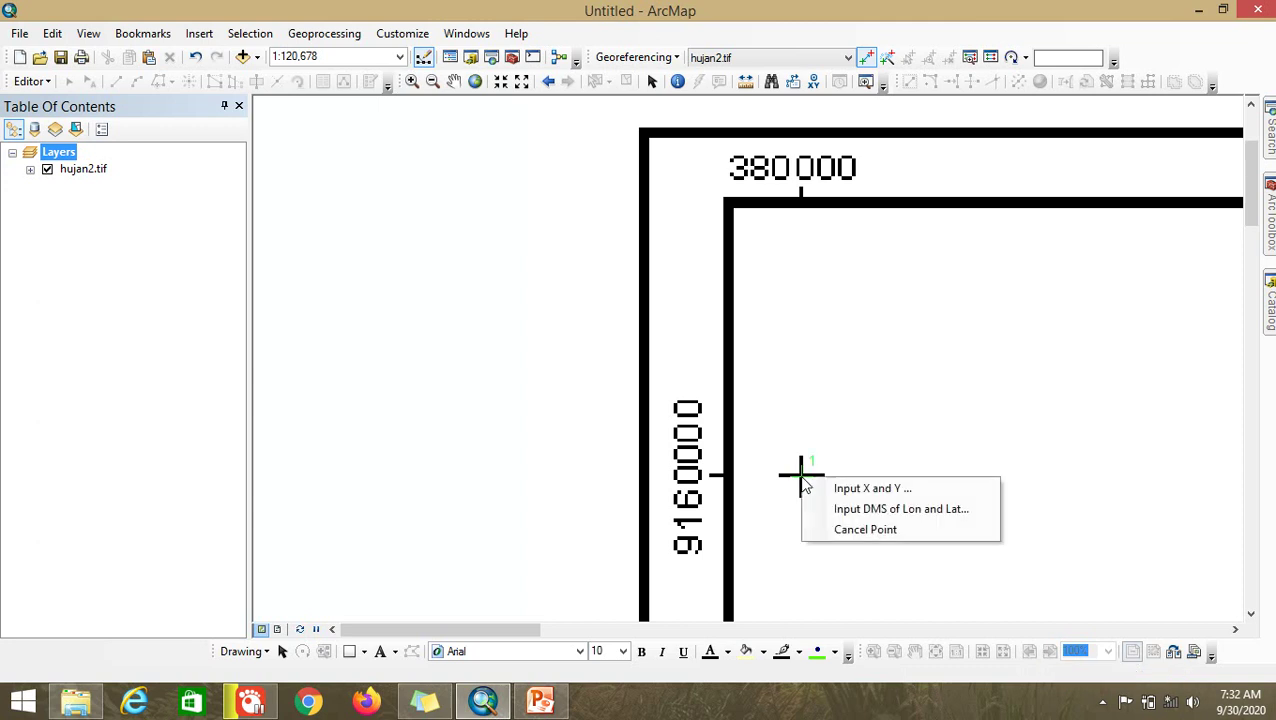
{"action": "left_click", "coordinate": [868, 489]}
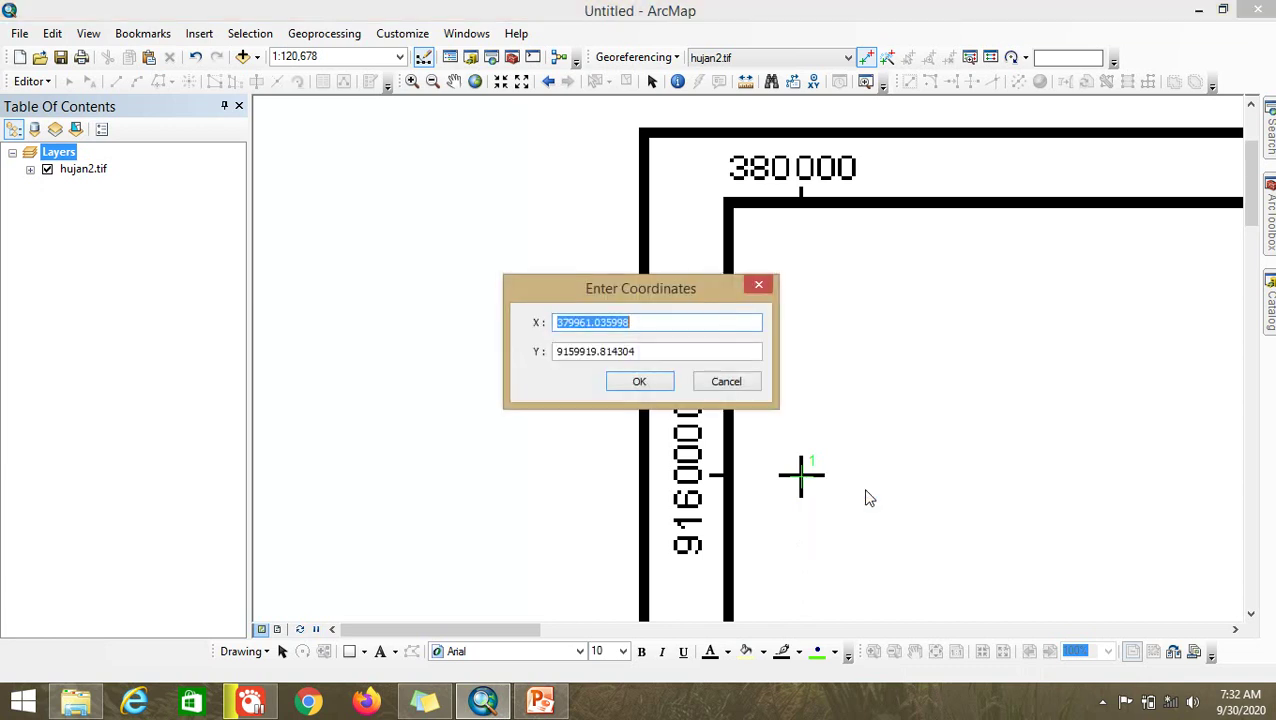
{"action": "left_click_drag", "start_coordinate": [683, 291], "coordinate": [1074, 294]}
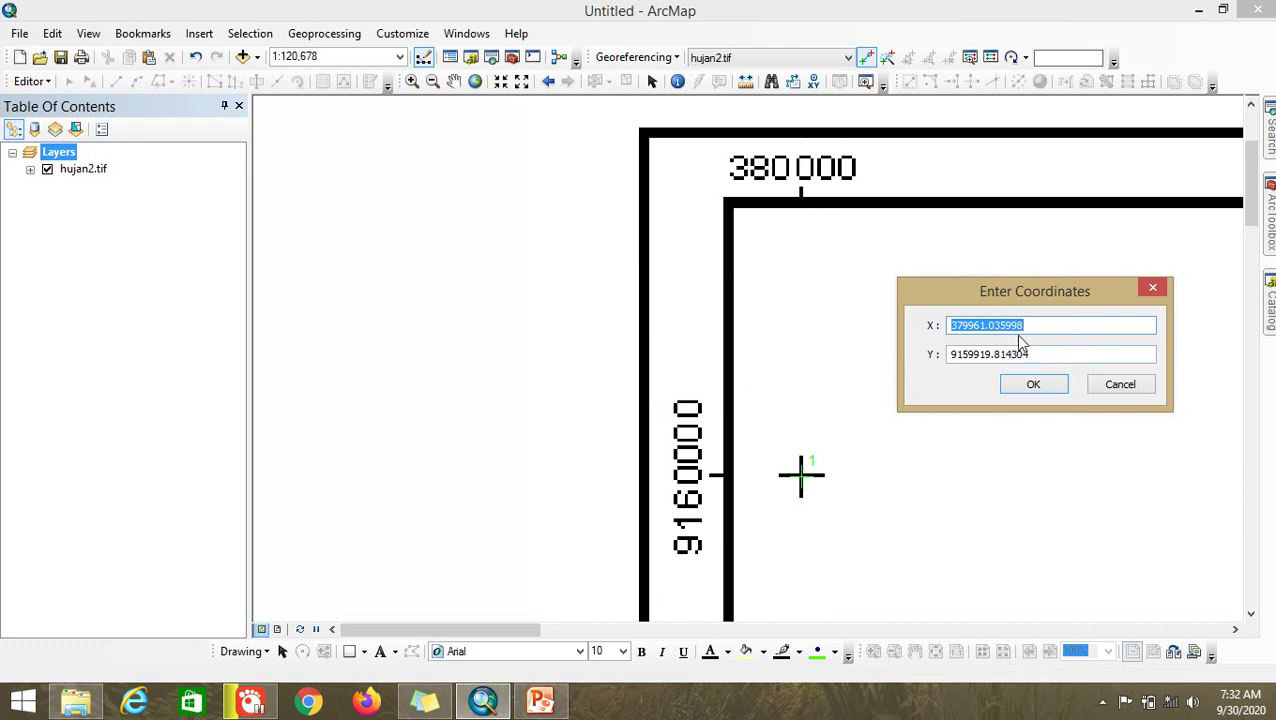
{"action": "type", "text": "38000"}
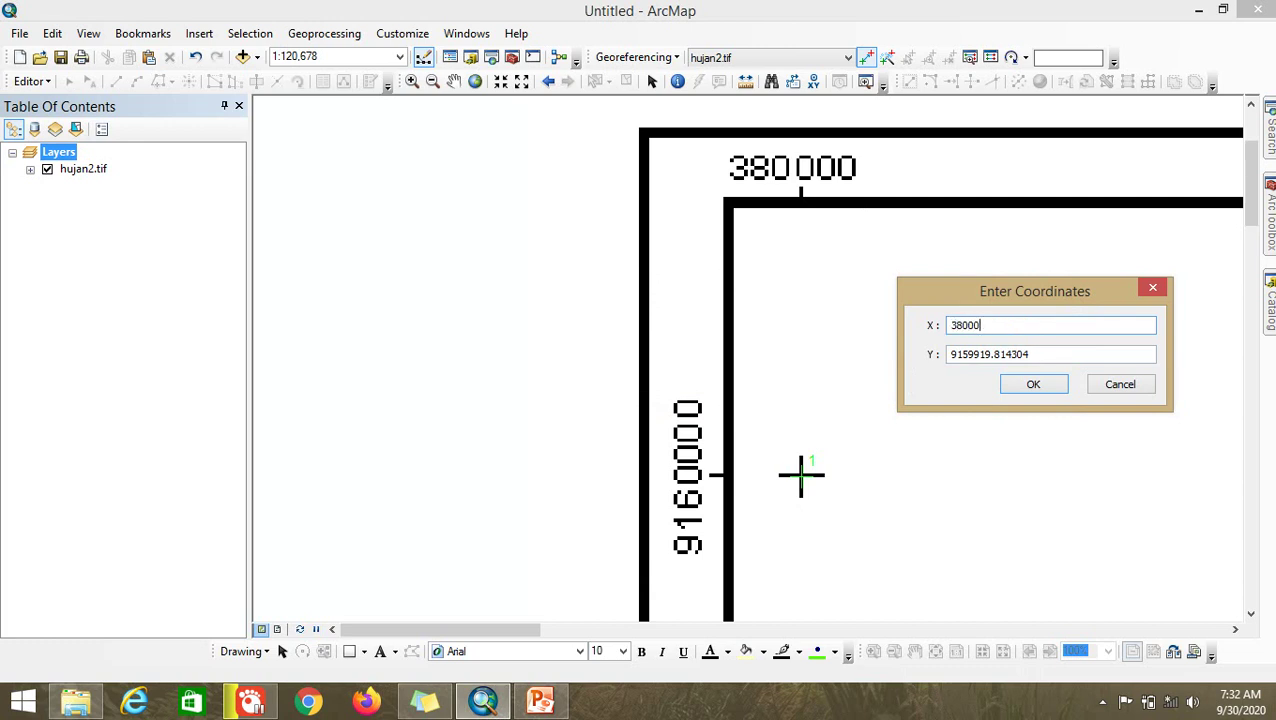
{"action": "type", "text": "0"}
{"action": "left_click_drag", "start_coordinate": [1034, 354], "coordinate": [927, 361]}
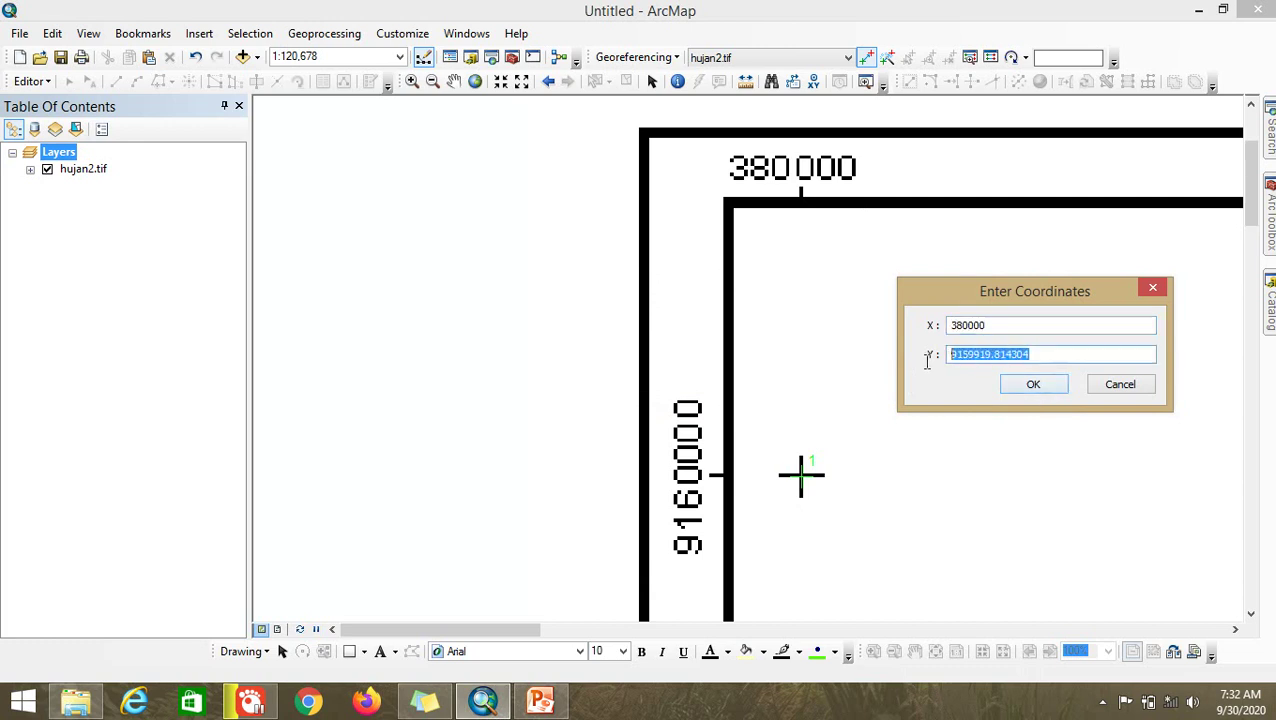
{"action": "type", "text": "91"}
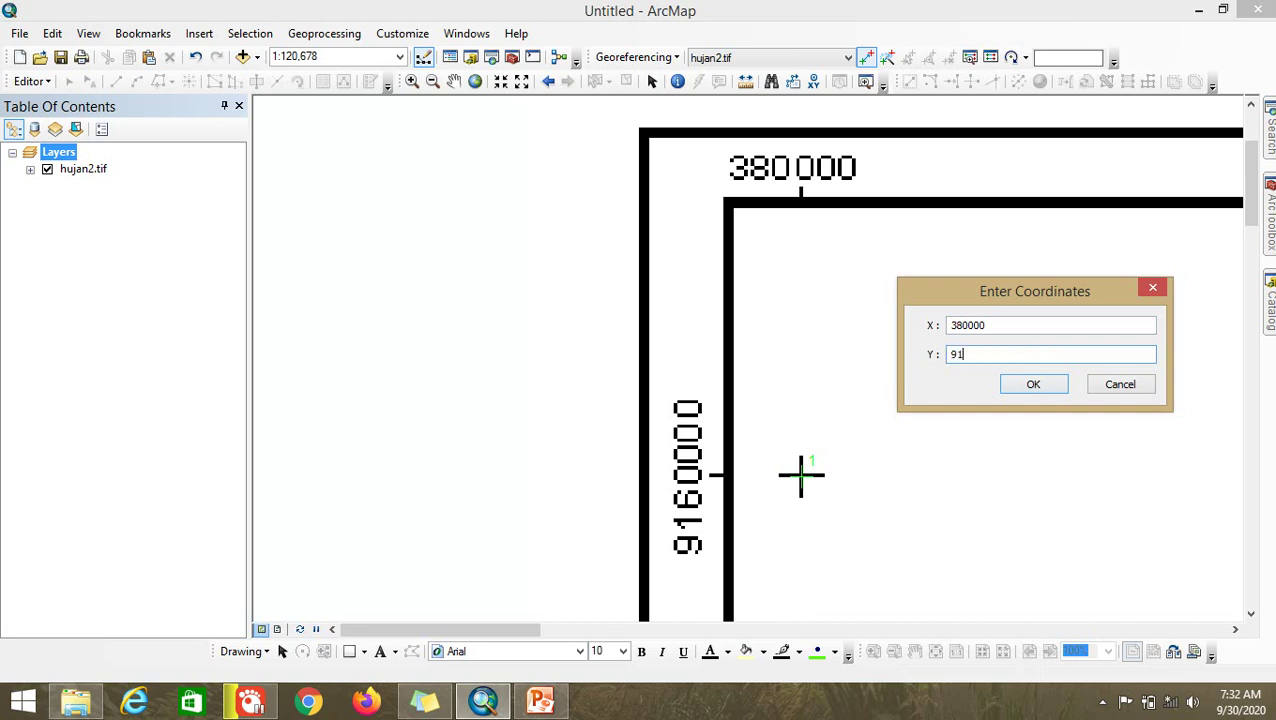
{"action": "type", "text": "60000"}
{"action": "left_click", "coordinate": [1033, 386]}
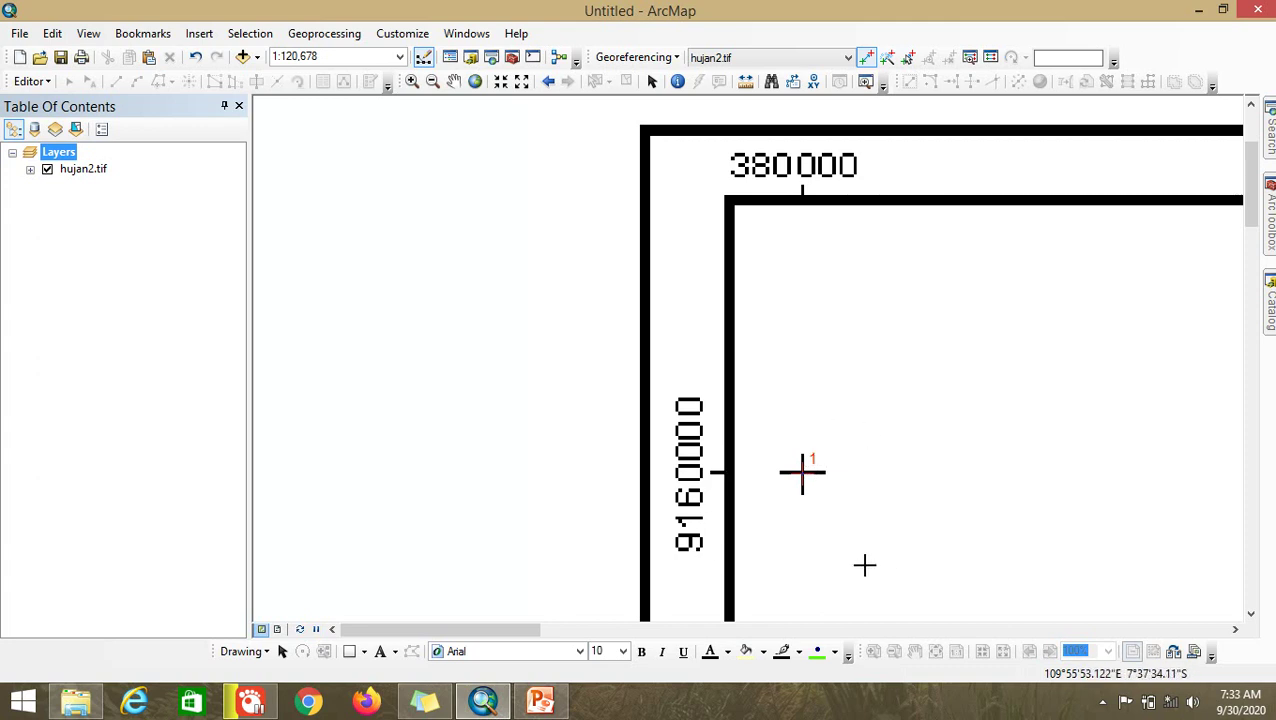
Place the second control point on the centre of the grid cross at 480000, 9160000 in the map's upper-right corner
{"action": "left_click", "coordinate": [476, 83]}
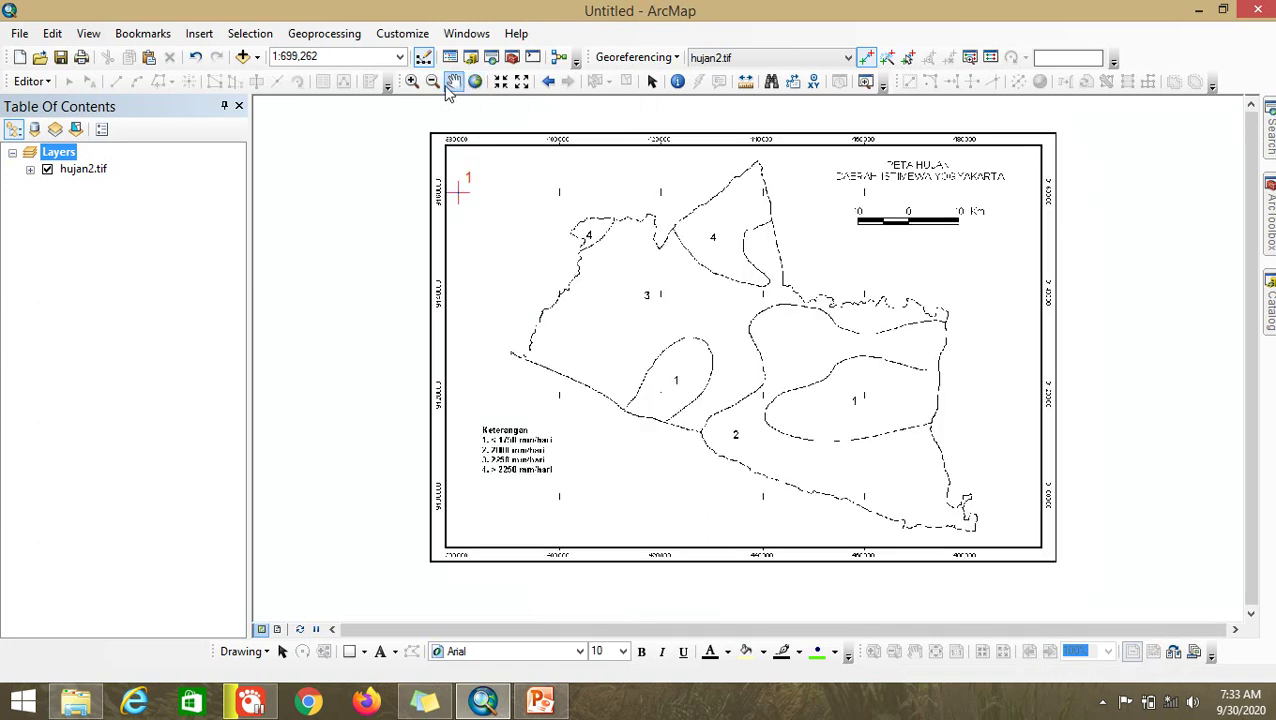
{"action": "left_click", "coordinate": [411, 82]}
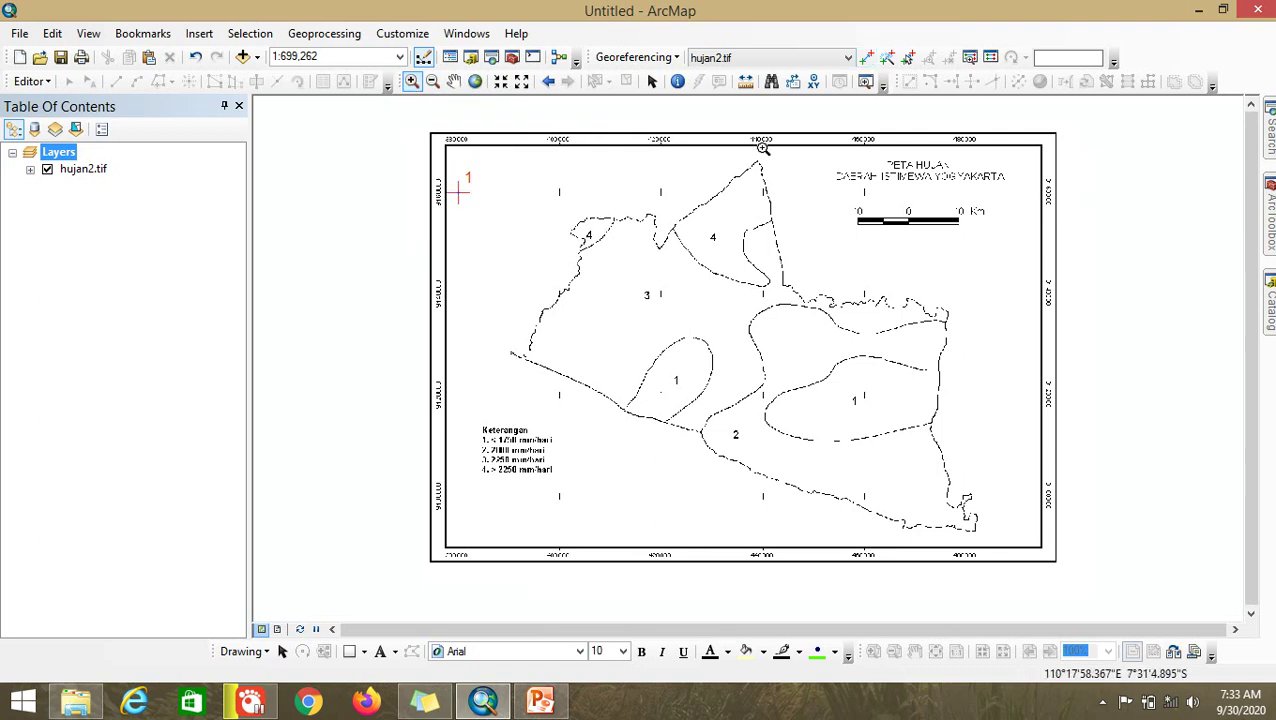
{"action": "left_click_drag", "start_coordinate": [922, 110], "coordinate": [1092, 254]}
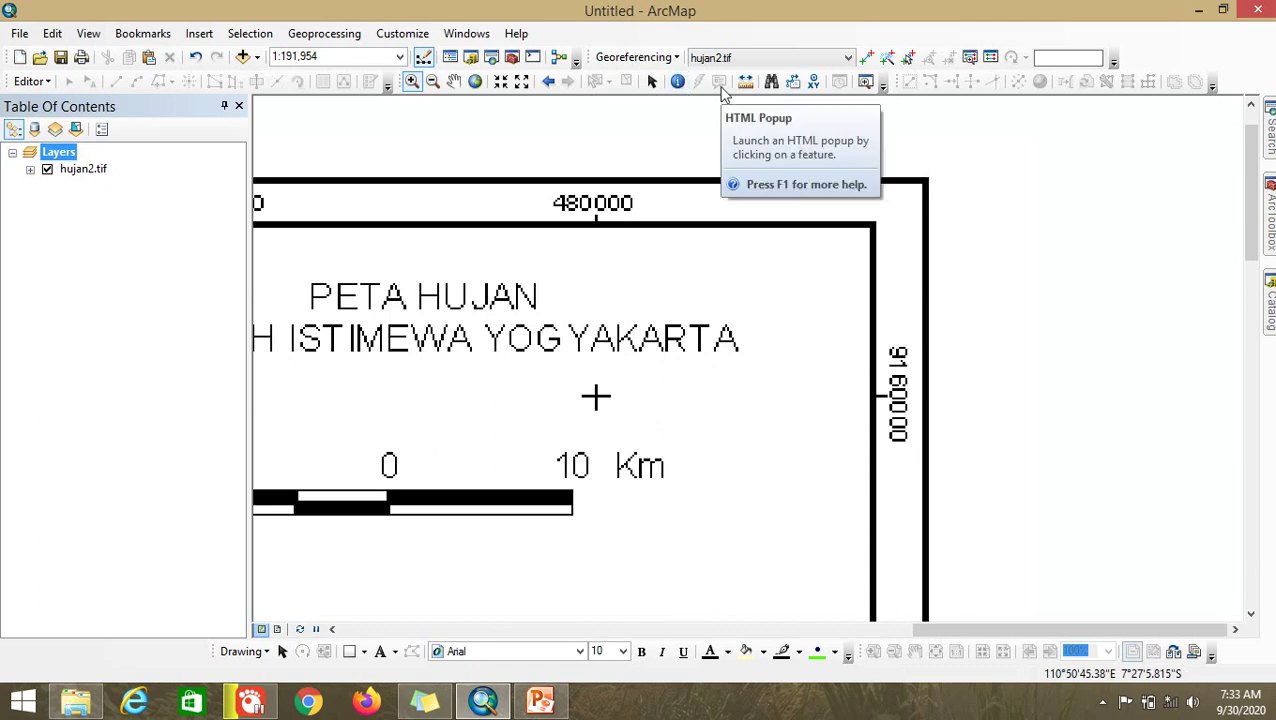
{"action": "left_click", "coordinate": [868, 58]}
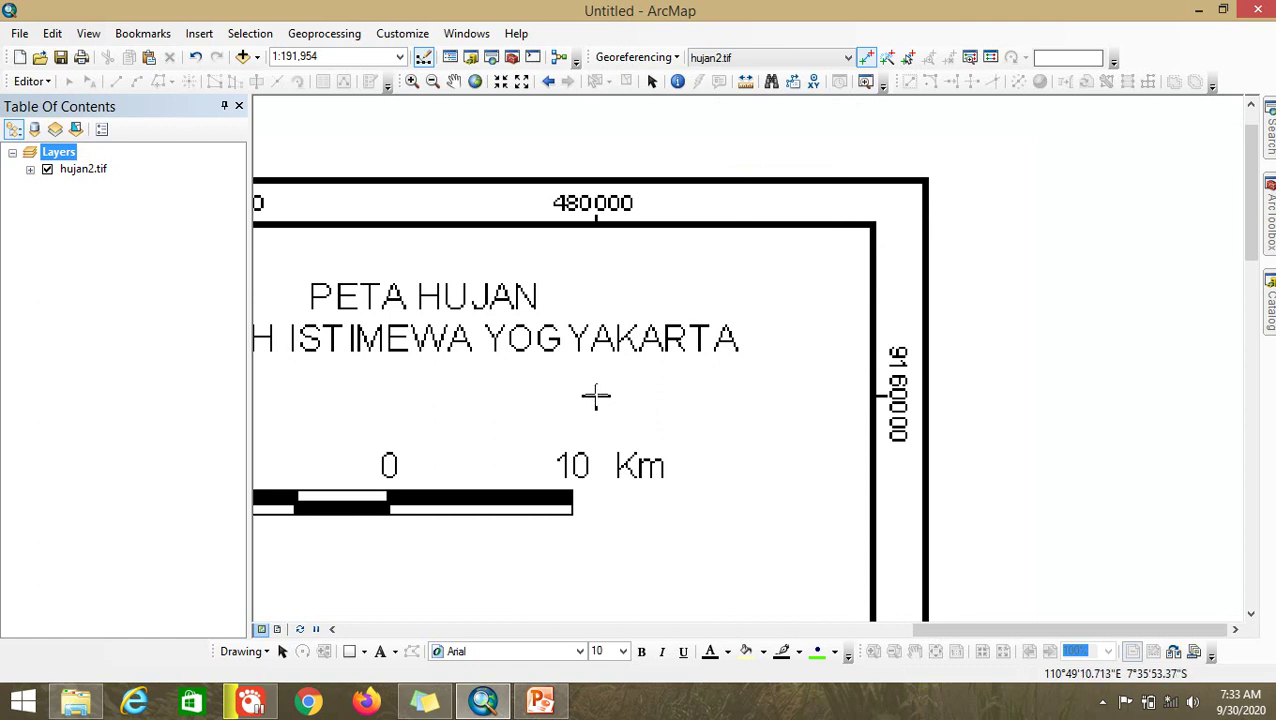
{"action": "left_click", "coordinate": [596, 396]}
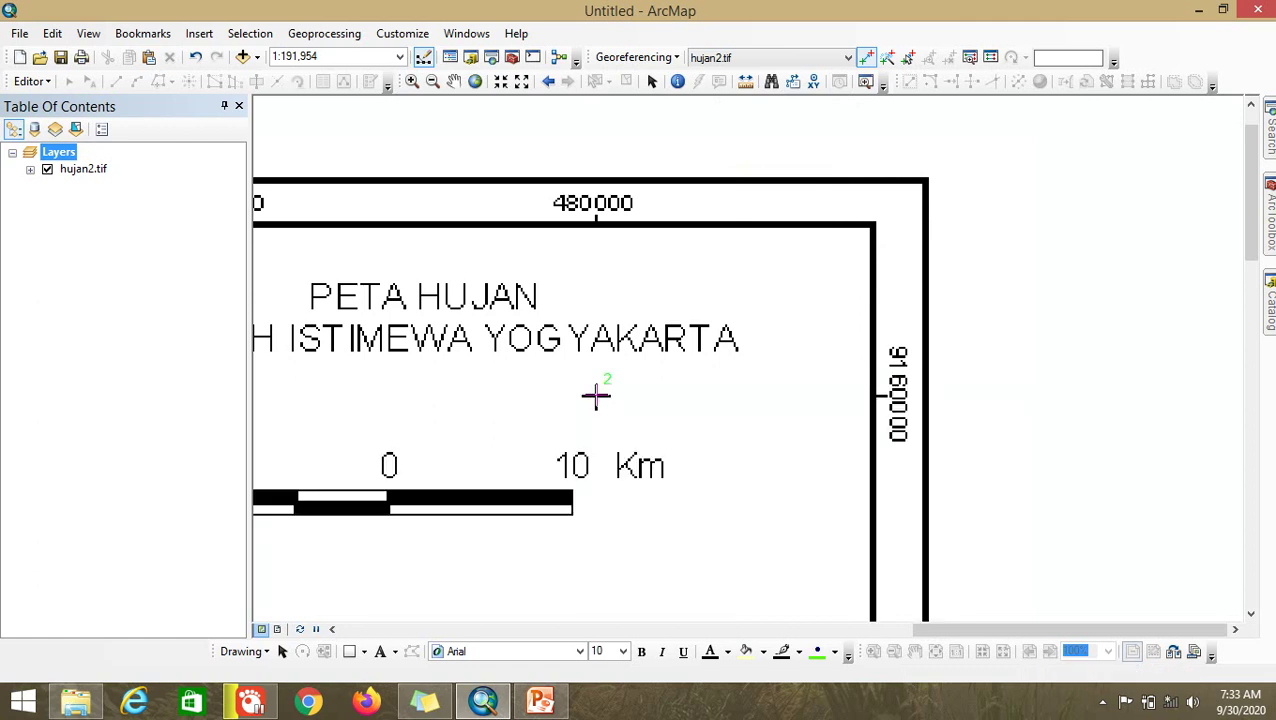
Assign the coordinates X 480000 and Y 9160000 to the second control point
{"action": "right_click", "coordinate": [596, 396]}
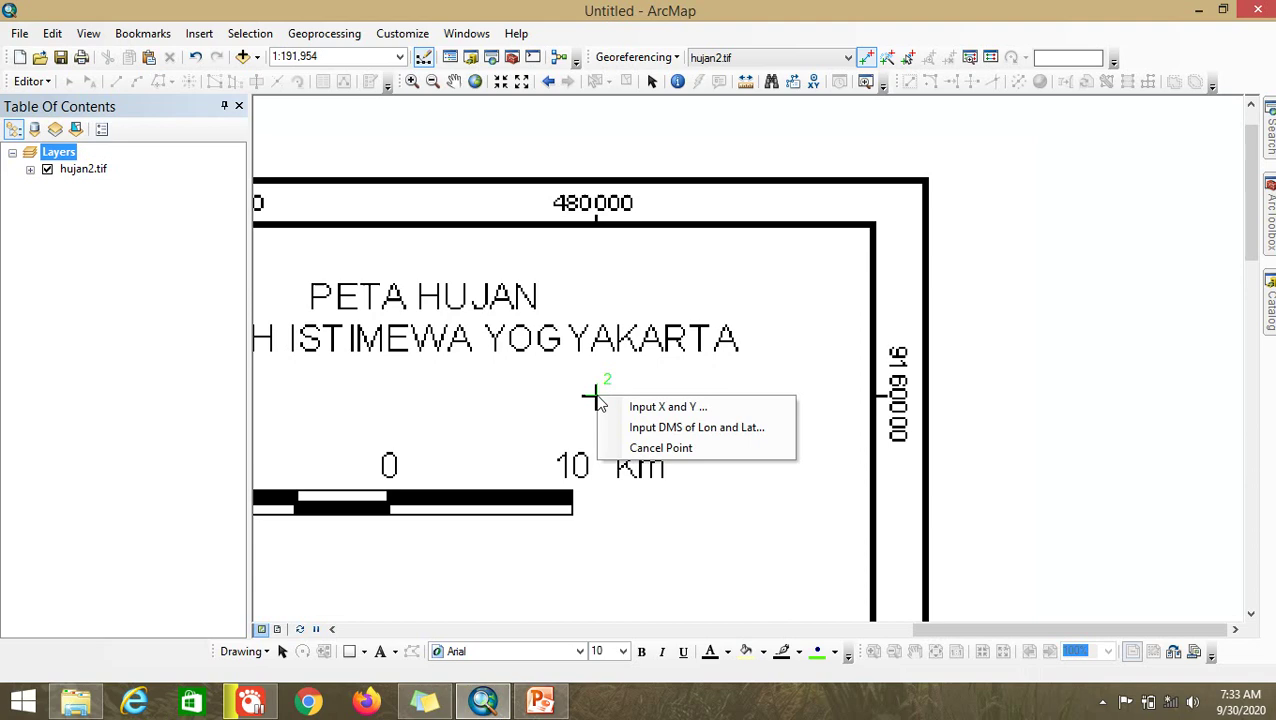
{"action": "left_click", "coordinate": [647, 410]}
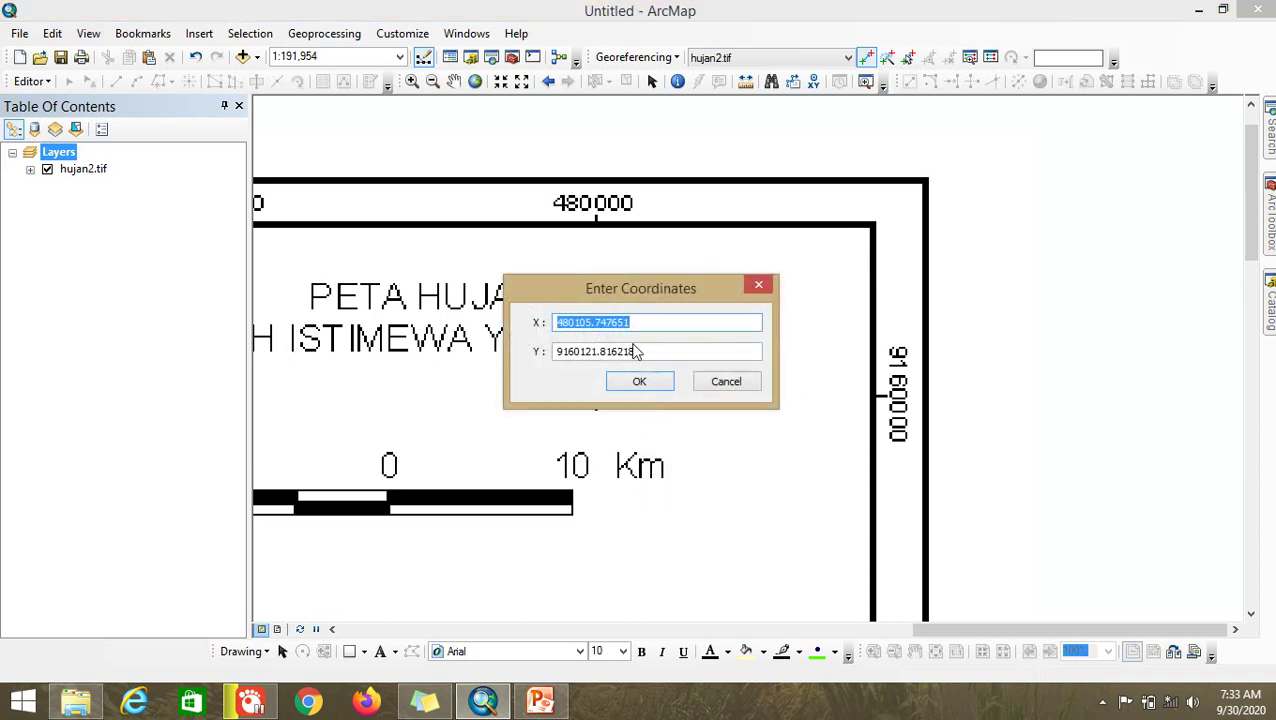
{"action": "type", "text": "4"}
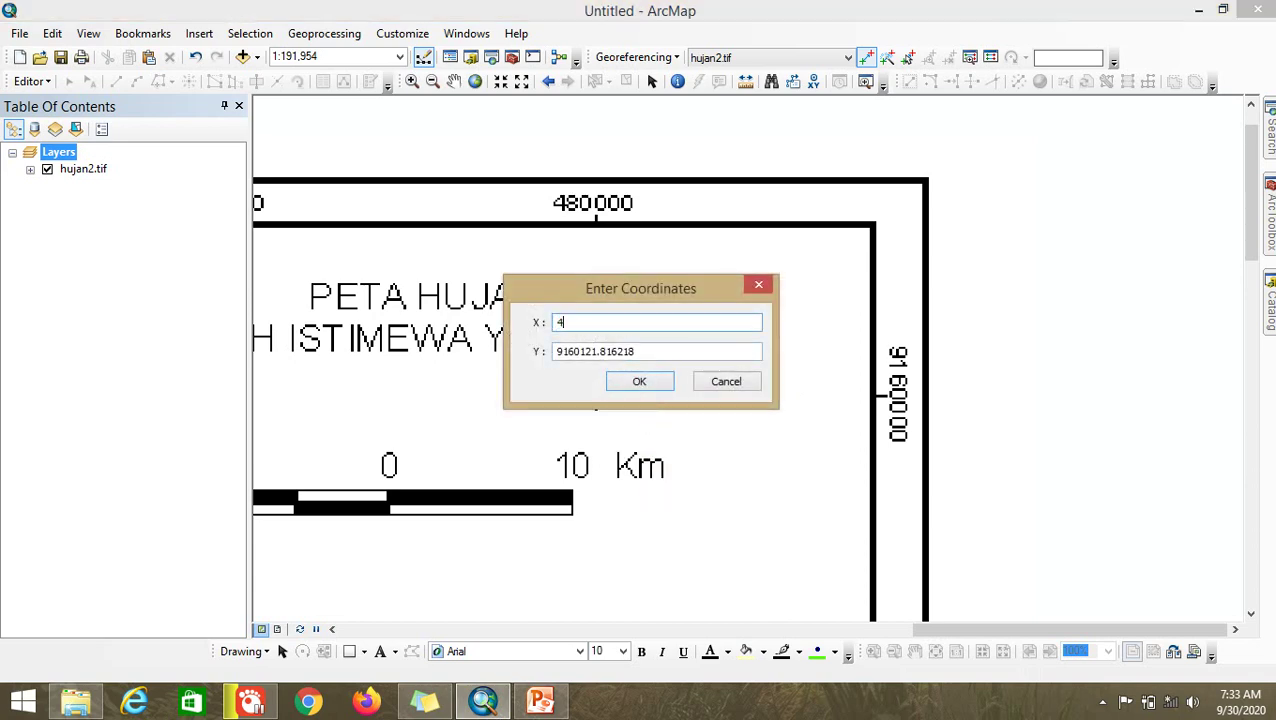
{"action": "type", "text": "80000"}
{"action": "left_click_drag", "start_coordinate": [638, 352], "coordinate": [530, 365]}
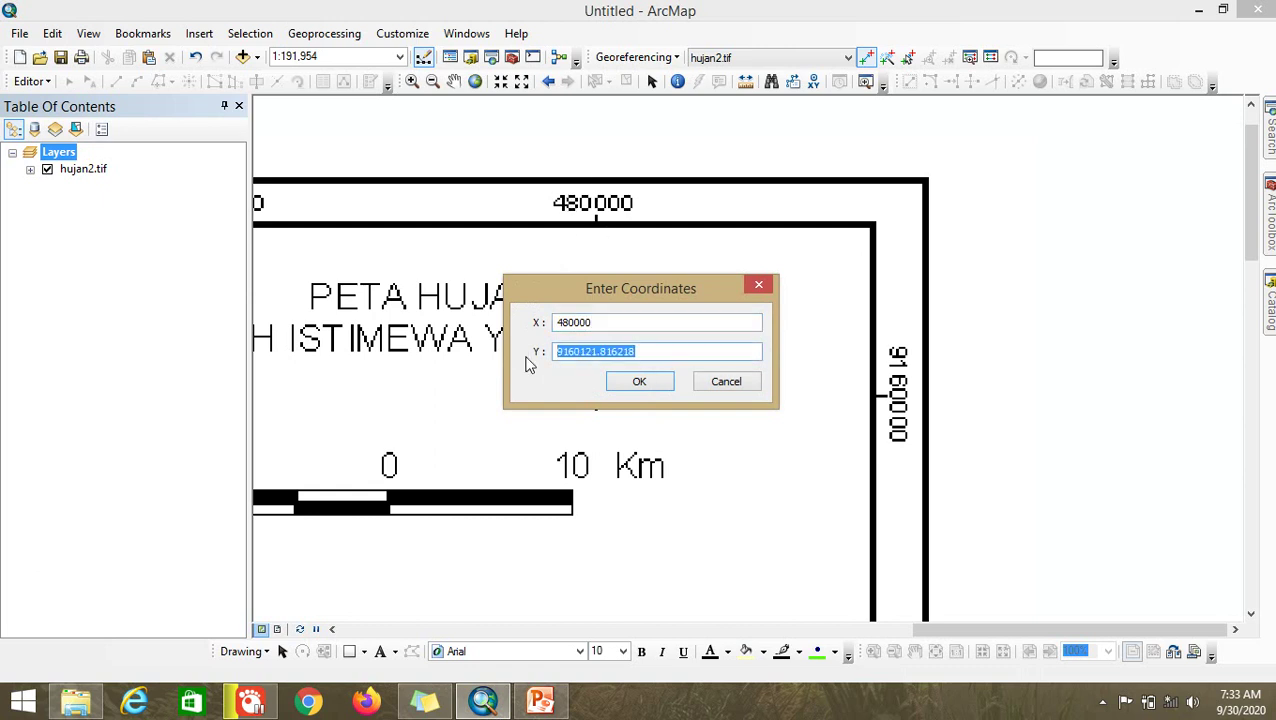
{"action": "type", "text": "9160000"}
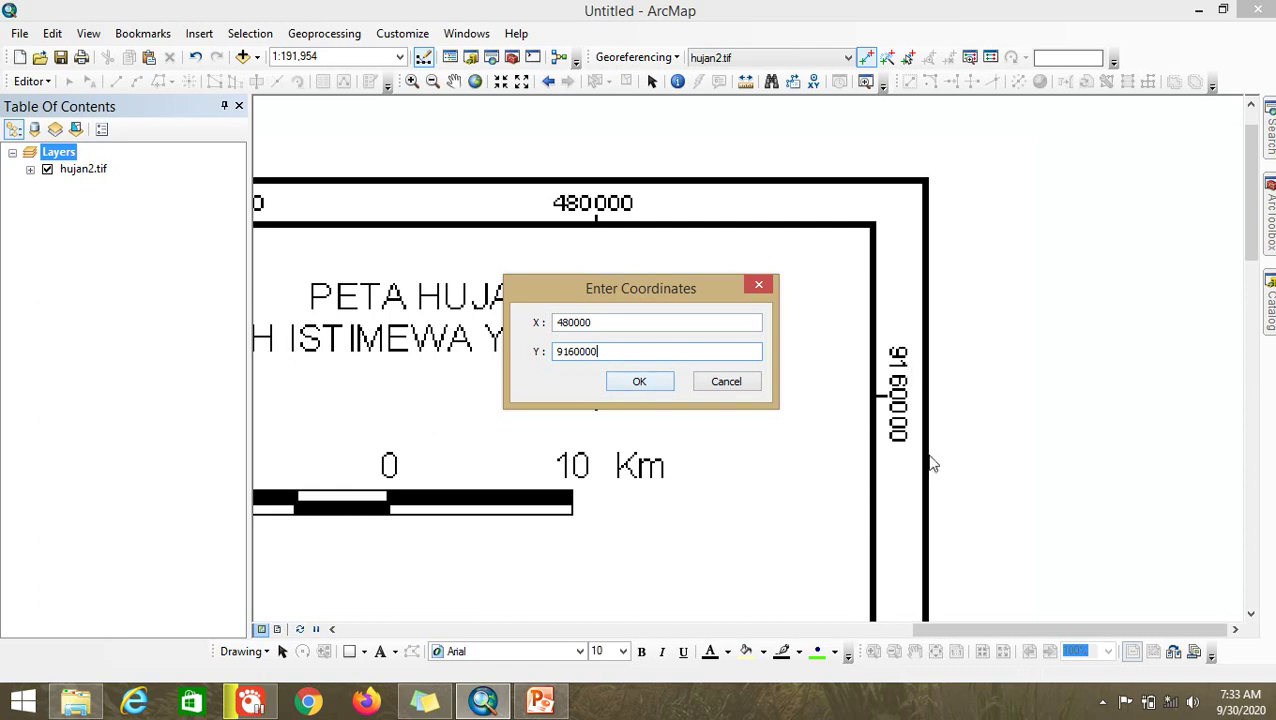
{"action": "left_click", "coordinate": [659, 385]}
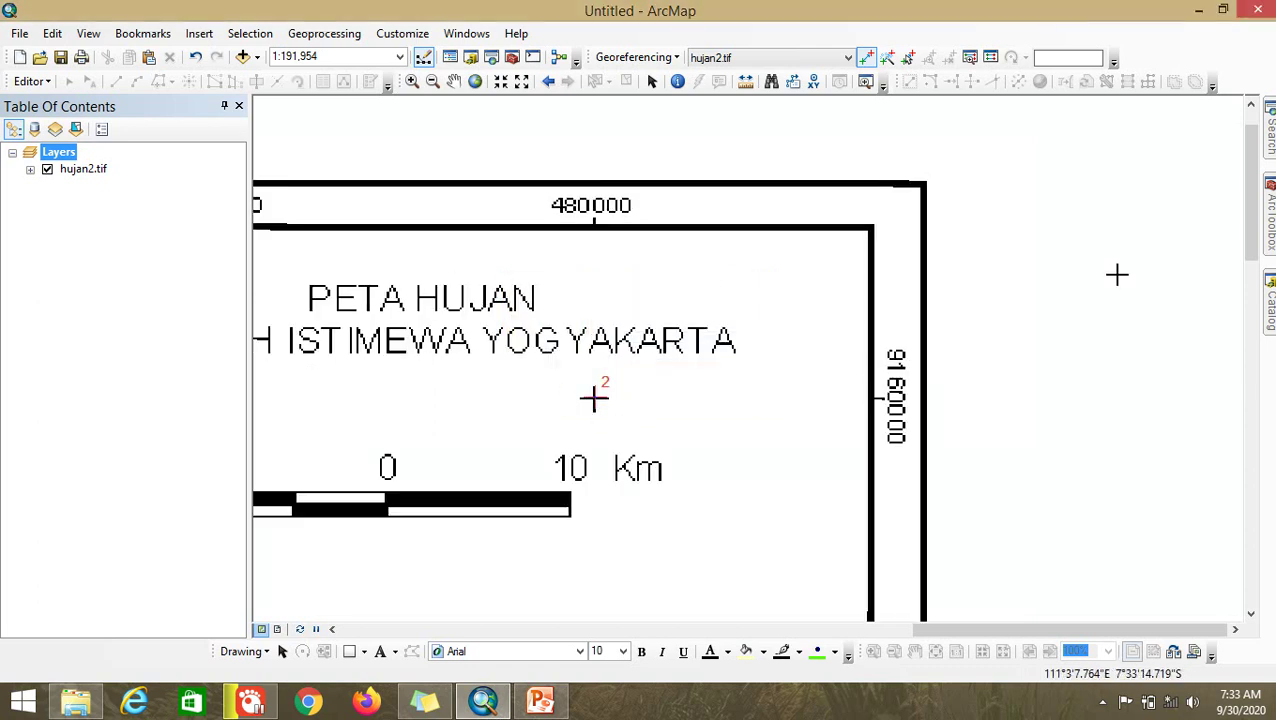
Place the third control point on the centre of the grid cross at 480000, 9100000 in the map's lower-right corner
{"action": "scroll", "coordinate": [851, 476], "scroll_direction": "down", "scroll_amount": 3}
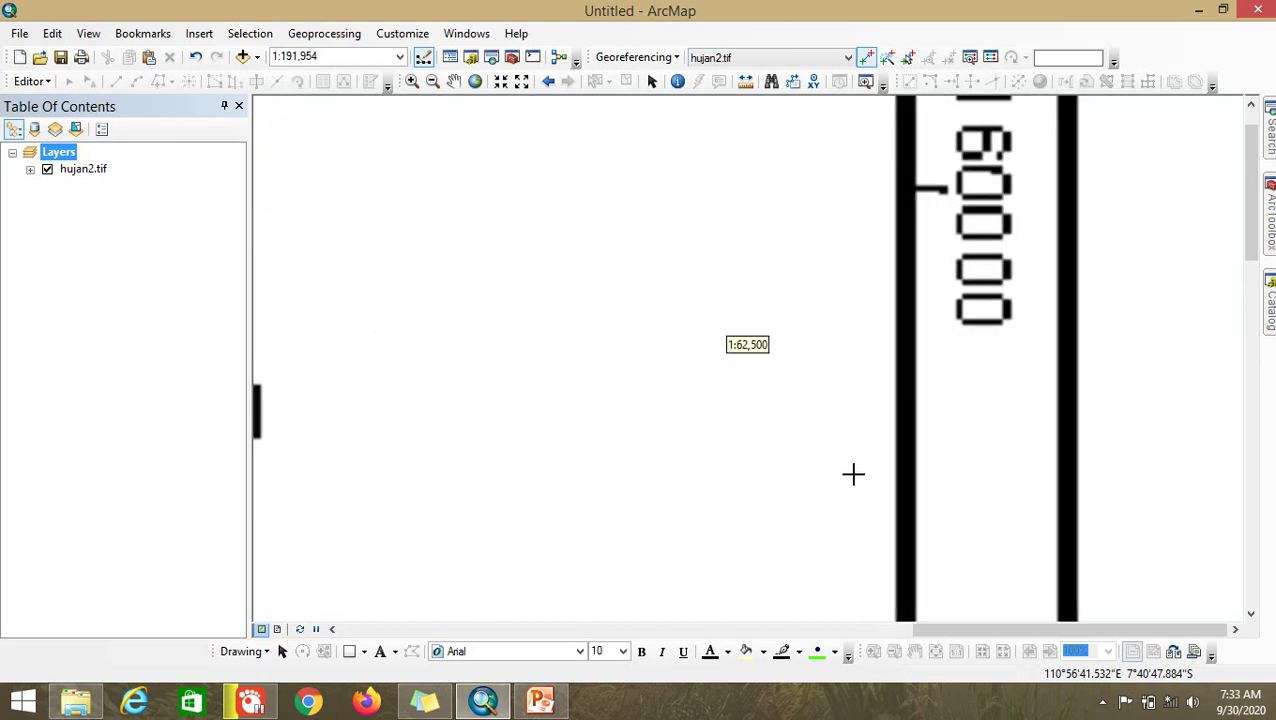
{"action": "scroll", "coordinate": [853, 474], "scroll_direction": "up", "scroll_amount": 2}
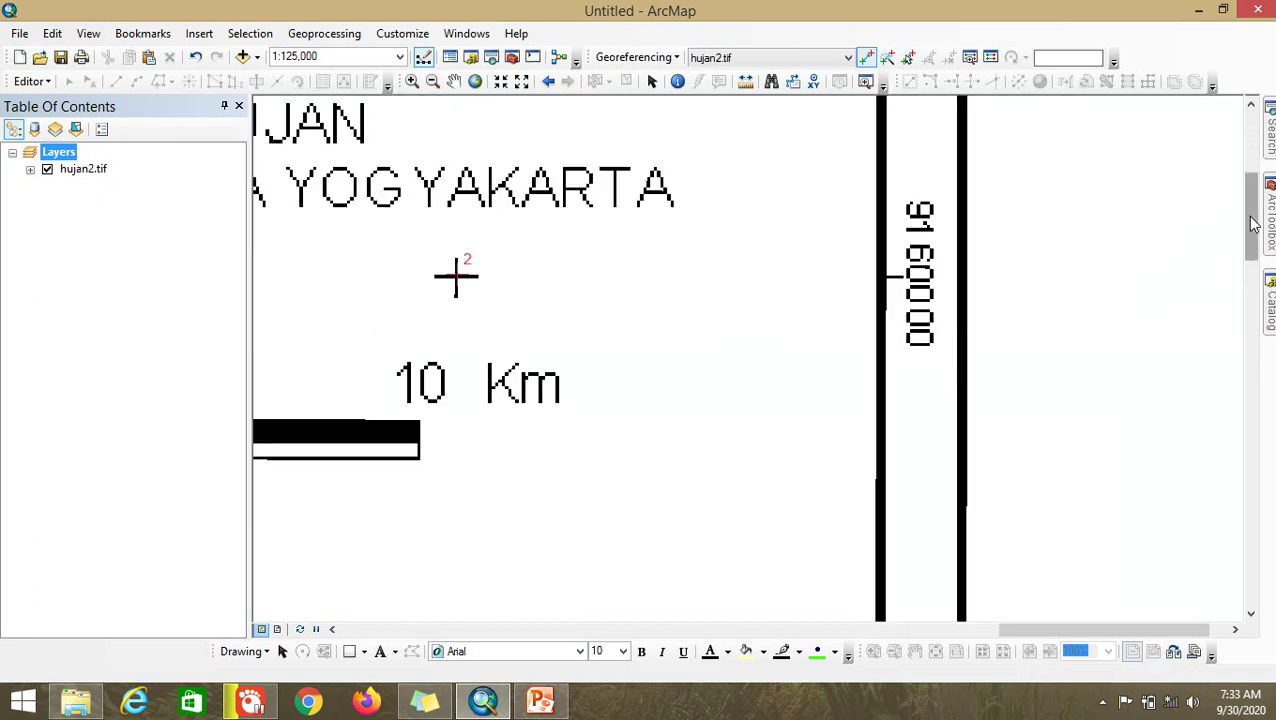
{"action": "left_click_drag", "start_coordinate": [1254, 224], "coordinate": [1253, 512]}
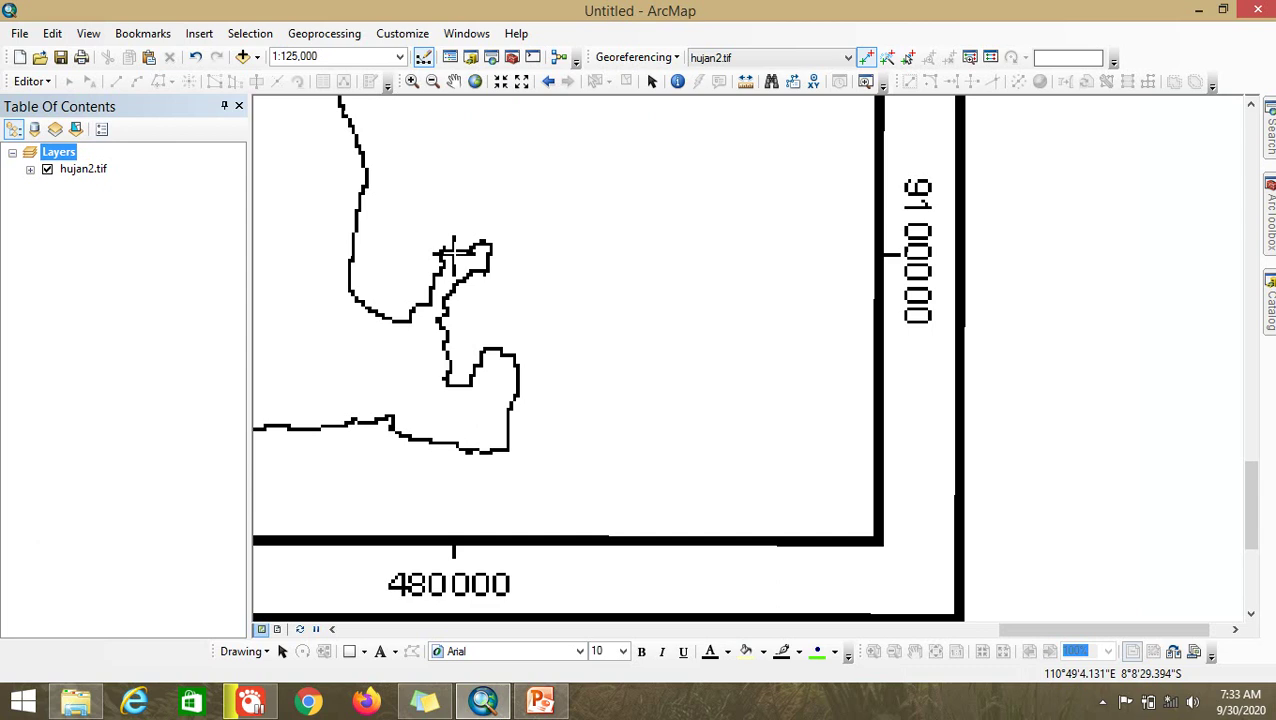
{"action": "left_click", "coordinate": [454, 254]}
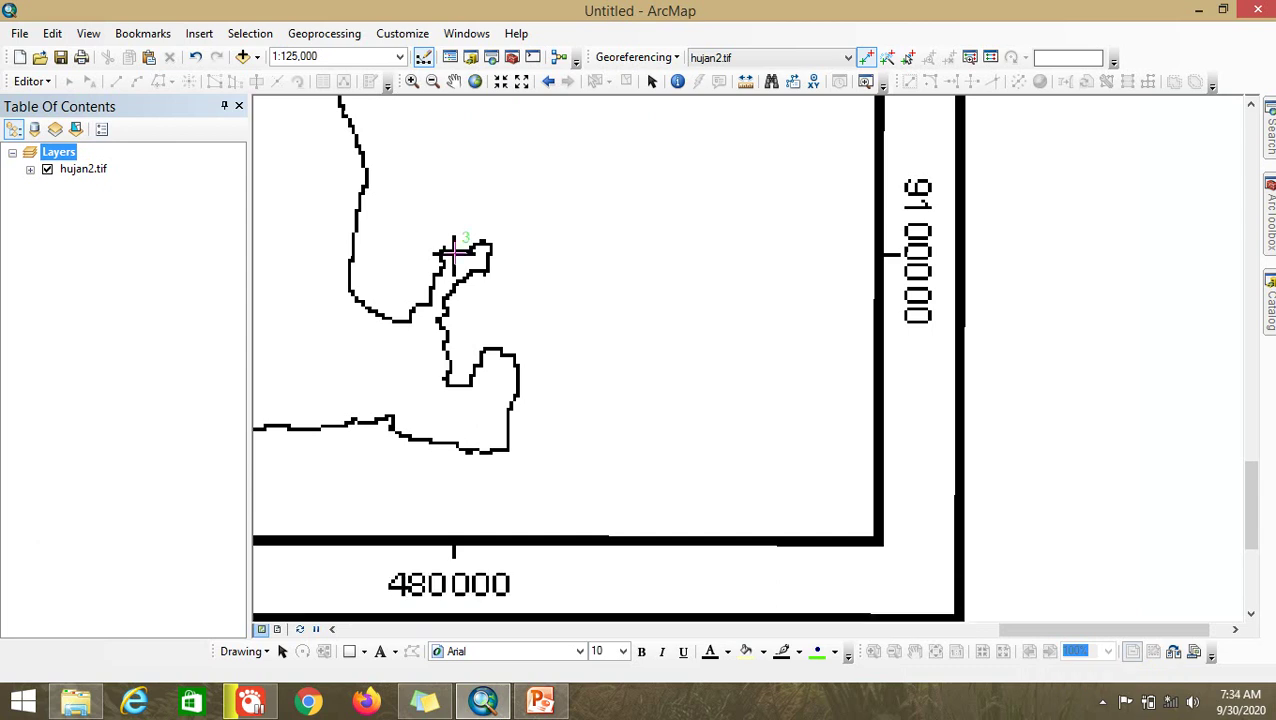
Assign the coordinates X 480000 and Y 9100000 to the third control point
{"action": "right_click", "coordinate": [455, 255]}
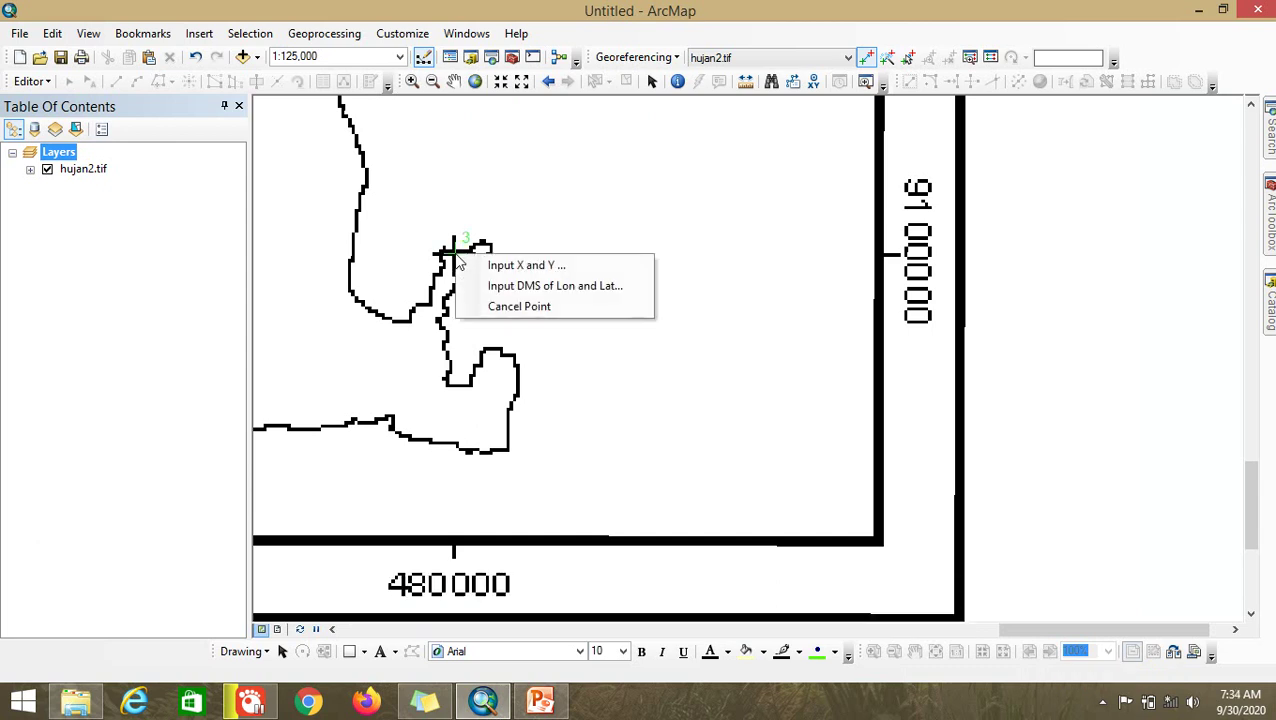
{"action": "left_click", "coordinate": [541, 273]}
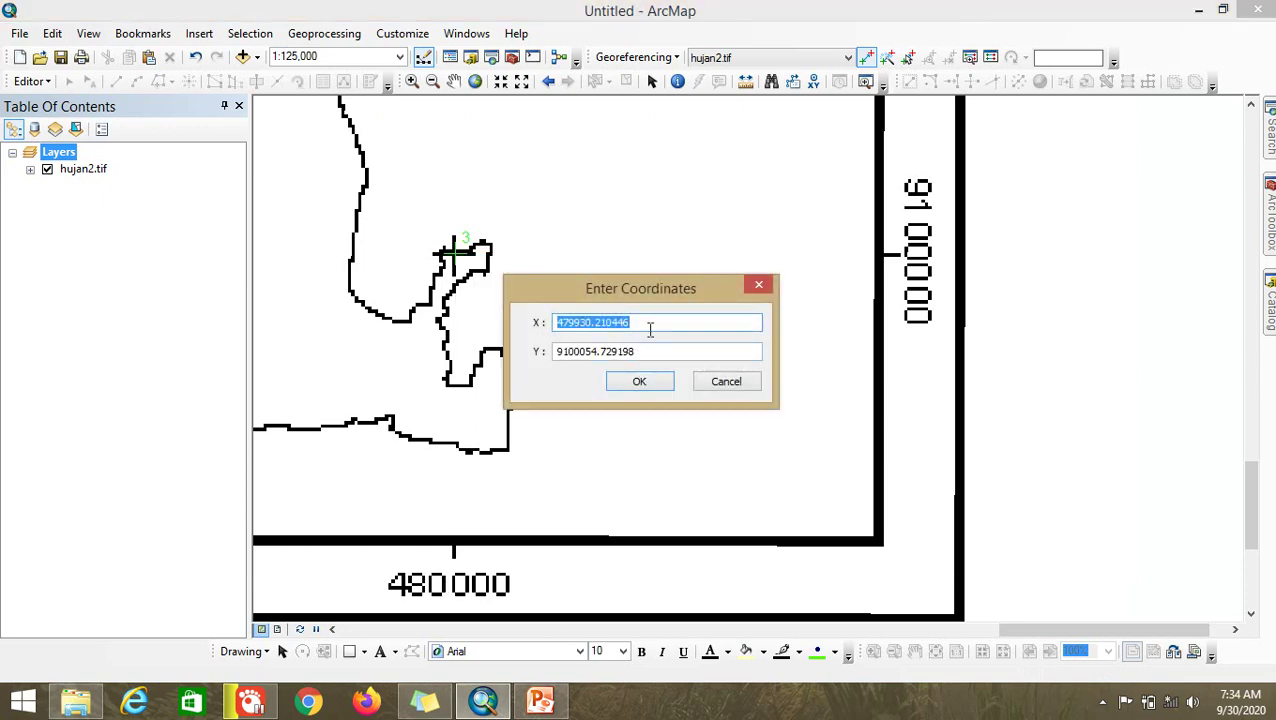
{"action": "type", "text": "480000"}
{"action": "key", "text": "Tab"}
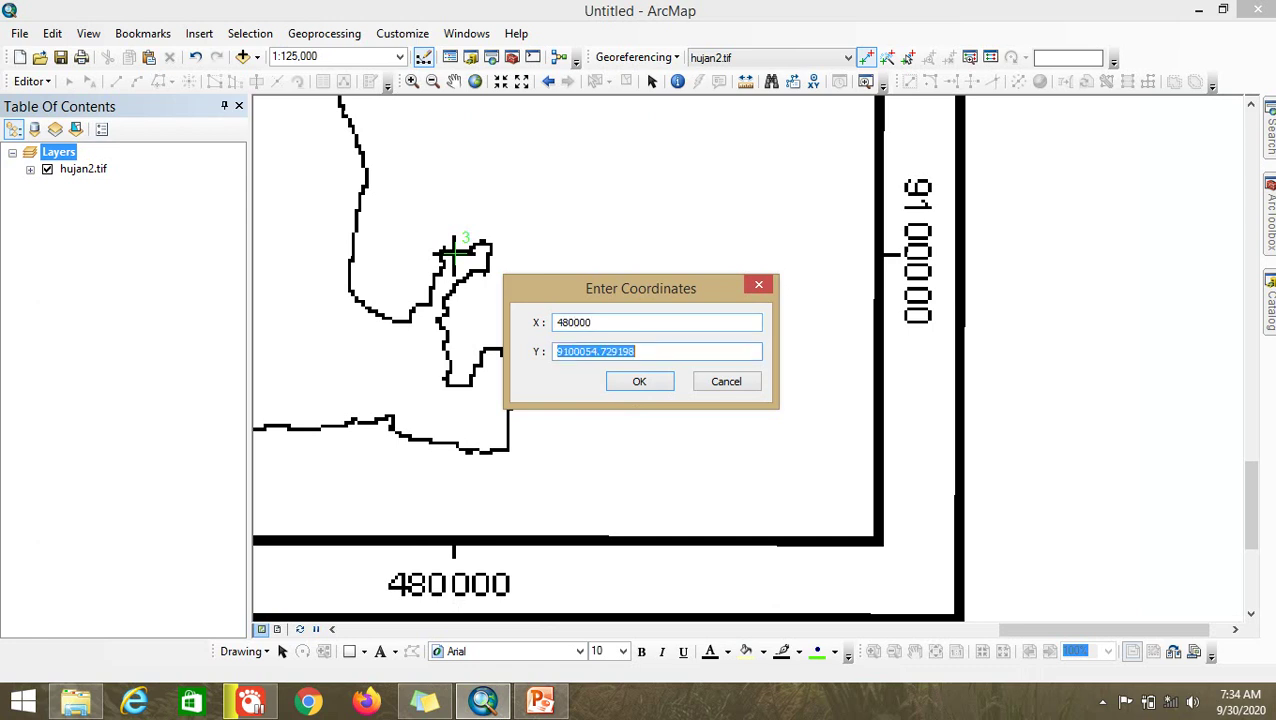
{"action": "type", "text": "9"}
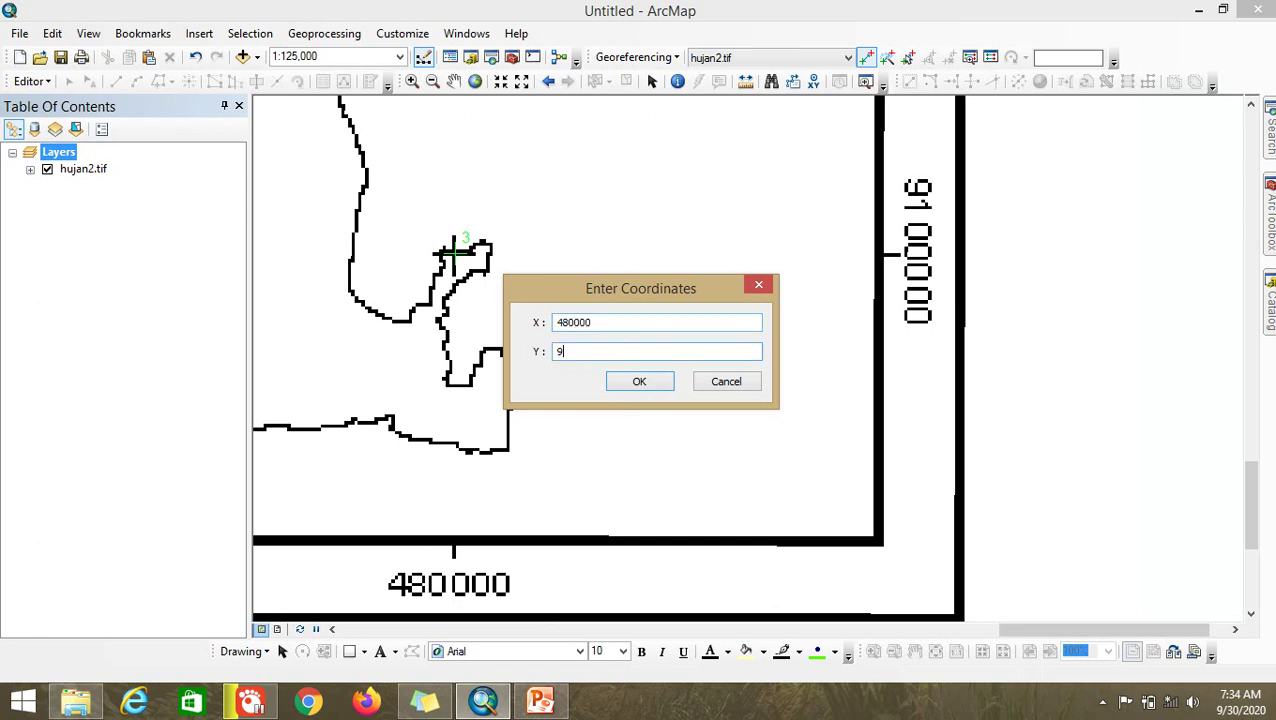
{"action": "type", "text": "100000"}
{"action": "left_click", "coordinate": [632, 383]}
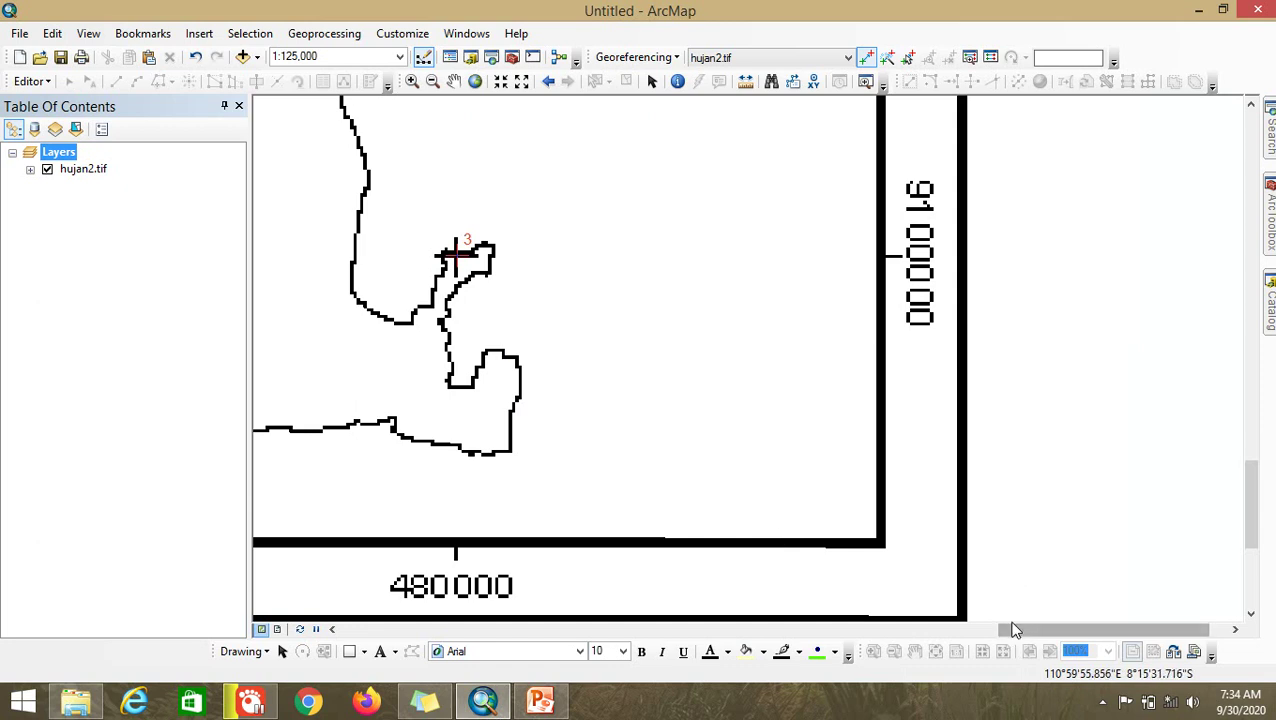
Add the fourth control point on the grid cross in the map's lower-left corner with coordinates X 380000 and Y 9100000
{"action": "left_click_drag", "start_coordinate": [1015, 635], "coordinate": [393, 634]}
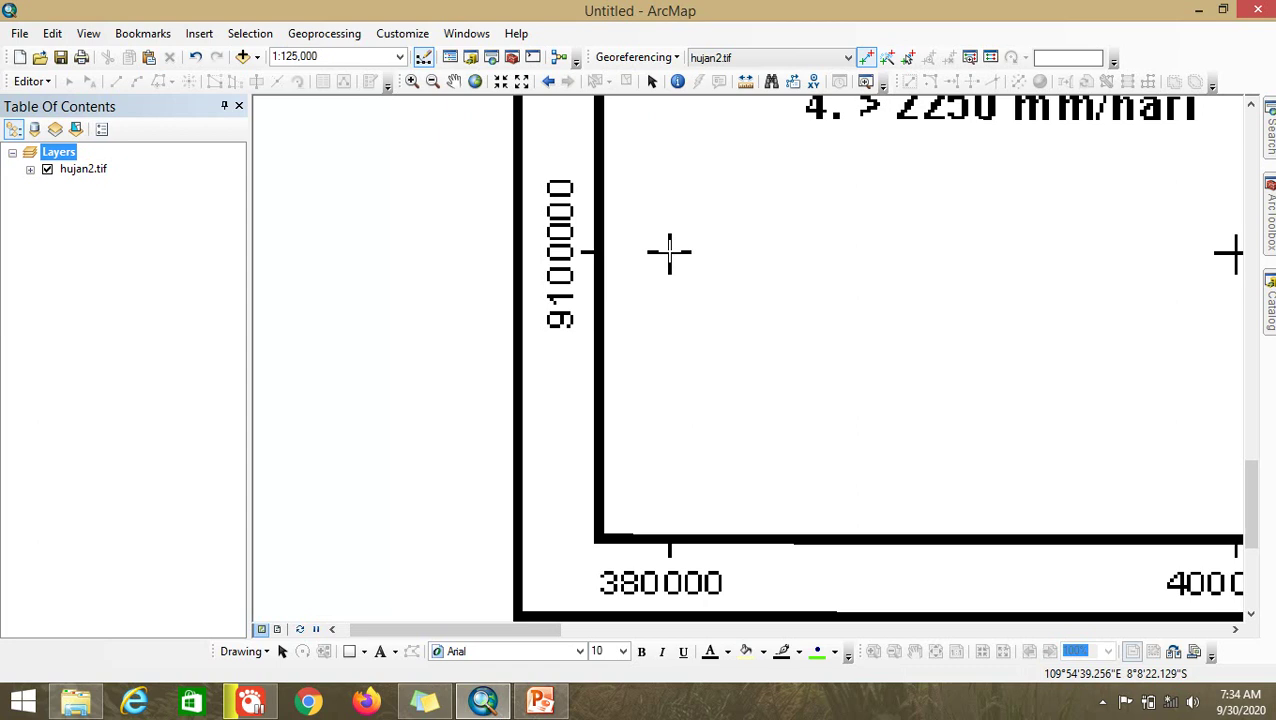
{"action": "left_click", "coordinate": [669, 252]}
{"action": "right_click", "coordinate": [669, 252]}
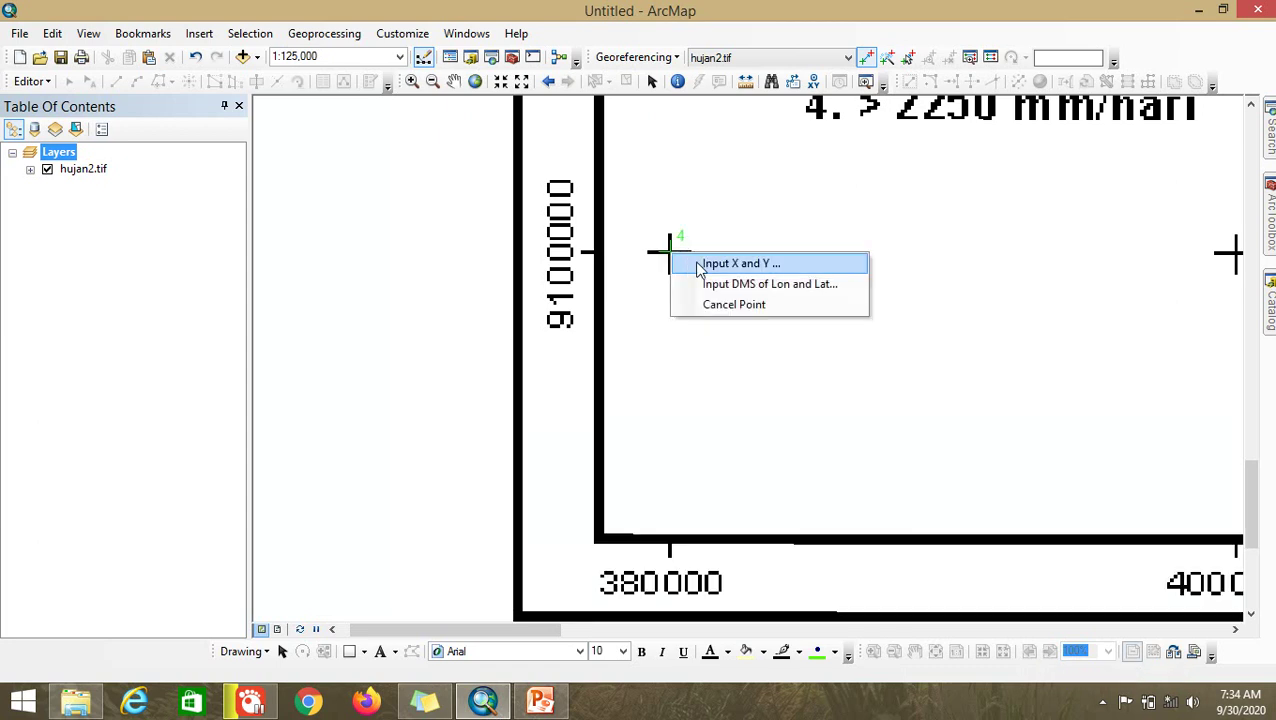
{"action": "left_click", "coordinate": [705, 265]}
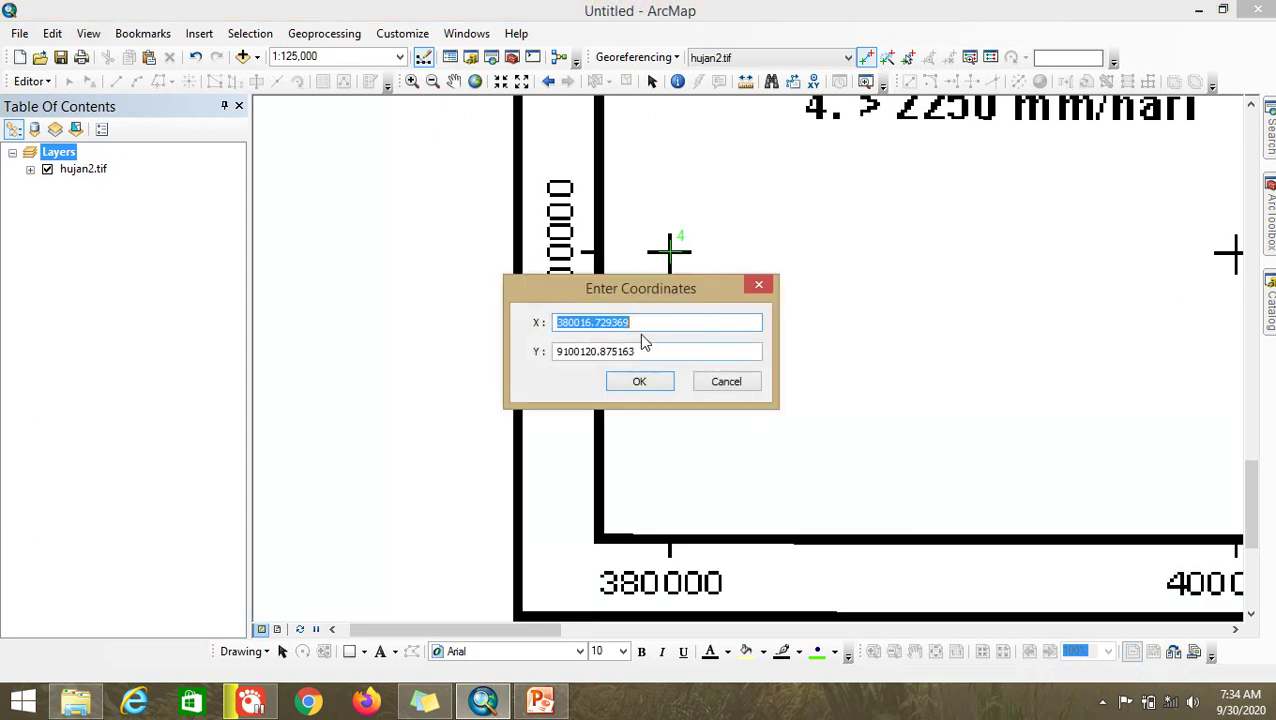
{"action": "left_click_drag", "start_coordinate": [676, 285], "coordinate": [873, 340]}
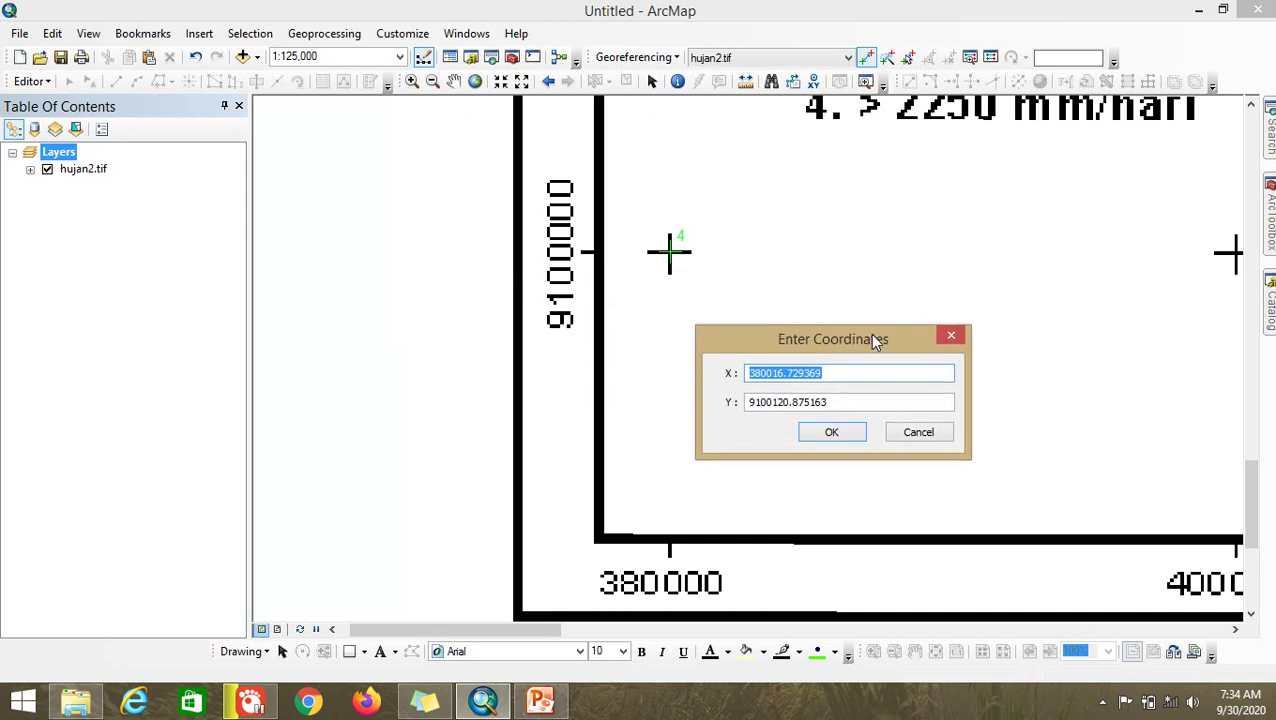
{"action": "type", "text": "380000"}
{"action": "key", "text": "Tab"}
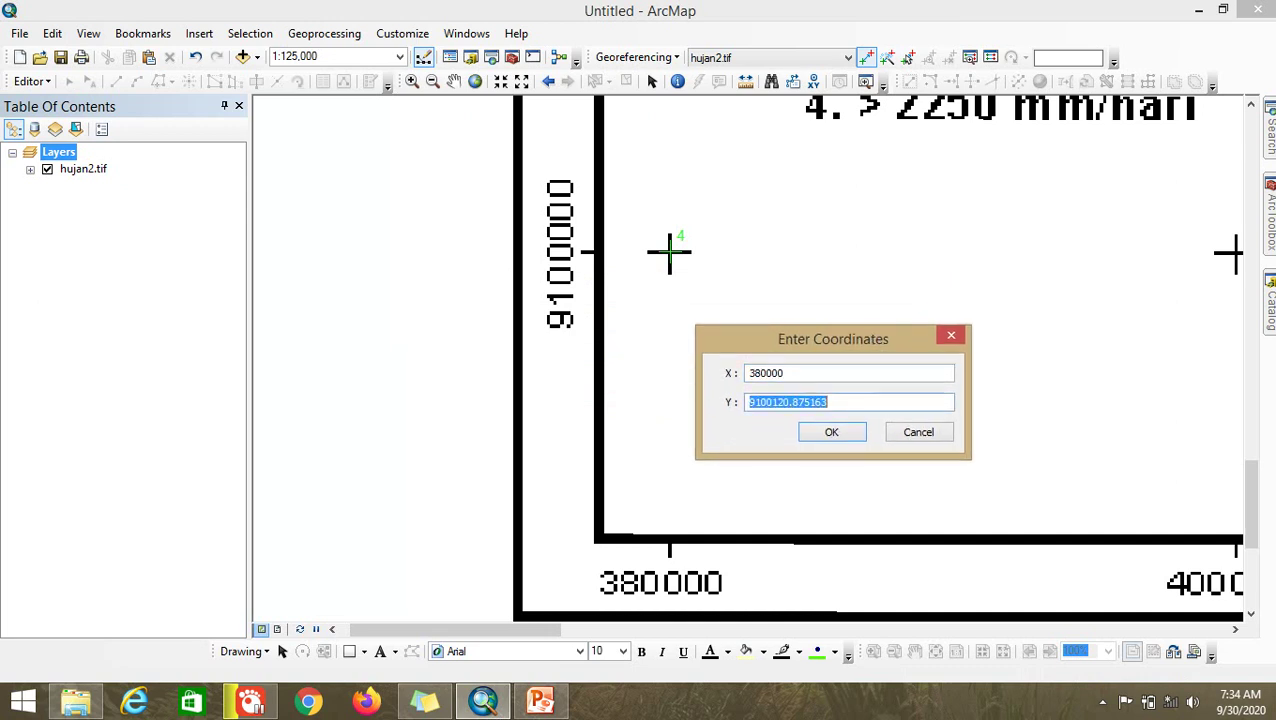
{"action": "type", "text": "91000"}
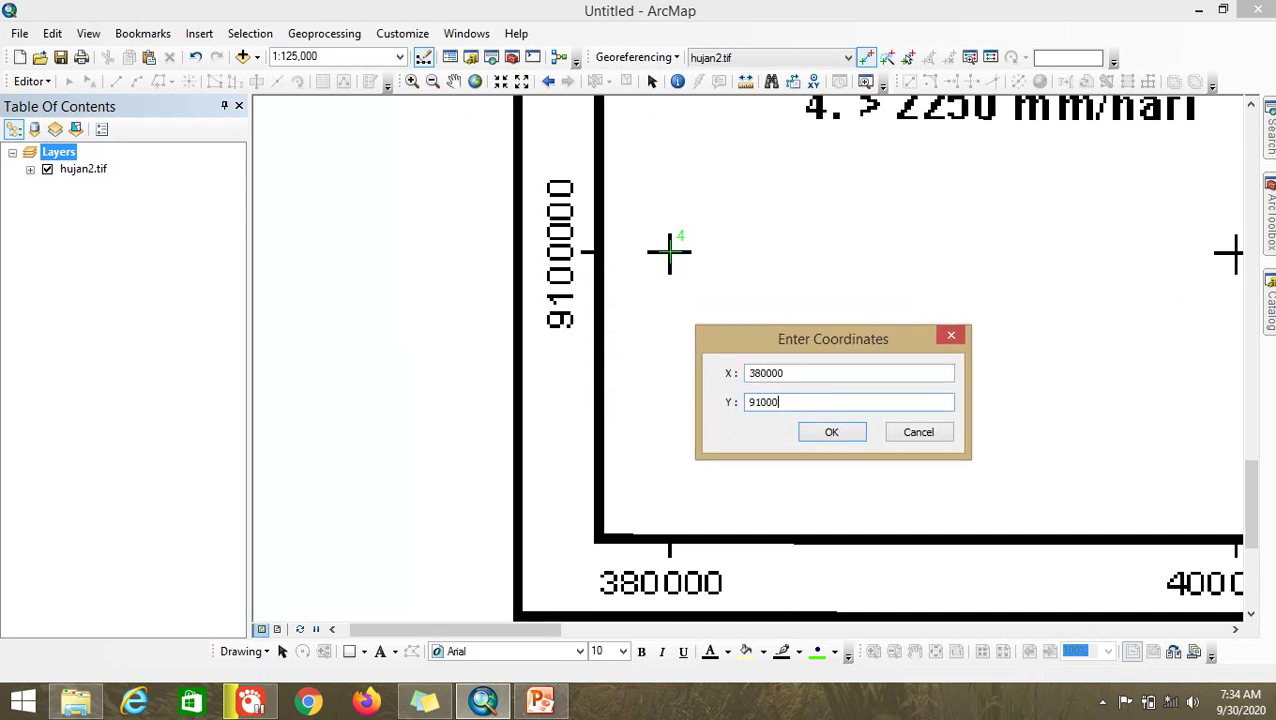
{"action": "type", "text": "00"}
{"action": "left_click", "coordinate": [831, 433]}
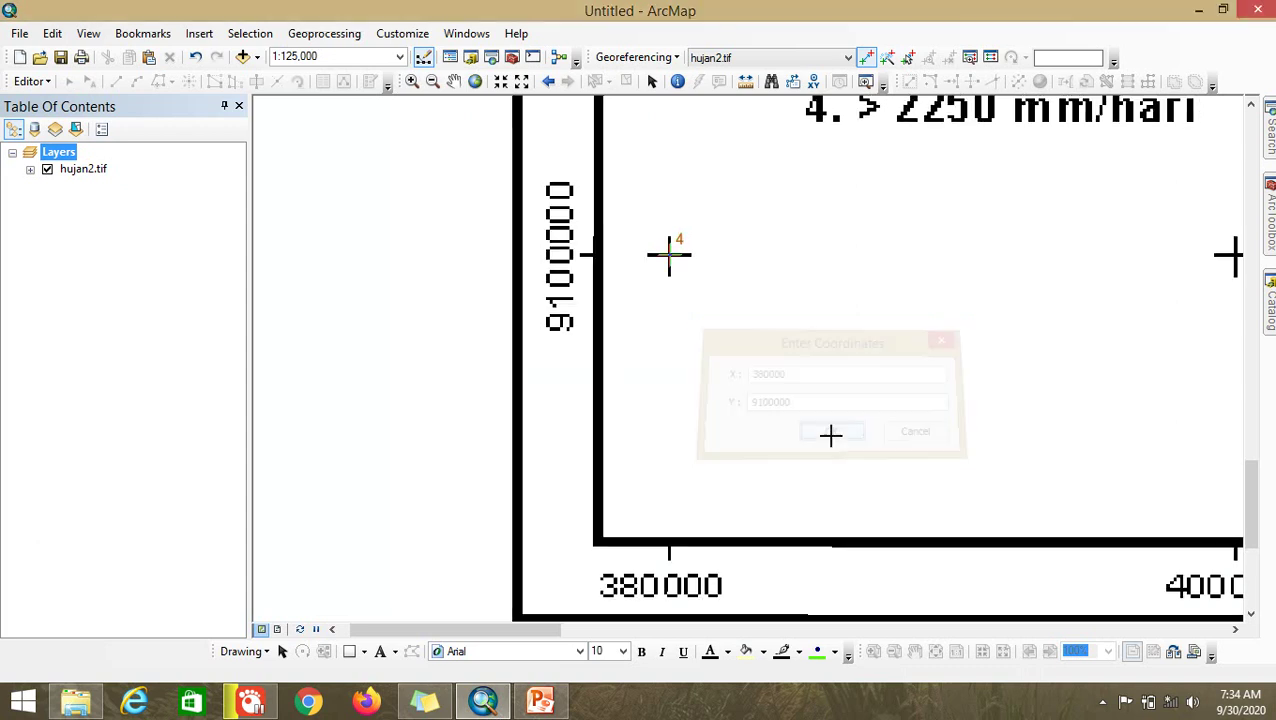
{"action": "left_click", "coordinate": [476, 81]}
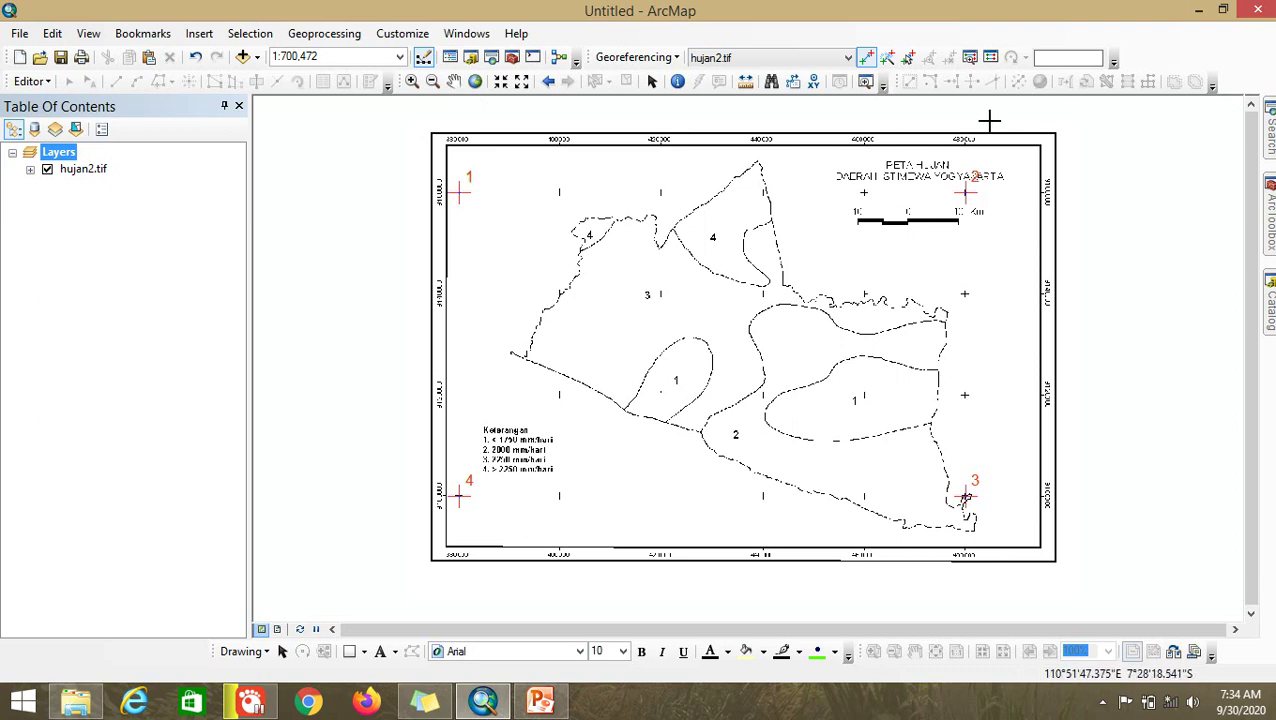
Show the control point link table and enlarge it until all four links and their residual columns can be read
{"action": "left_click", "coordinate": [992, 58]}
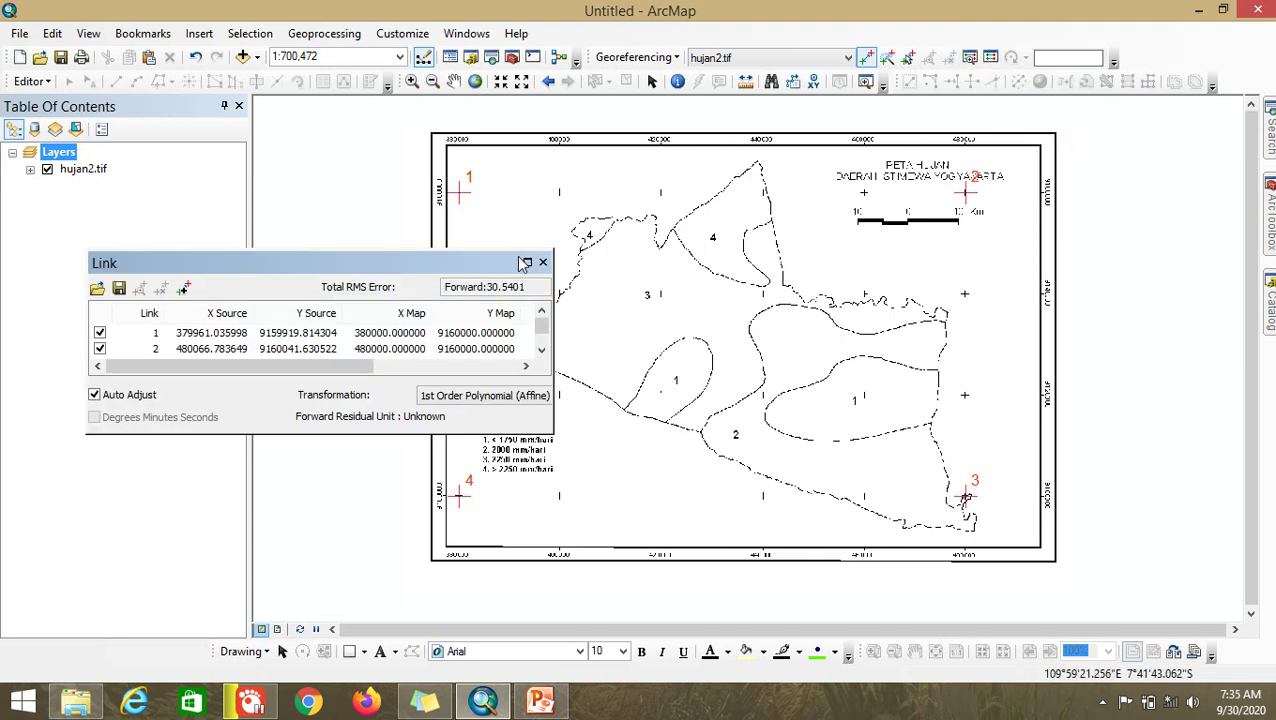
{"action": "left_click_drag", "start_coordinate": [476, 265], "coordinate": [540, 197]}
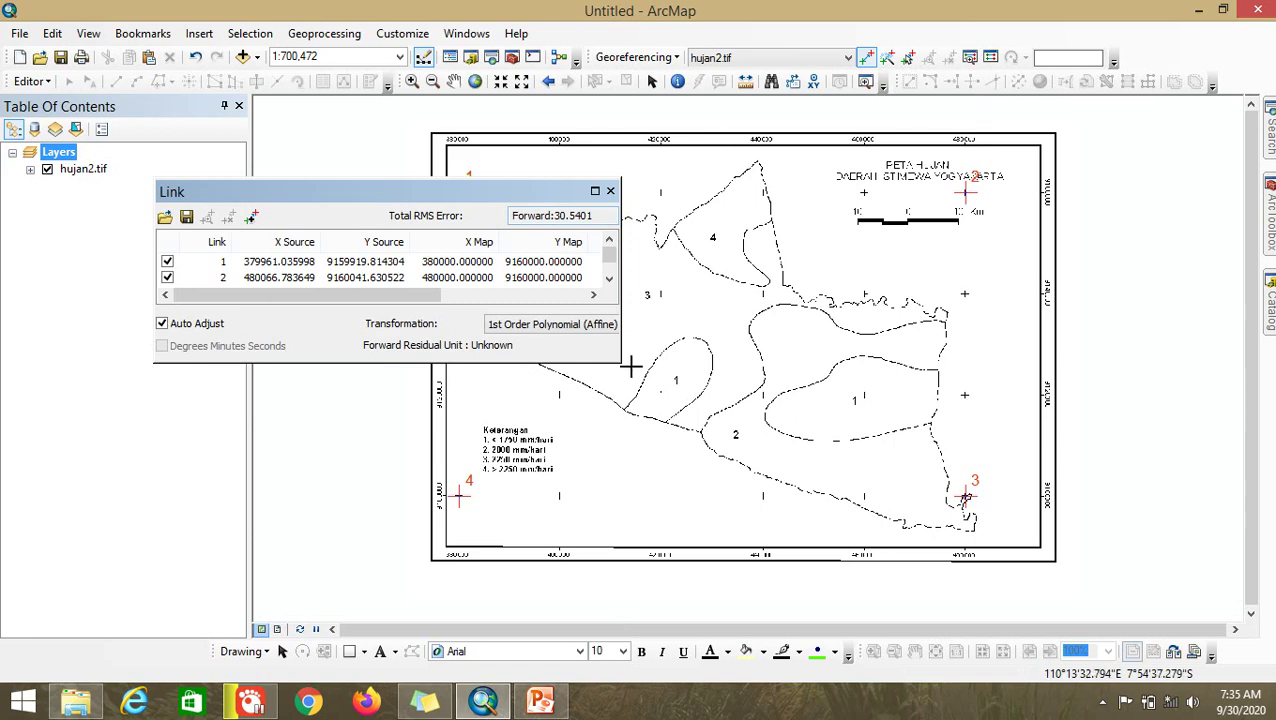
{"action": "left_click_drag", "start_coordinate": [615, 362], "coordinate": [730, 470]}
{"action": "left_click_drag", "start_coordinate": [620, 325], "coordinate": [824, 343]}
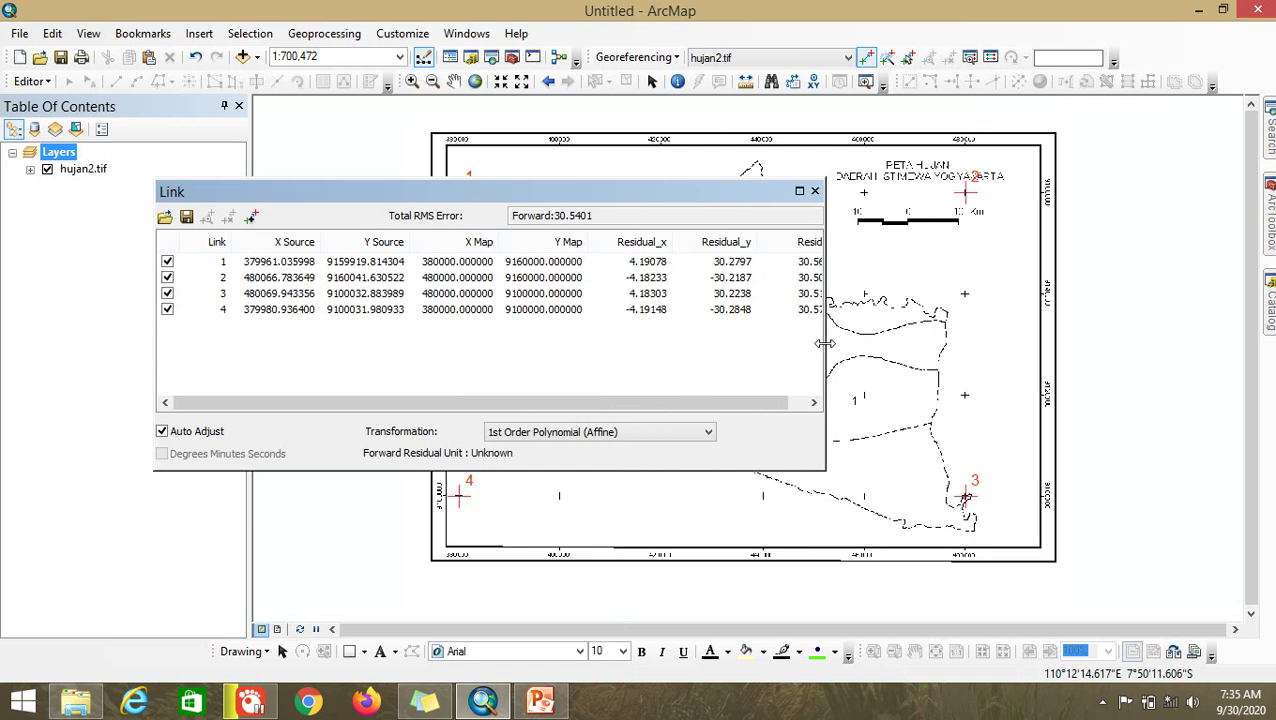
{"action": "left_click_drag", "start_coordinate": [824, 343], "coordinate": [865, 343]}
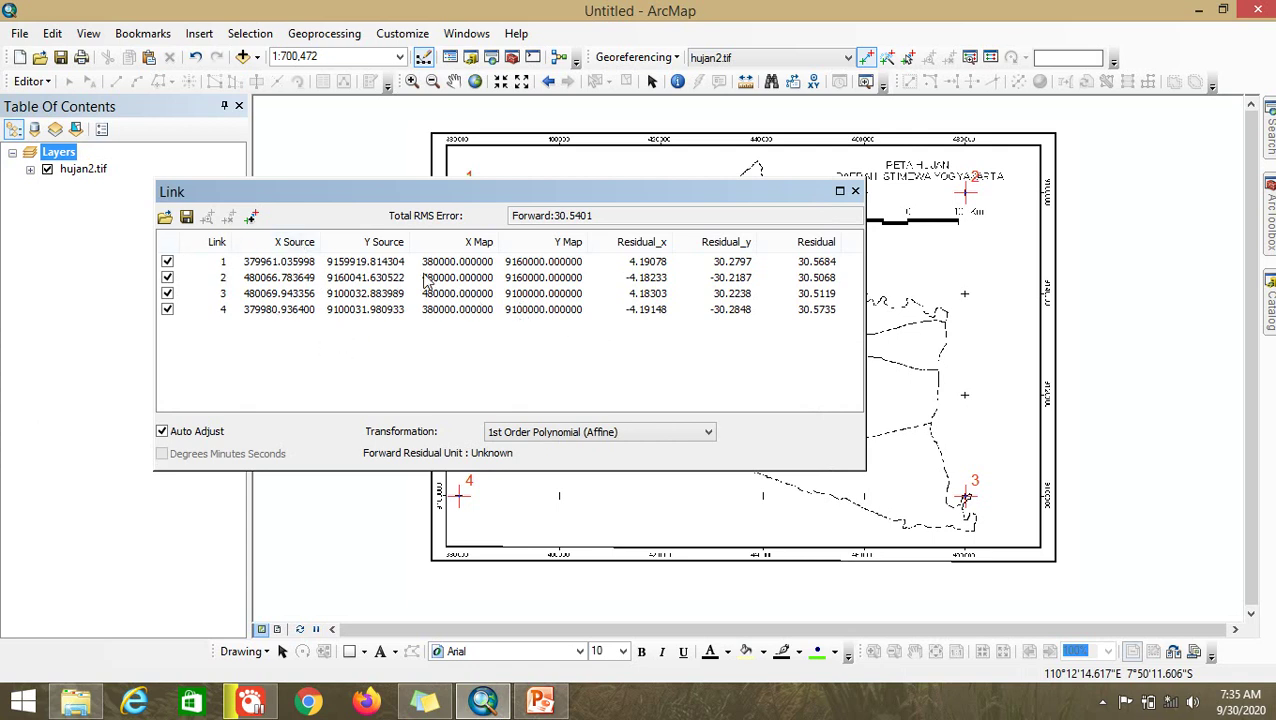
Start saving the links to a text file and browse to E:\MENGAJAR\SEMESTER 5\SISTEM INFORMASI GEOGRAFIS\PETA ORIGINAL
{"action": "left_click", "coordinate": [187, 218]}
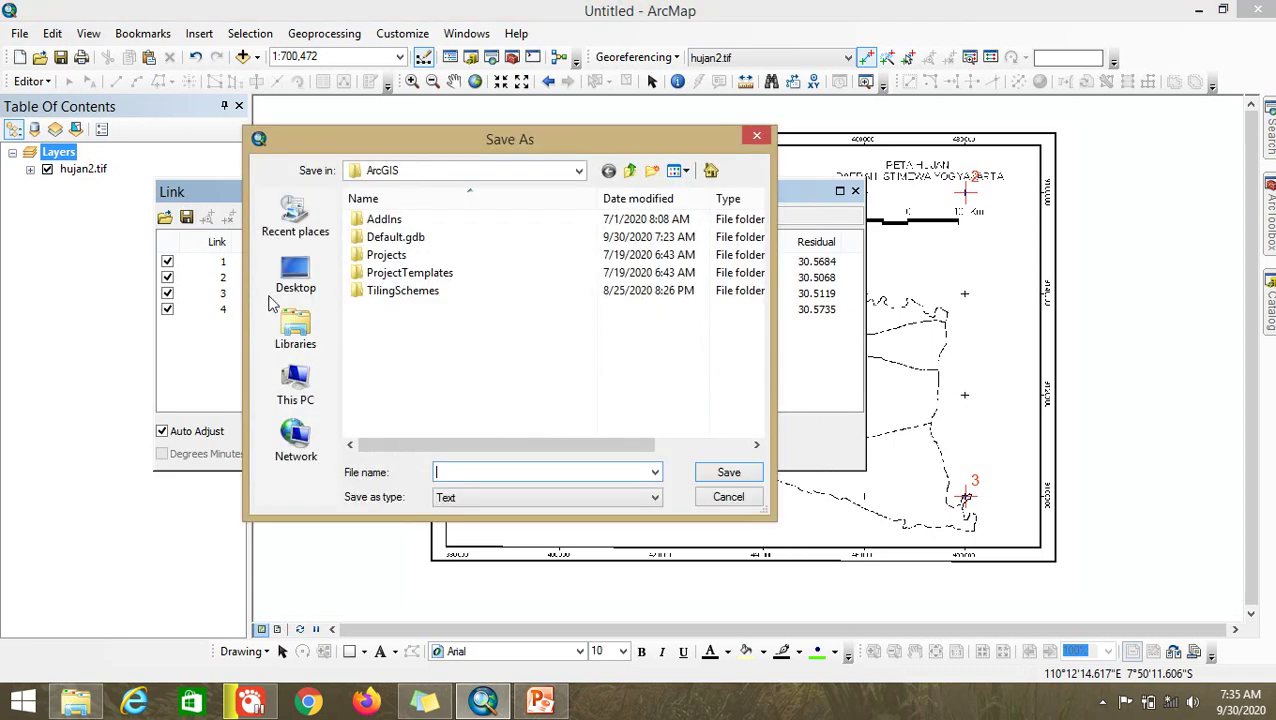
{"action": "left_click", "coordinate": [295, 380]}
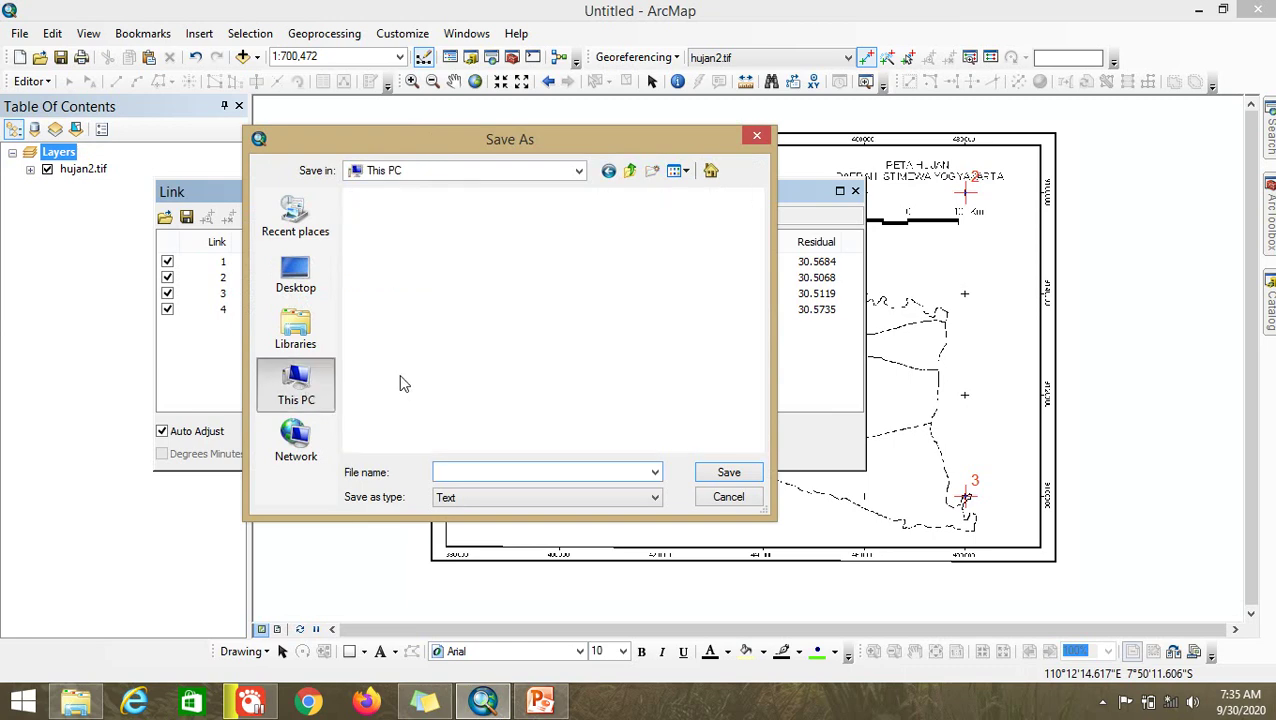
{"action": "left_click", "coordinate": [488, 344]}
{"action": "scroll", "coordinate": [484, 341], "scroll_direction": "down", "scroll_amount": 5}
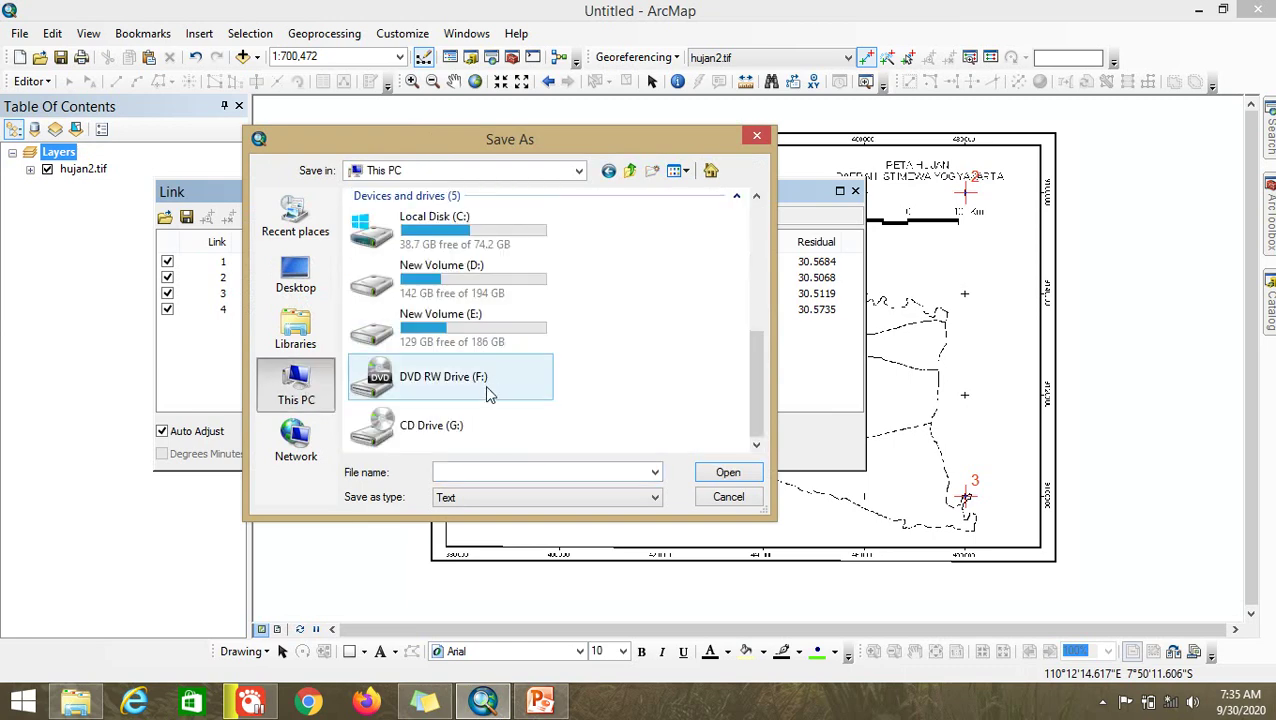
{"action": "left_click", "coordinate": [480, 335]}
{"action": "double_click", "coordinate": [480, 335]}
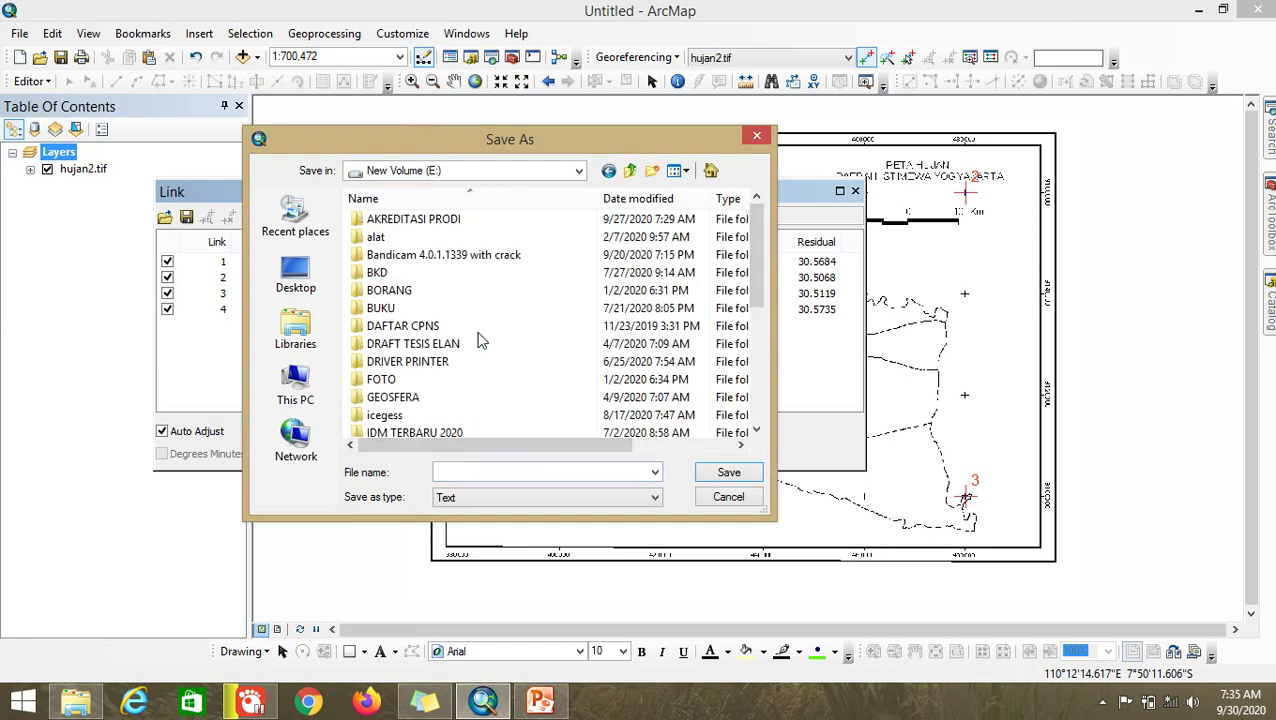
{"action": "scroll", "coordinate": [466, 360], "scroll_direction": "down", "scroll_amount": 5}
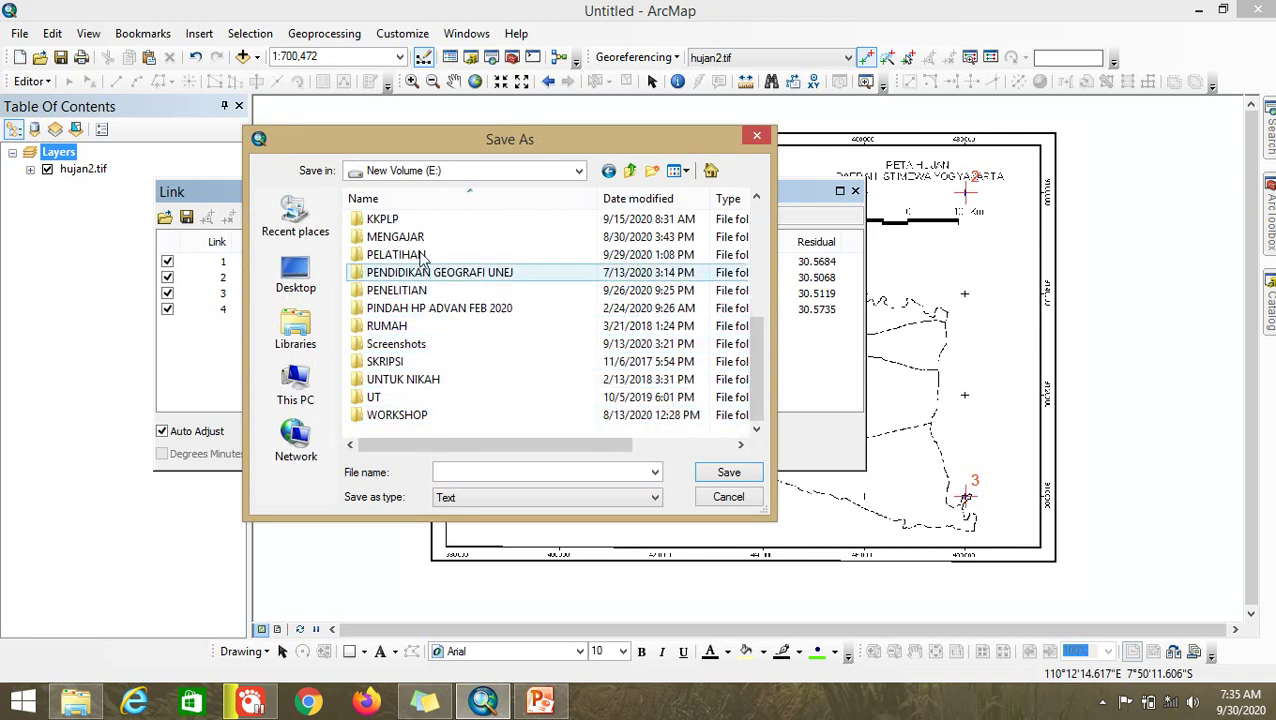
{"action": "left_click", "coordinate": [416, 237]}
{"action": "double_click", "coordinate": [417, 242]}
{"action": "left_click", "coordinate": [440, 361]}
{"action": "scroll", "coordinate": [440, 357], "scroll_direction": "down", "scroll_amount": 1}
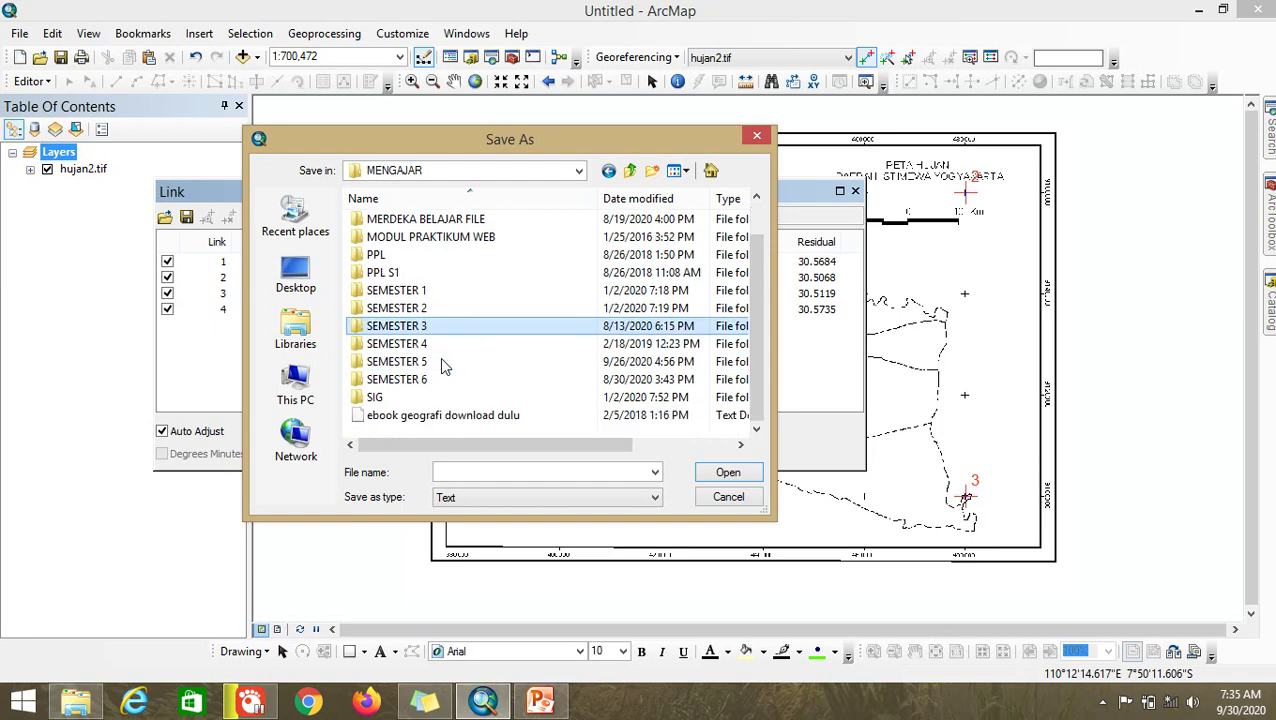
{"action": "double_click", "coordinate": [425, 363]}
{"action": "left_click", "coordinate": [430, 362]}
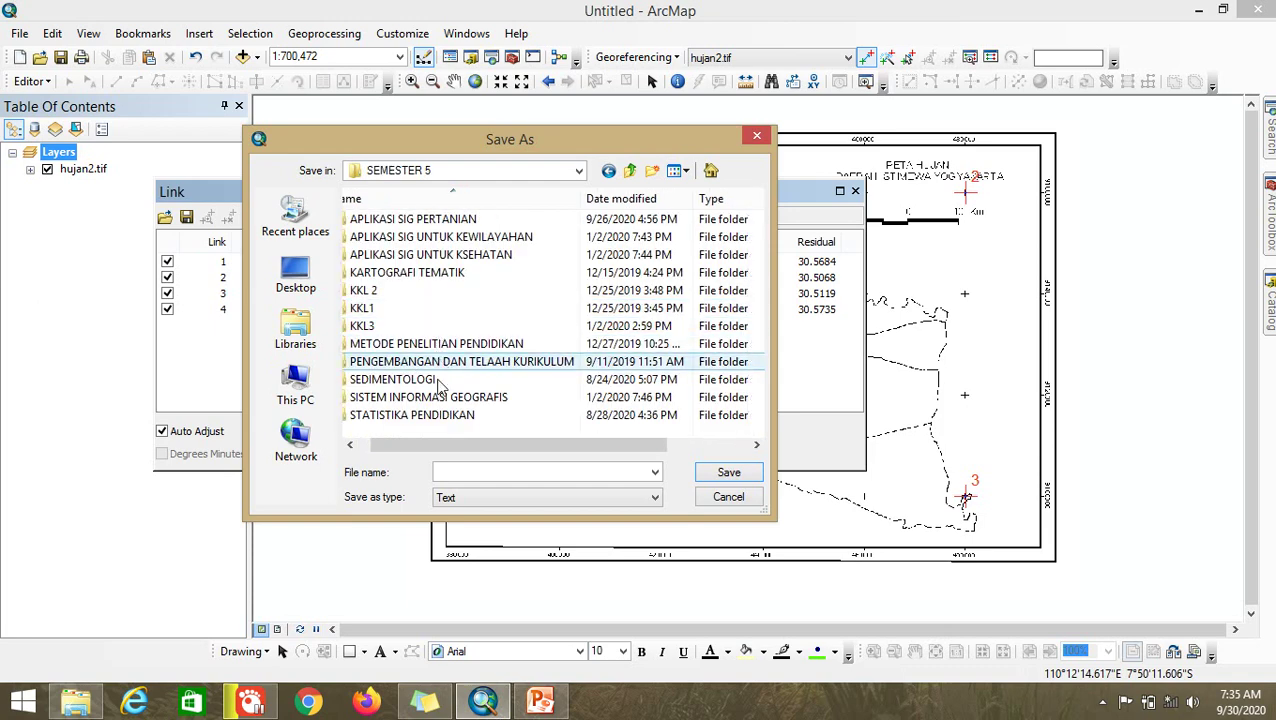
{"action": "left_click", "coordinate": [440, 398]}
{"action": "double_click", "coordinate": [440, 398]}
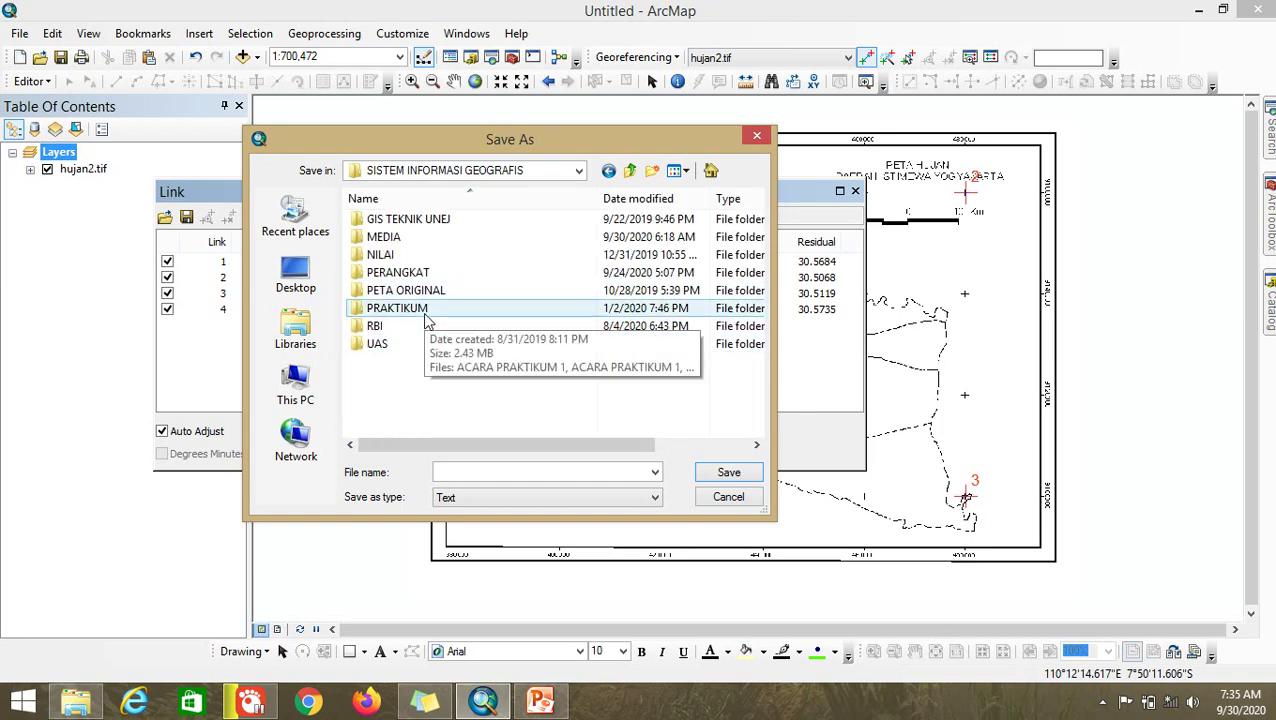
{"action": "left_click", "coordinate": [428, 310]}
{"action": "double_click", "coordinate": [424, 291]}
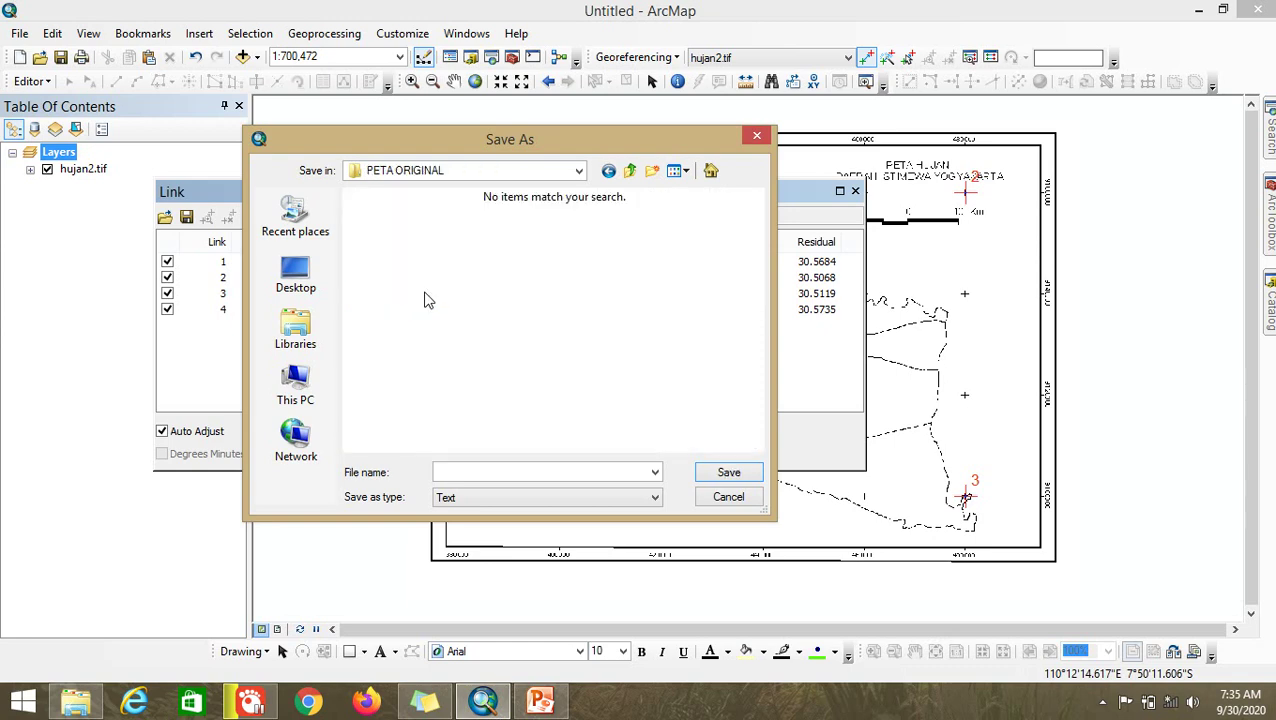
Save the control points as the text file koordinat_hujan and close the link table
{"action": "left_click", "coordinate": [491, 472]}
{"action": "type", "text": "koordinat_hujan"}
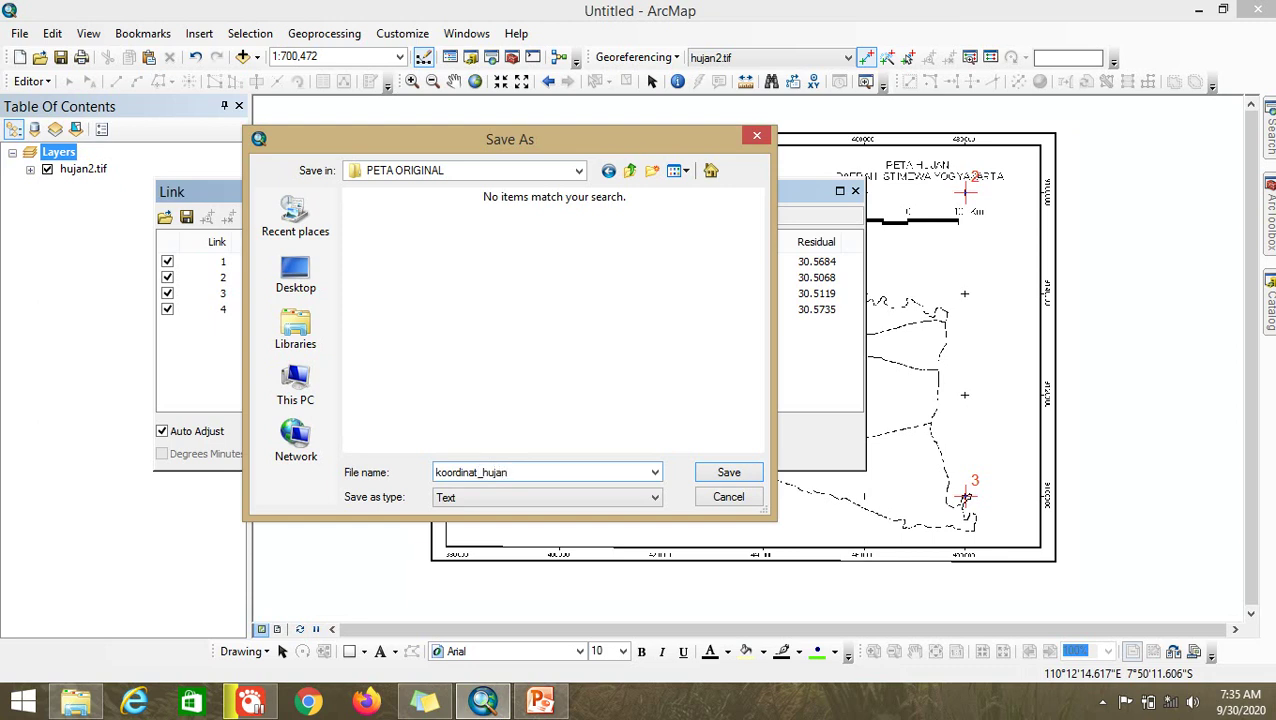
{"action": "left_click", "coordinate": [725, 474]}
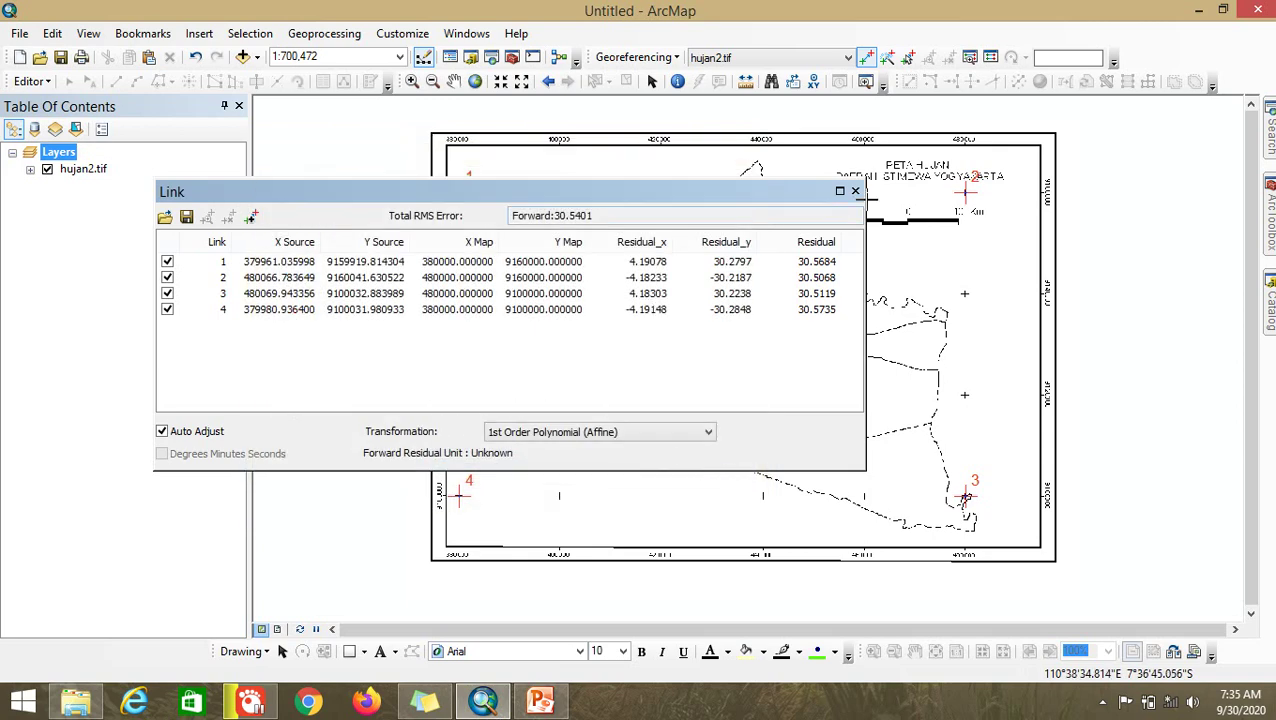
{"action": "left_click", "coordinate": [855, 191]}
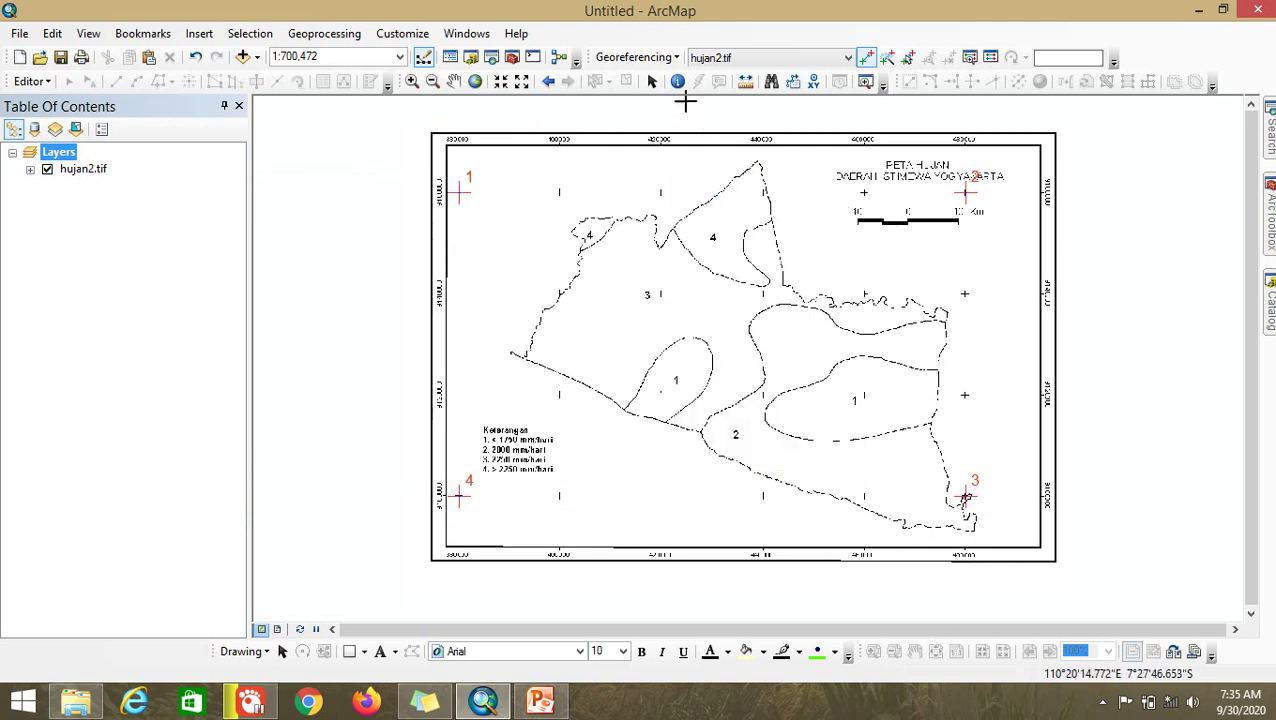
Recheck the link table and update the georeferencing to store the current warp with hujan2.tif
{"action": "left_click", "coordinate": [670, 58]}
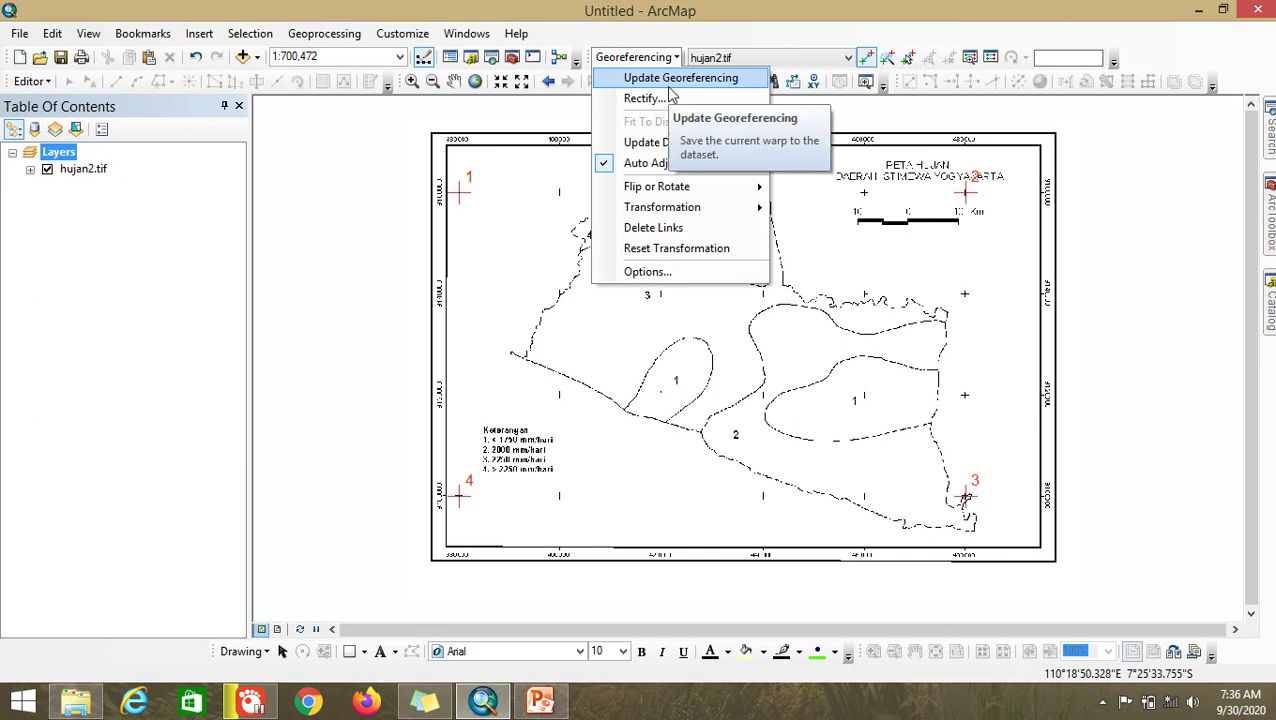
{"action": "left_click", "coordinate": [670, 86]}
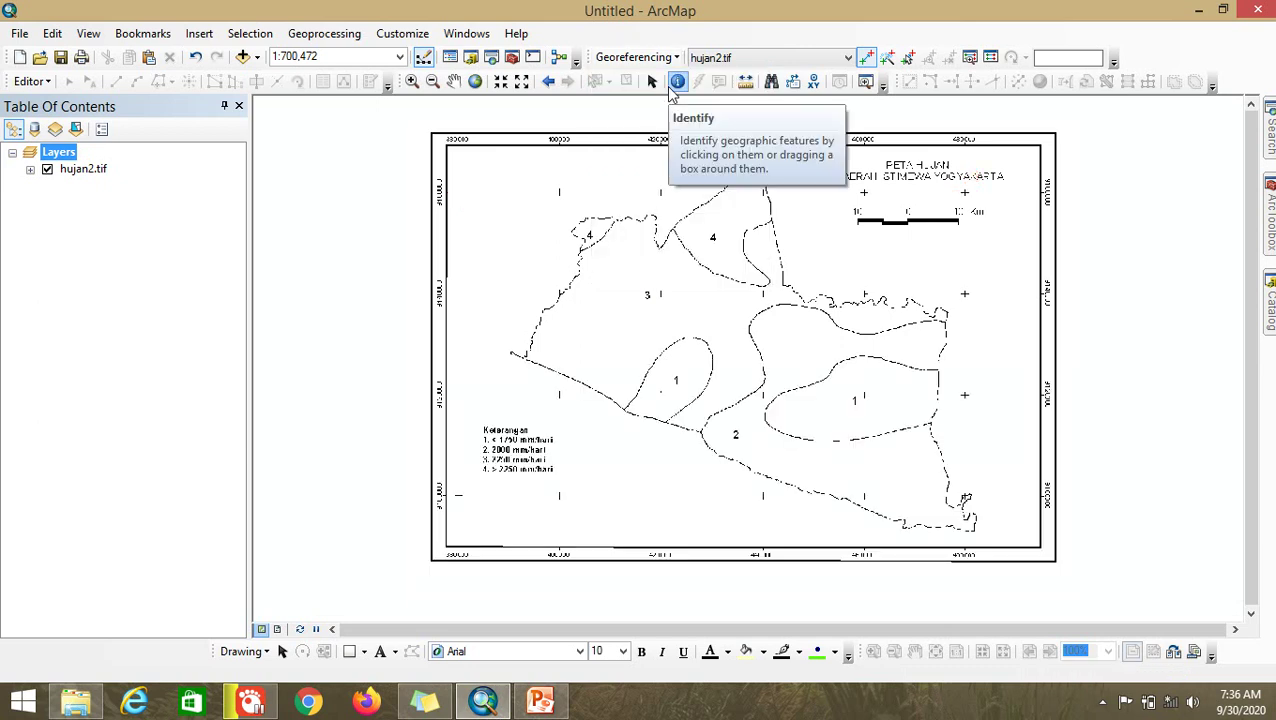
{"action": "left_click", "coordinate": [992, 60]}
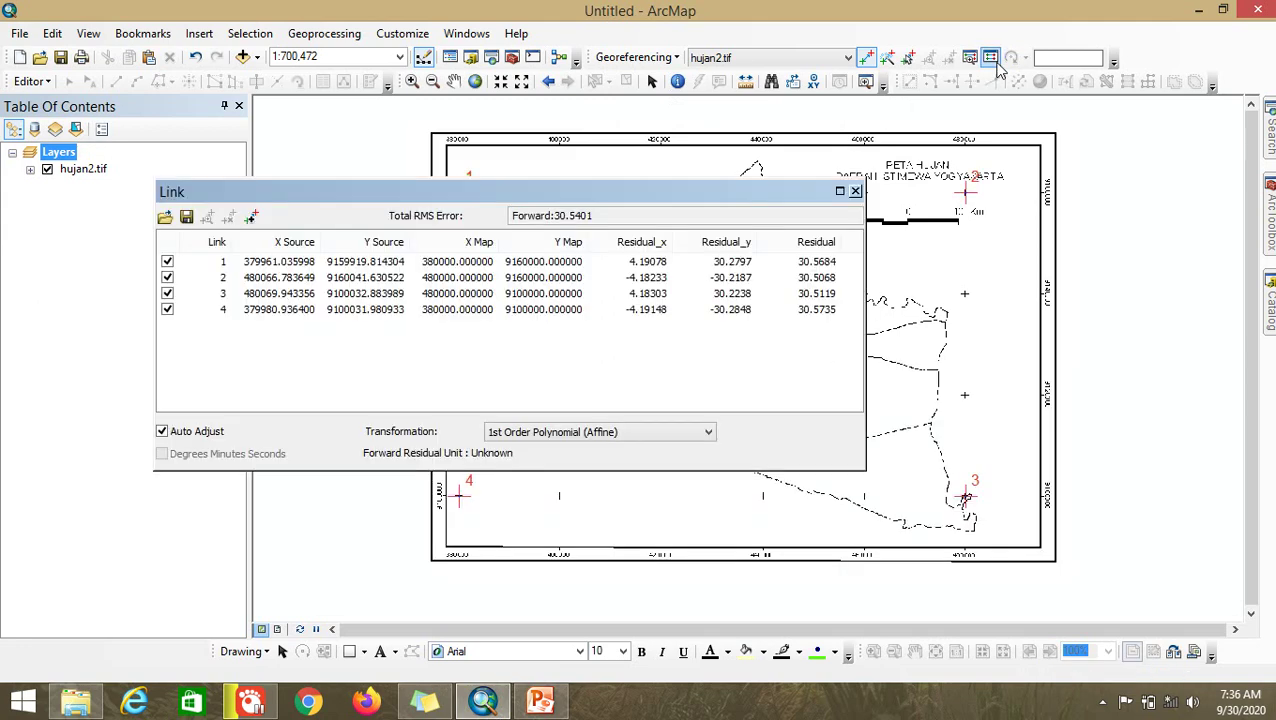
{"action": "left_click", "coordinate": [856, 191]}
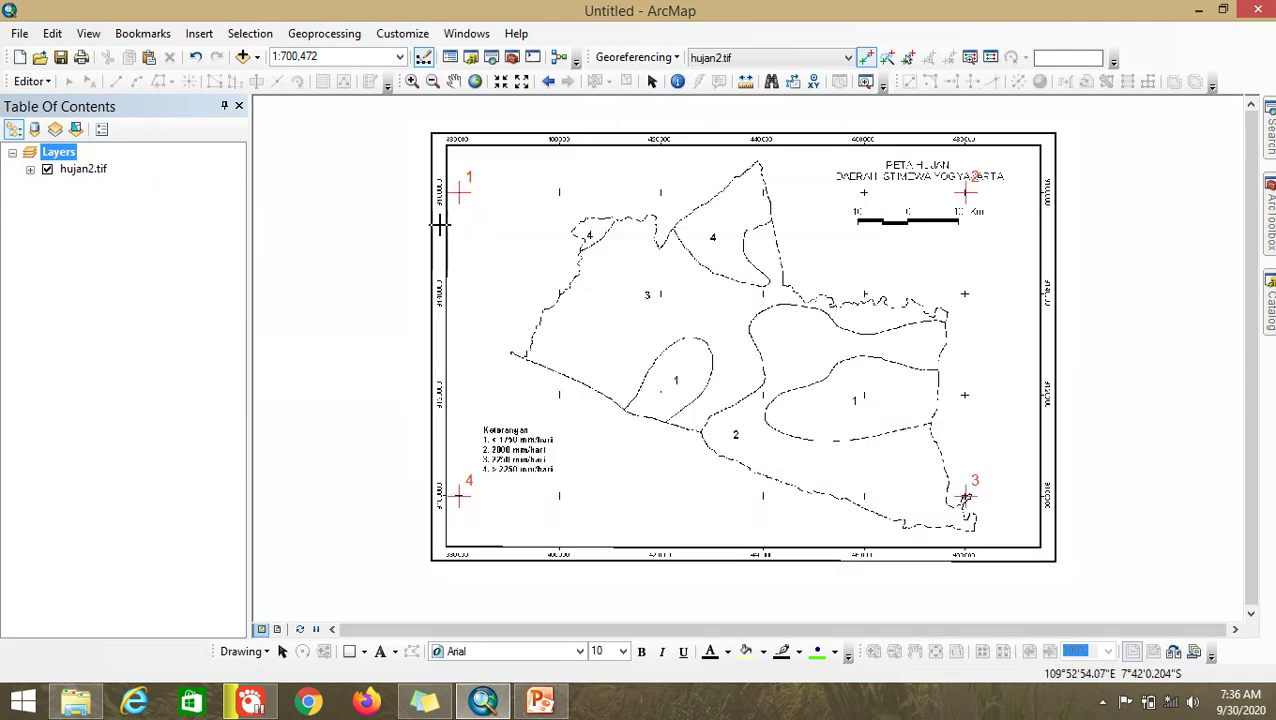
{"action": "left_click", "coordinate": [645, 58]}
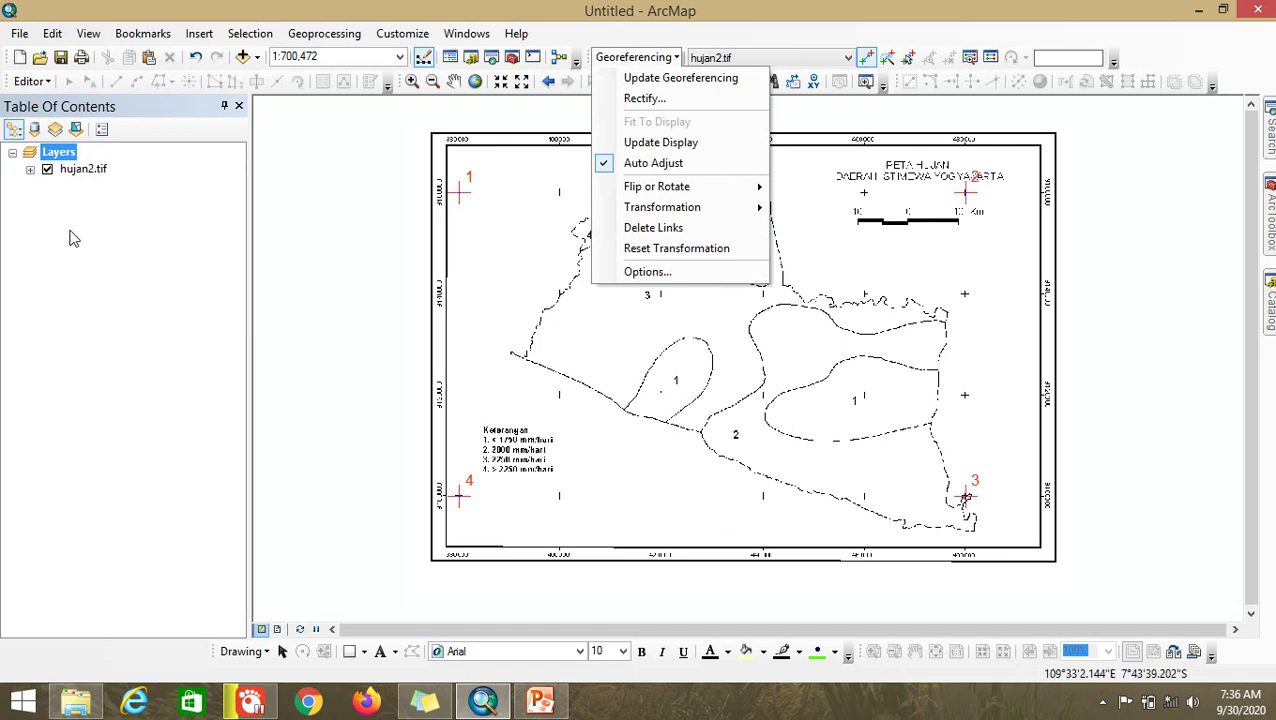
{"action": "left_click", "coordinate": [640, 79]}
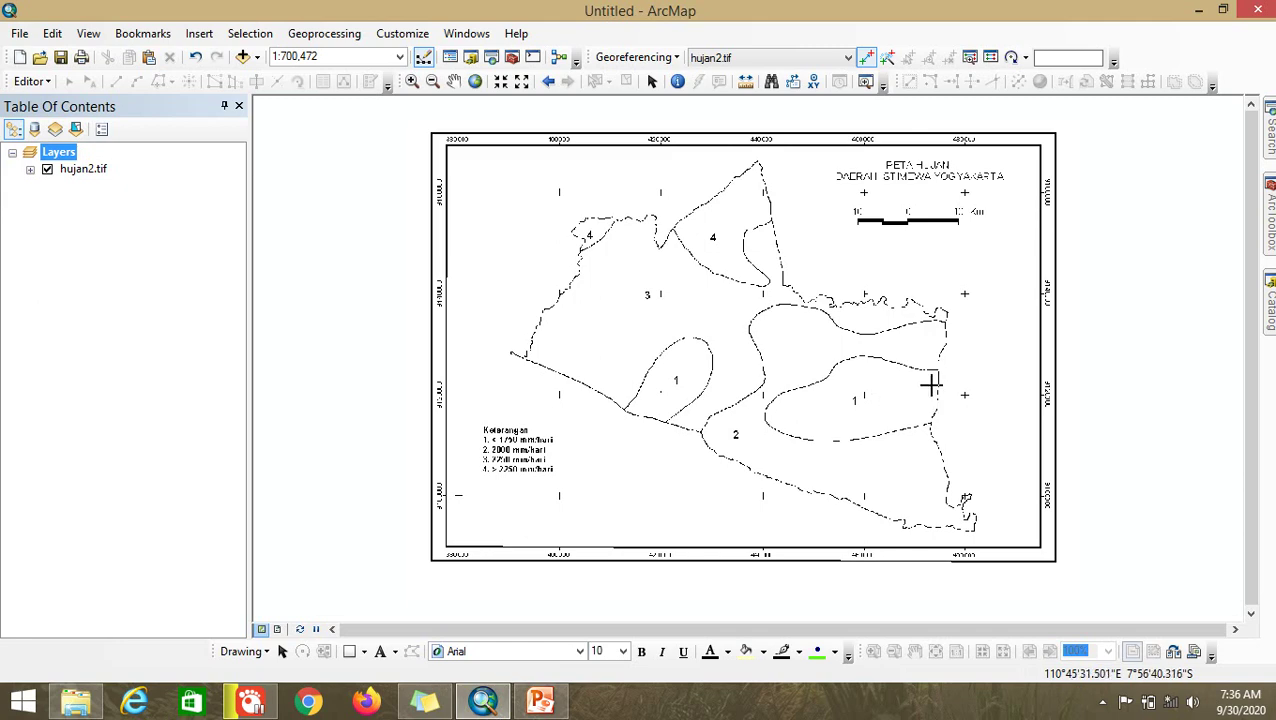
Open the Catalog to access the connected folder containing hujan2.tif
{"action": "left_click", "coordinate": [1269, 300]}
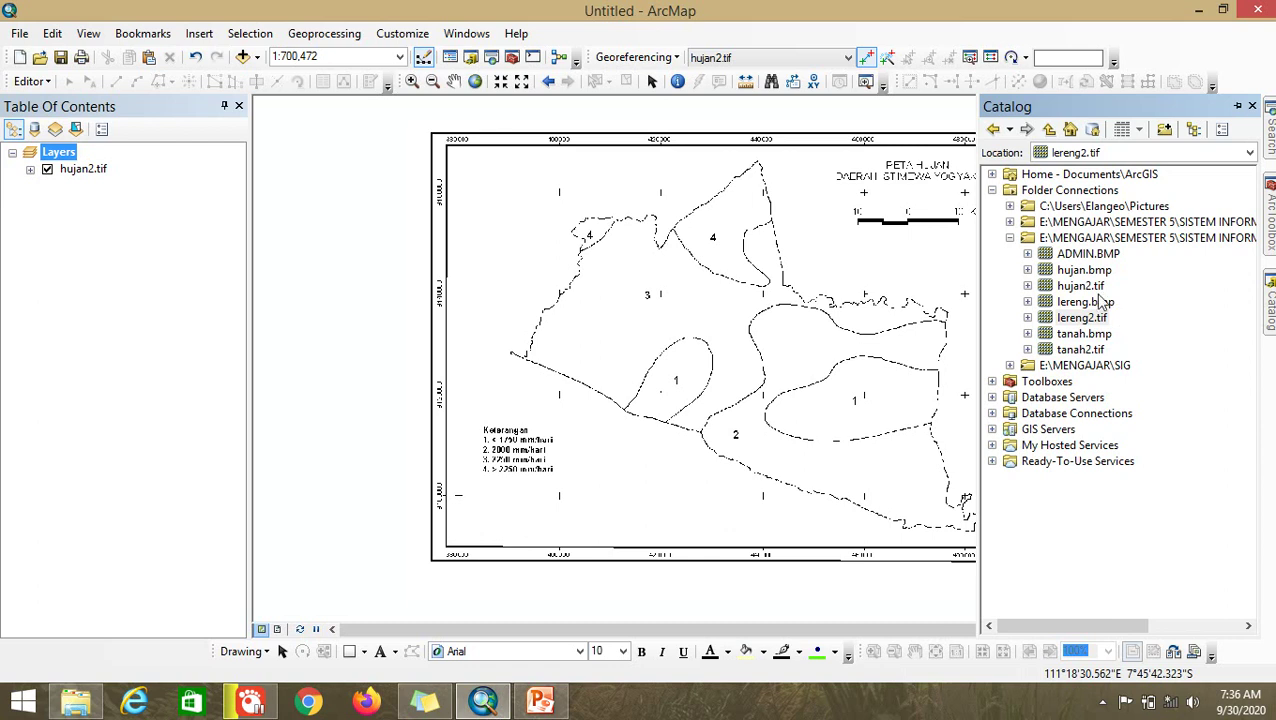